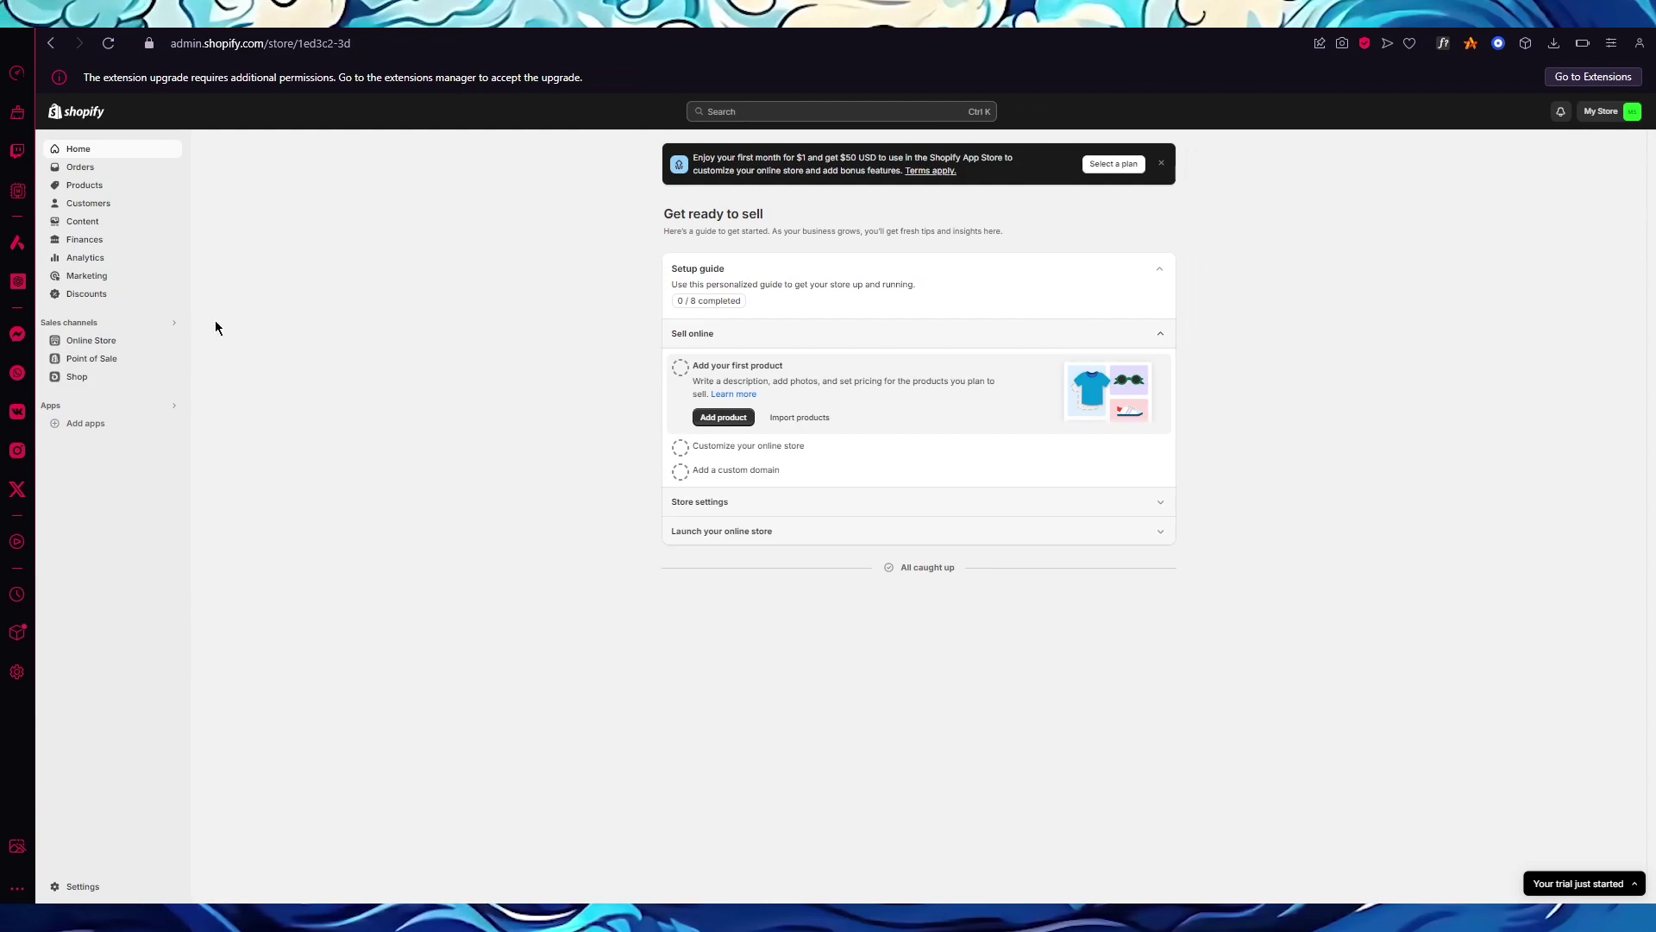
Open the Shopify App Store from the store admin and search it for "globo"
{"action": "left_click", "coordinate": [108, 427]}
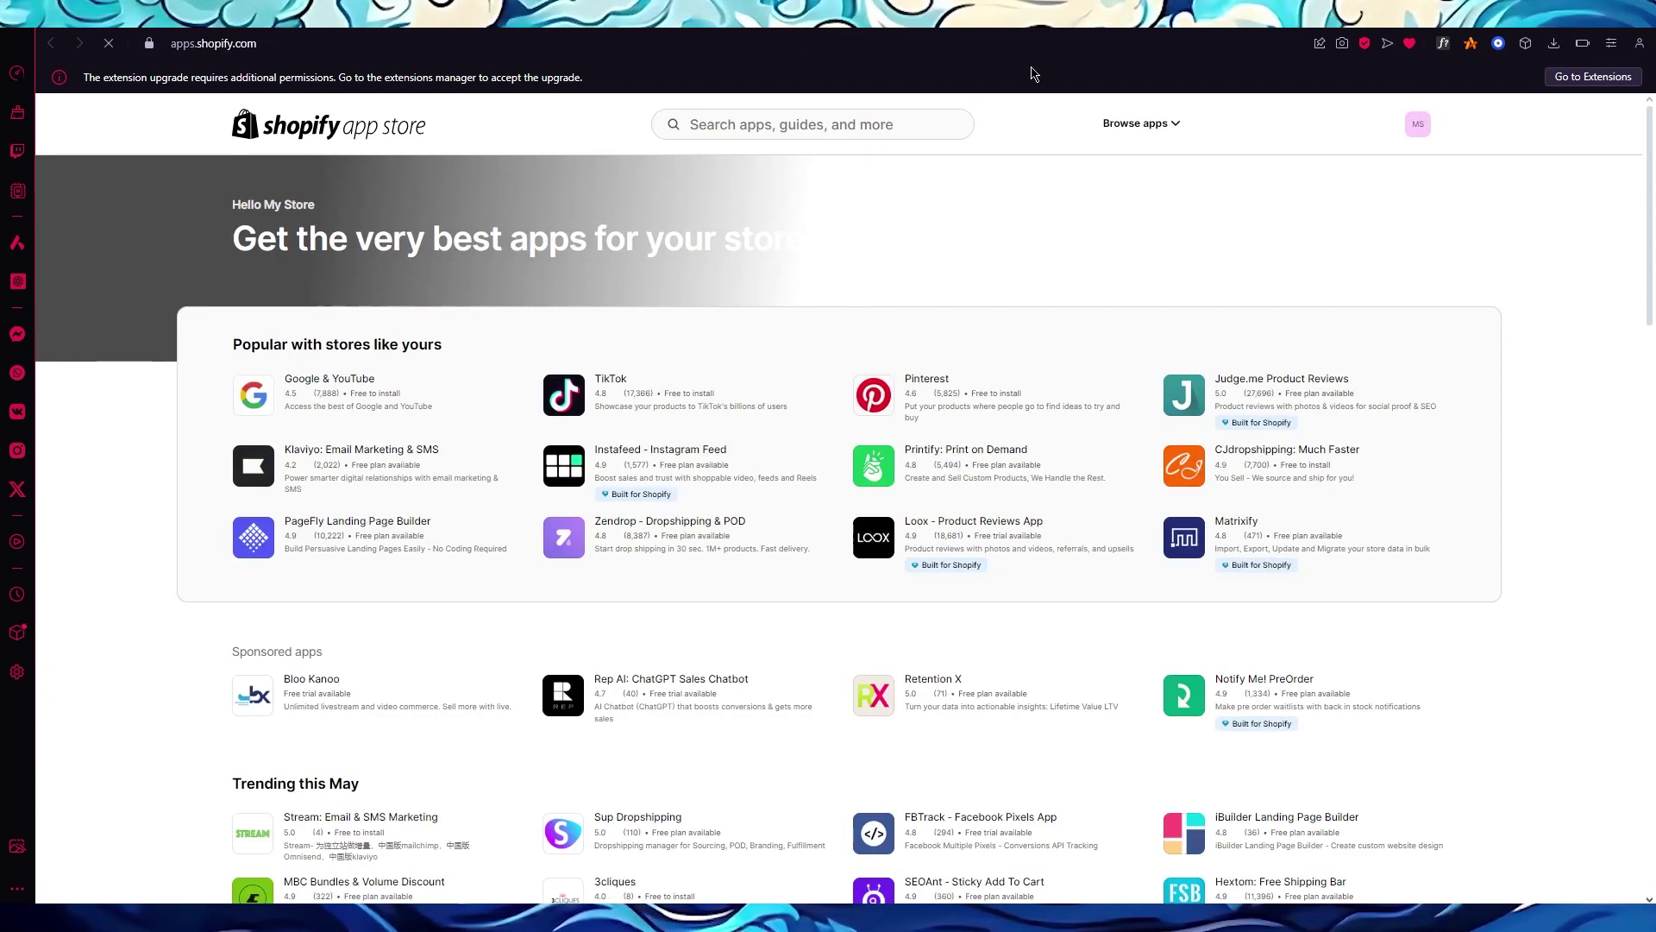
{"action": "left_click", "coordinate": [737, 124]}
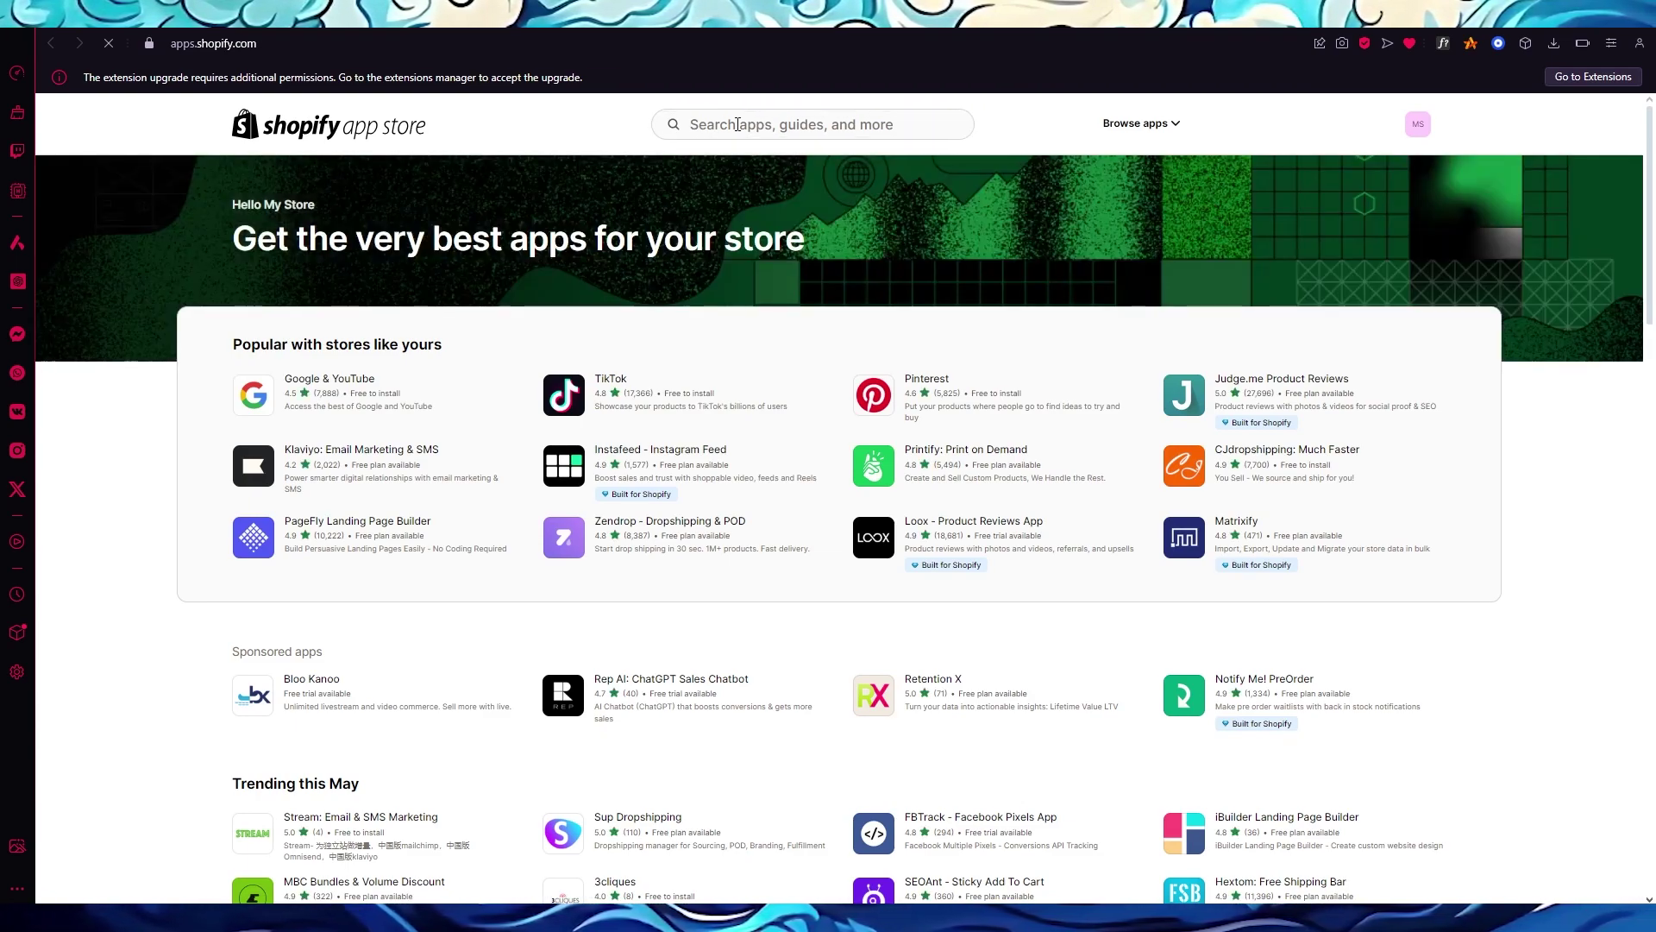
{"action": "left_click", "coordinate": [737, 124]}
{"action": "type", "text": "glo"}
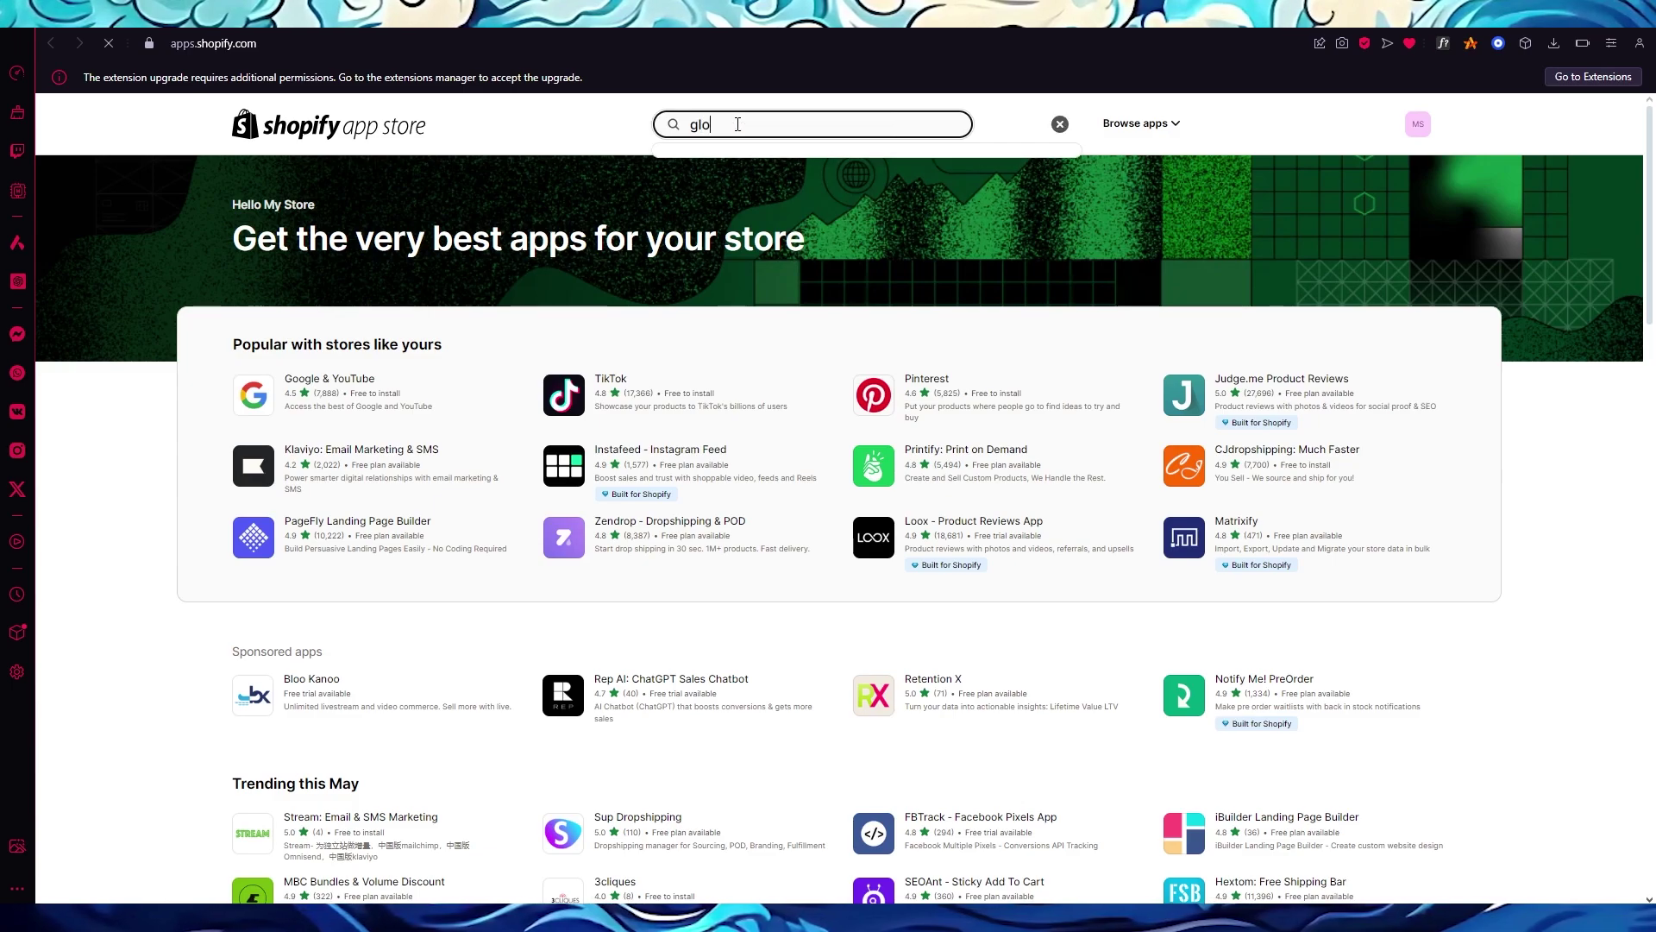
{"action": "type", "text": "bo"}
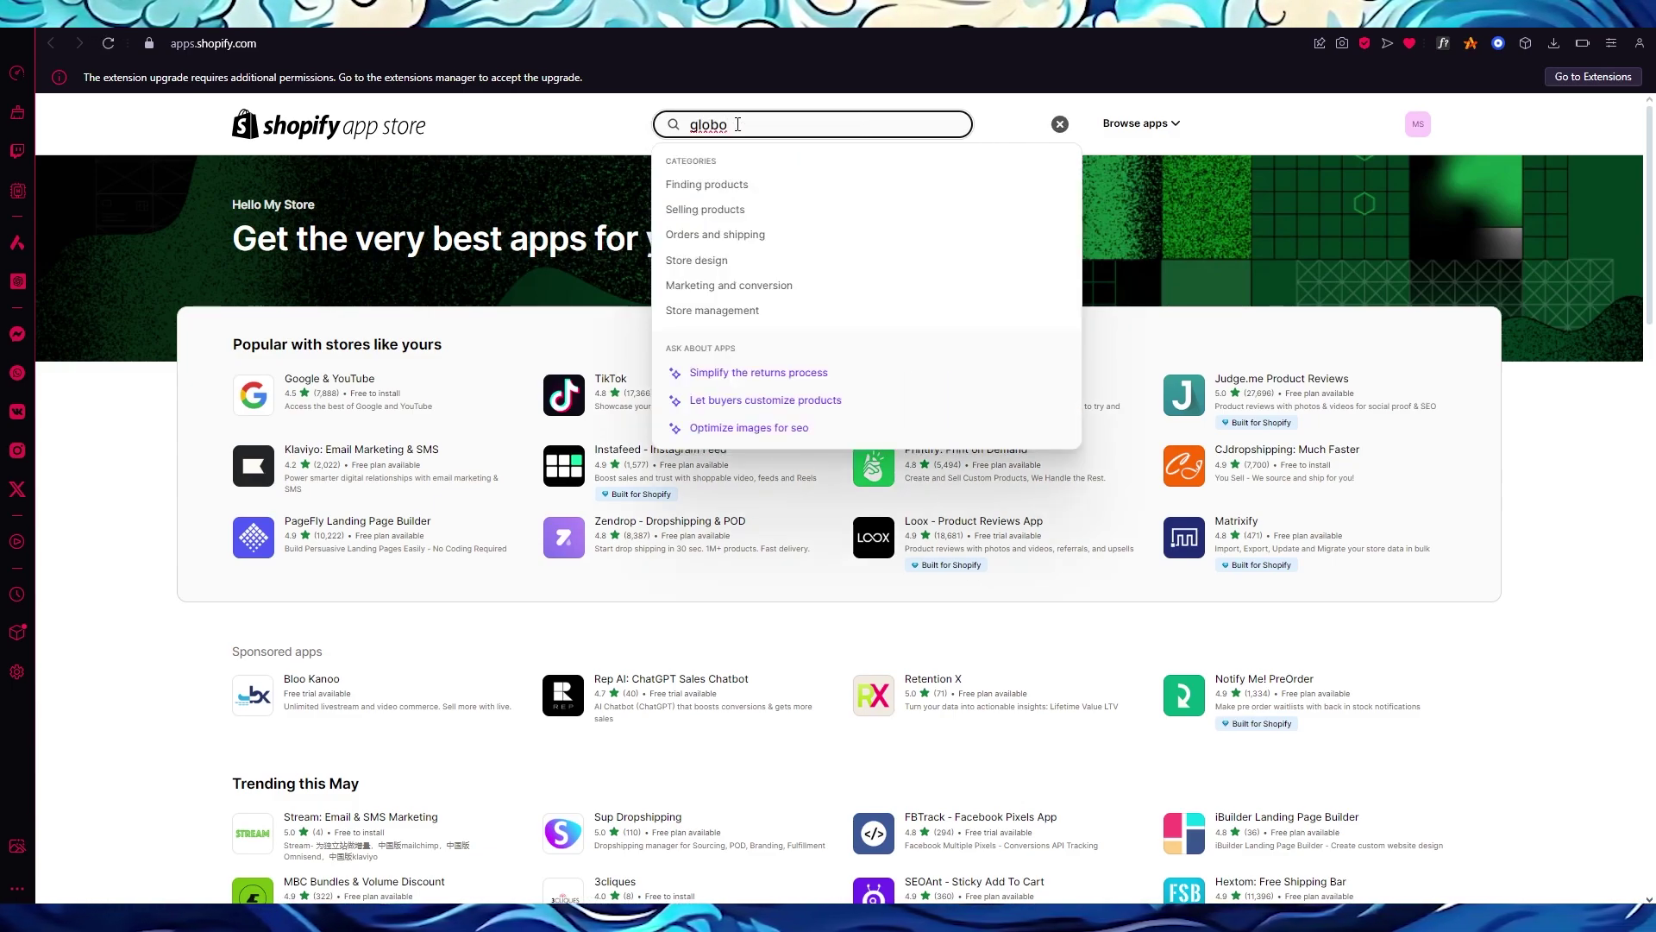
{"action": "key", "text": "Return"}
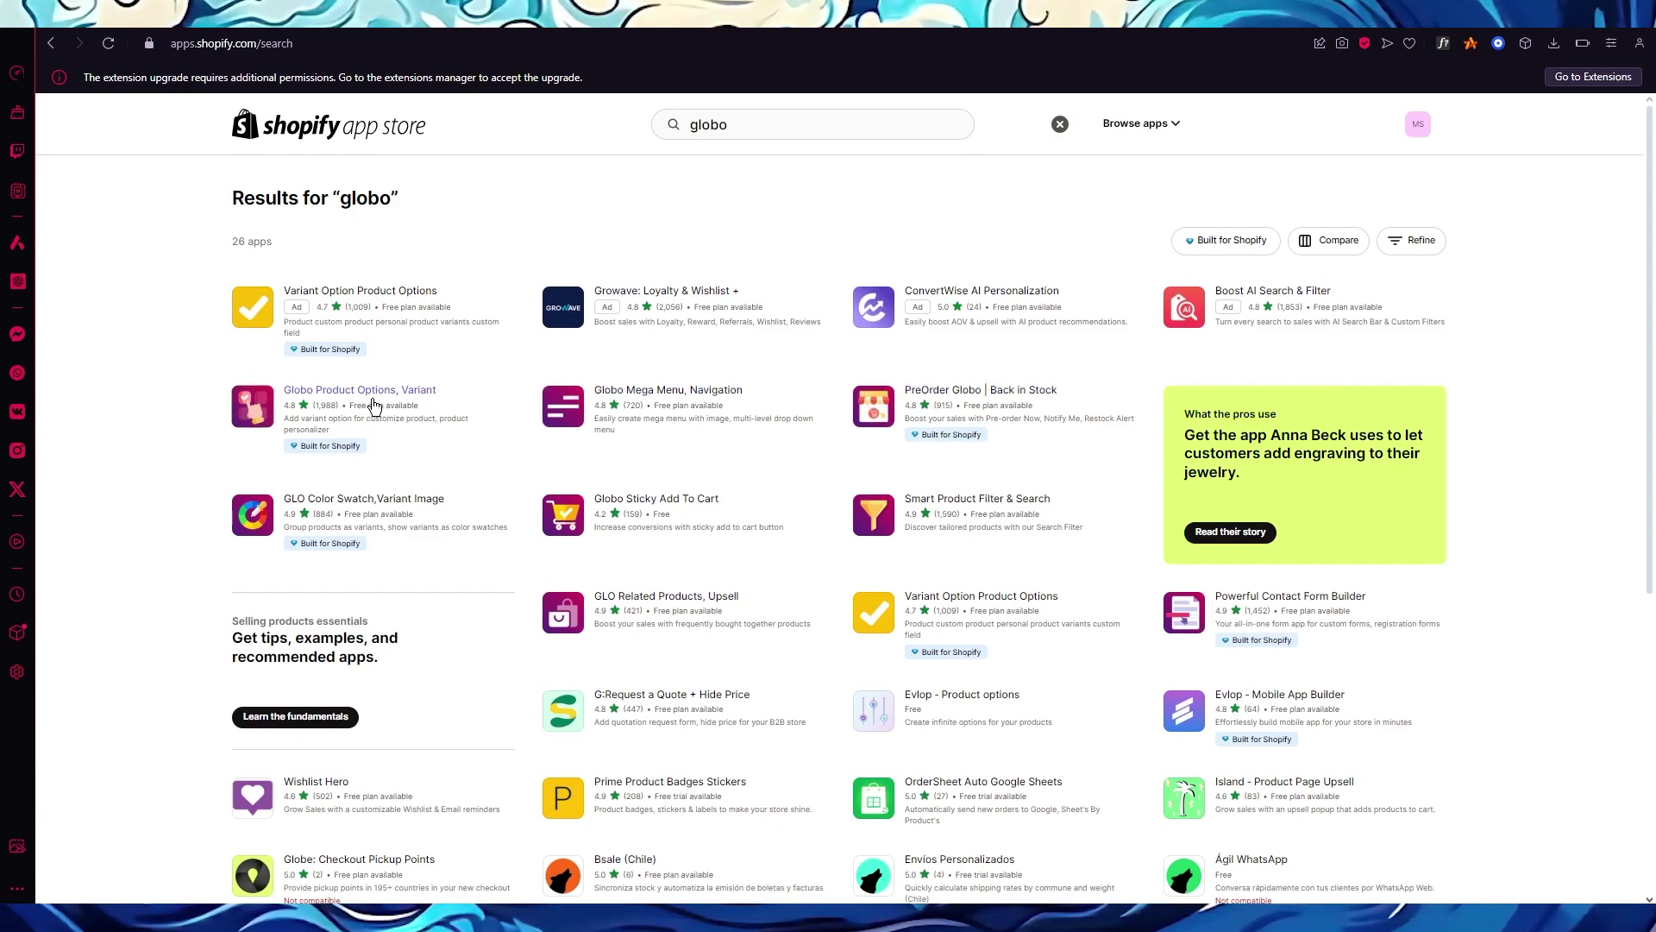
Install the Globo Product Options, Variant app on the store and approve its requested data access
{"action": "left_click", "coordinate": [433, 395]}
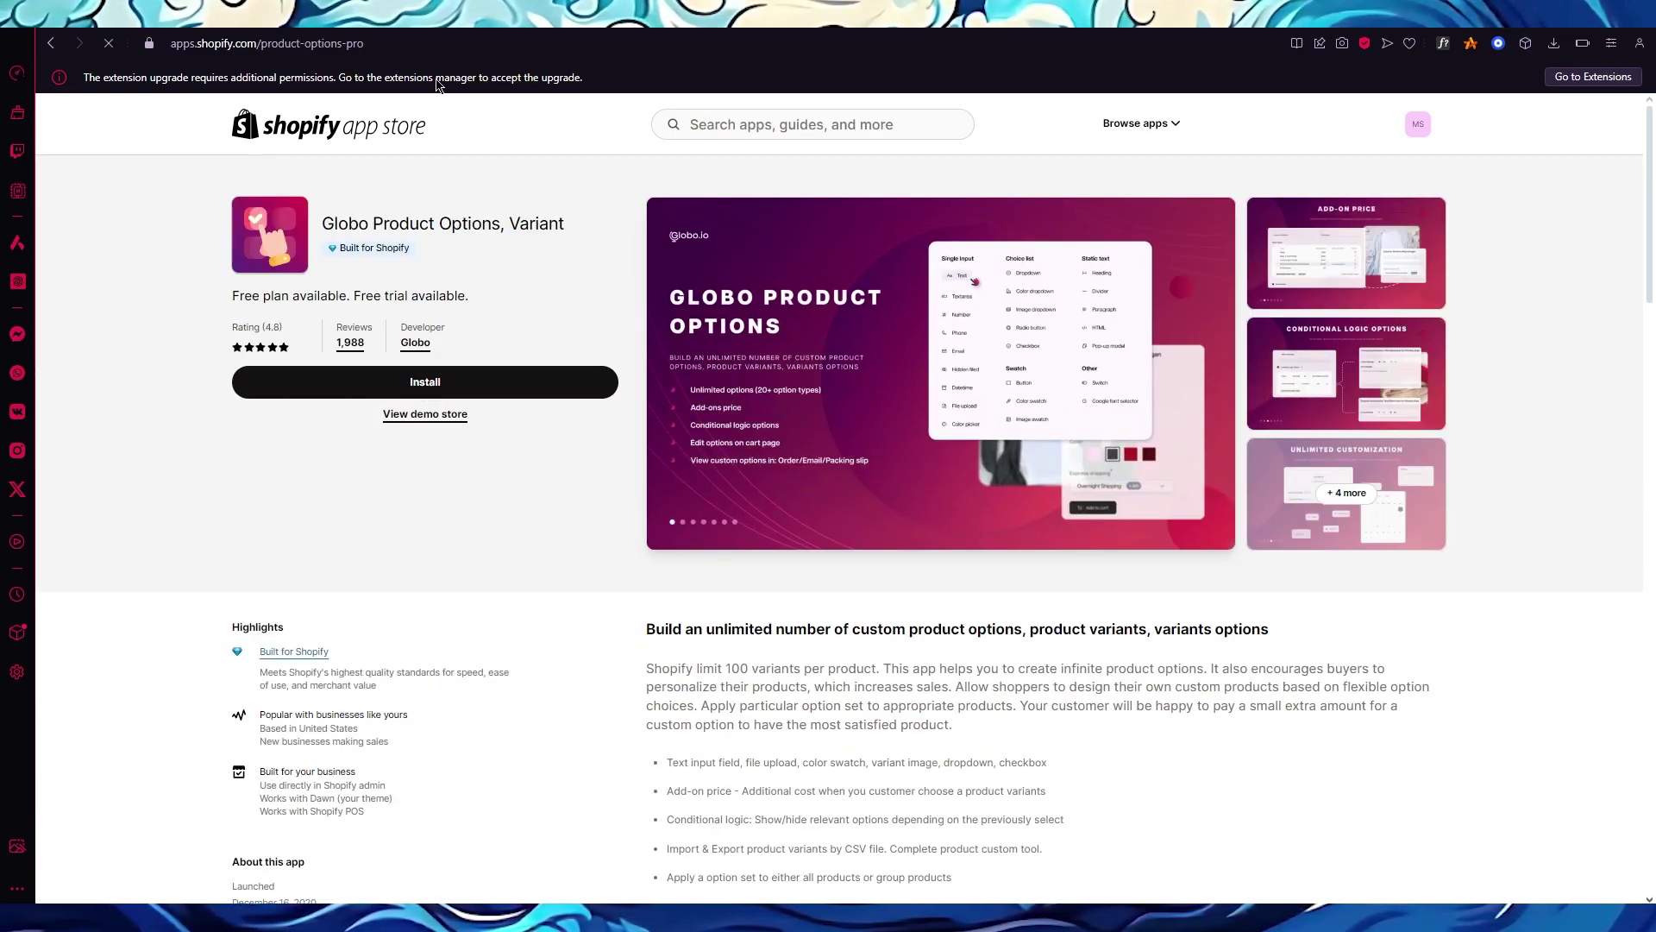
{"action": "left_click", "coordinate": [326, 379]}
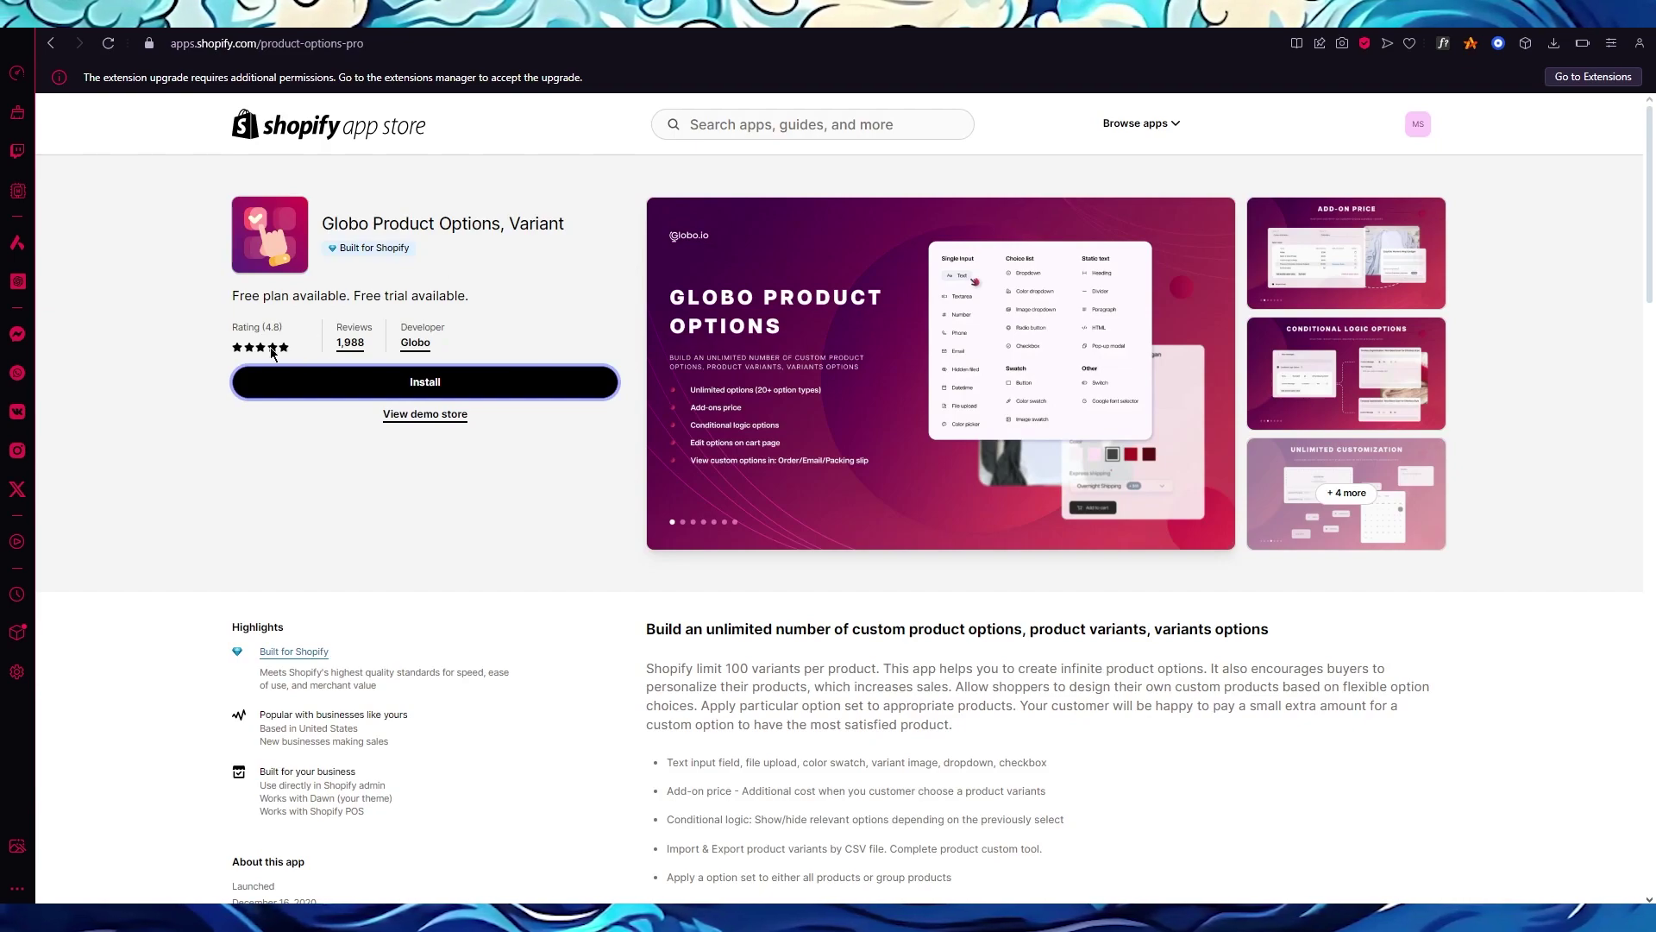
{"action": "left_click", "coordinate": [425, 381]}
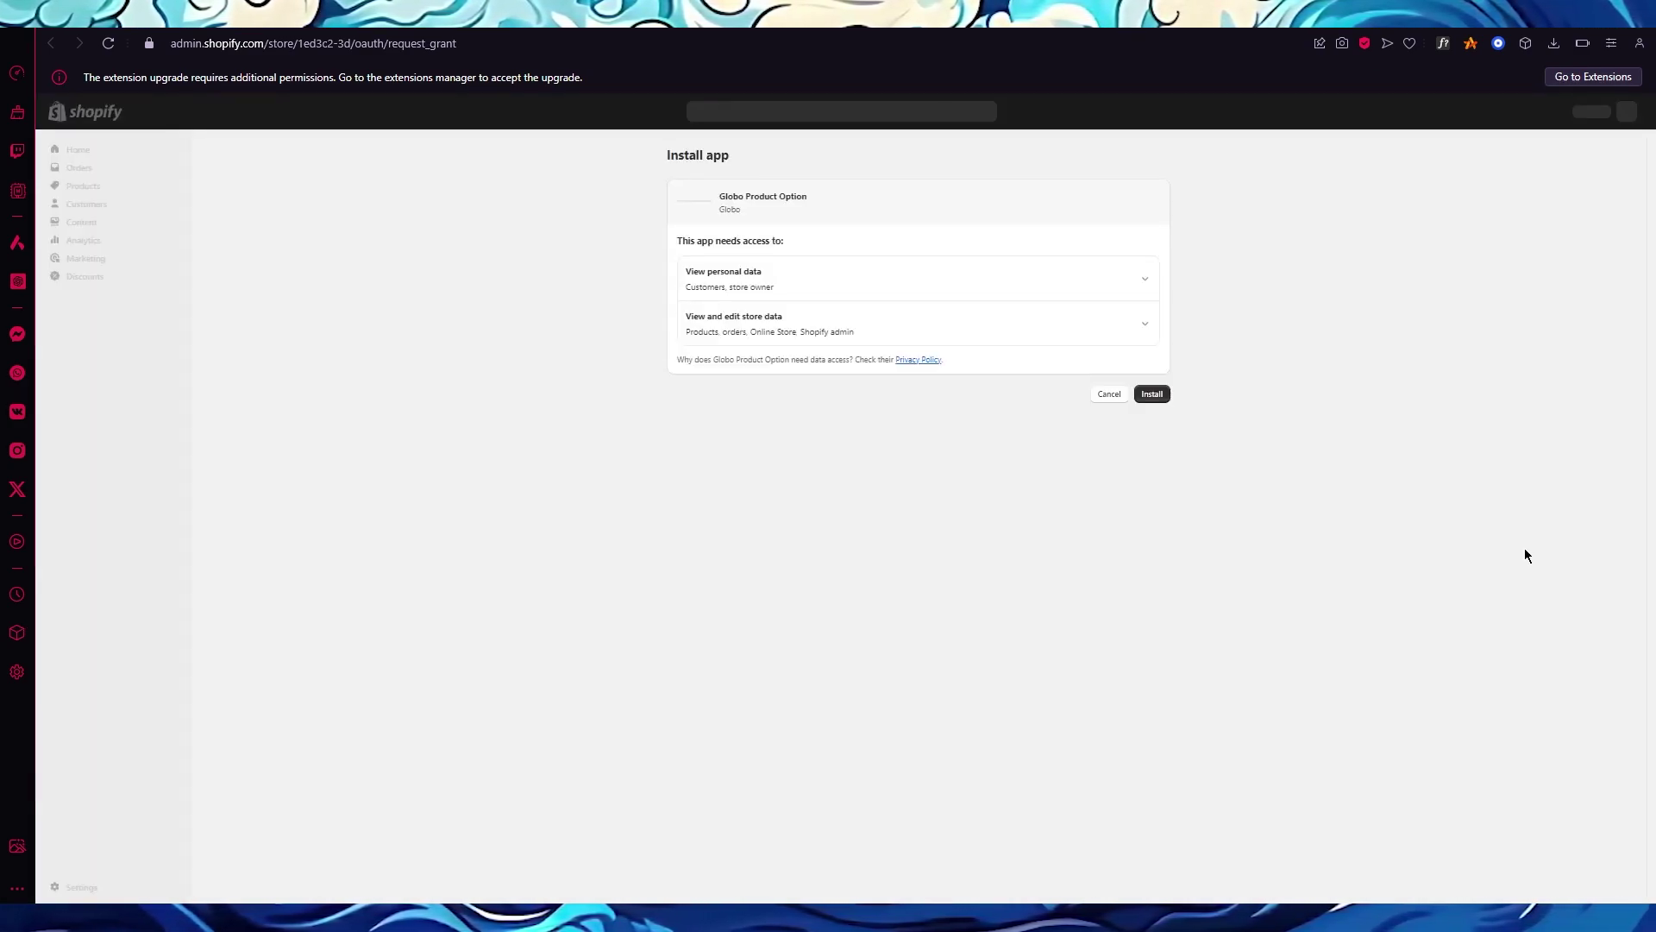
{"action": "left_click", "coordinate": [1151, 405]}
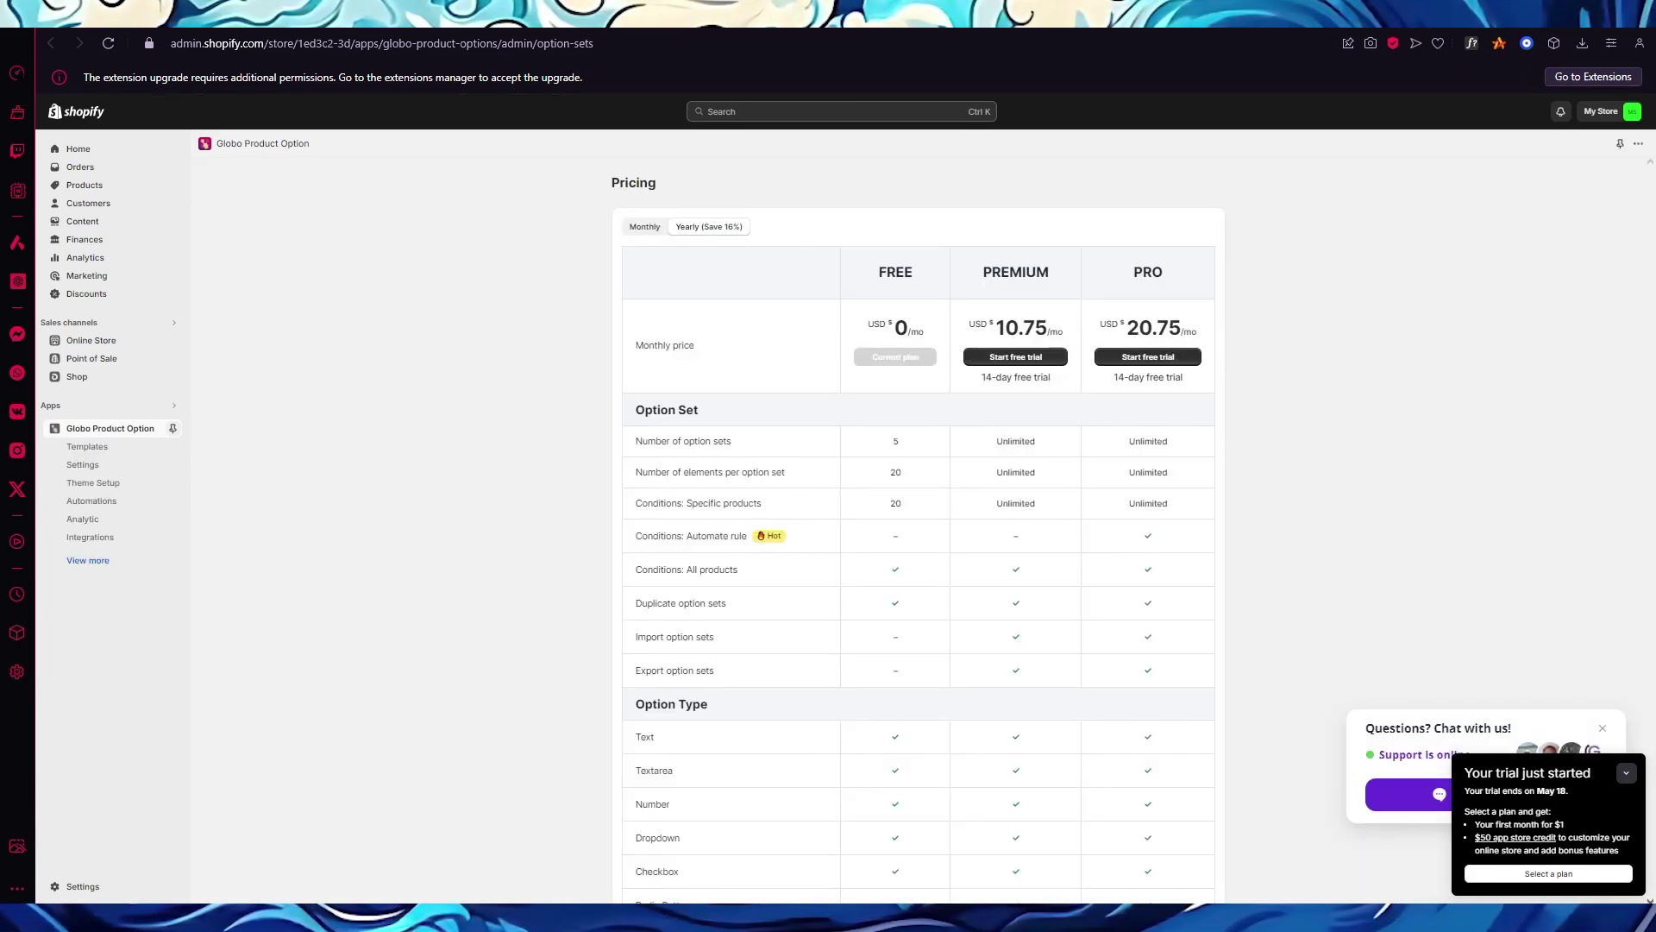
Compare the Free, Premium and Pro plans in the pricing table, including option sets, option types, features and support
{"action": "scroll", "coordinate": [713, 521], "scroll_direction": "down", "scroll_amount": 10}
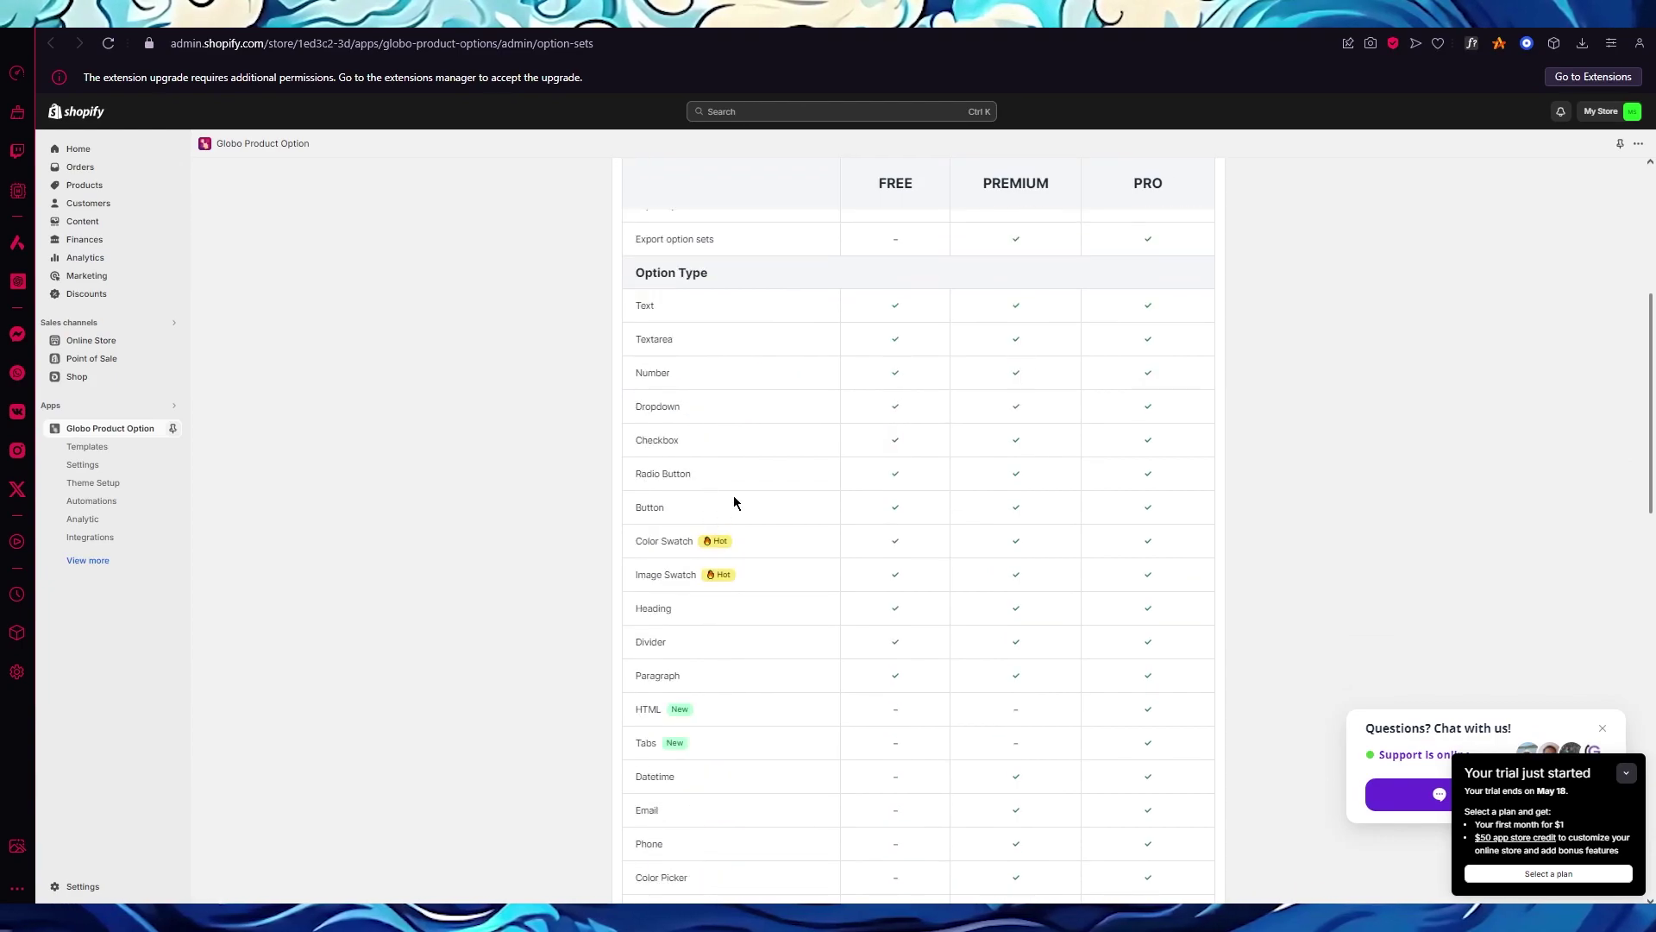
{"action": "scroll", "coordinate": [734, 501], "scroll_direction": "up", "scroll_amount": 10}
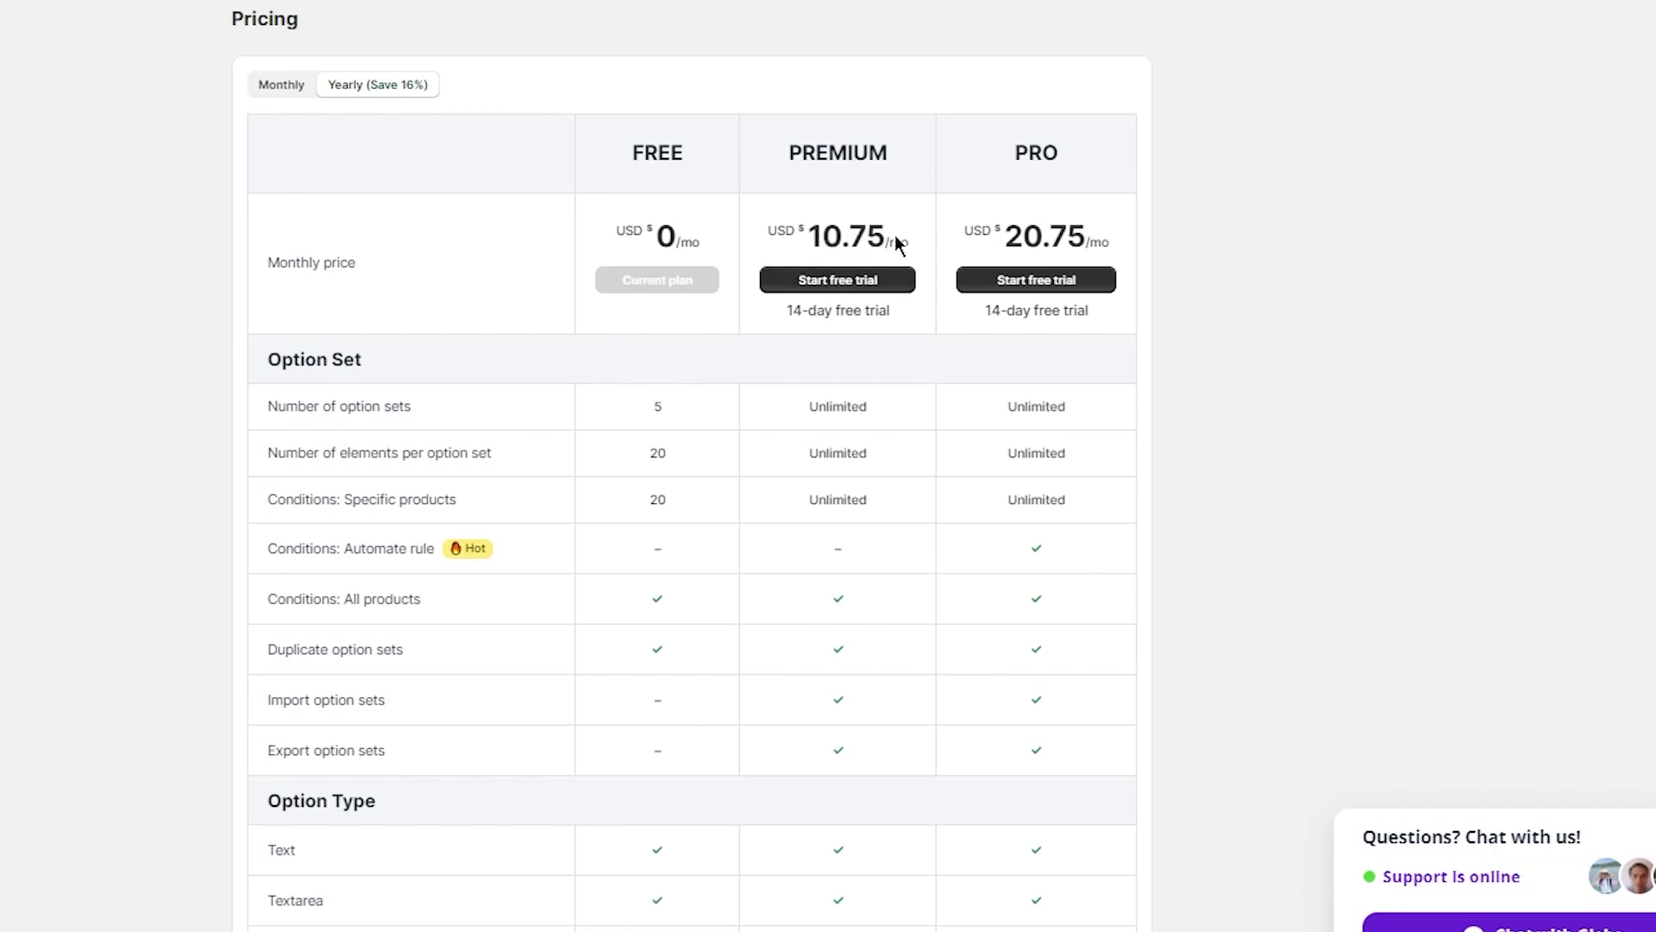
{"action": "scroll", "coordinate": [1119, 271], "scroll_direction": "down", "scroll_amount": 3}
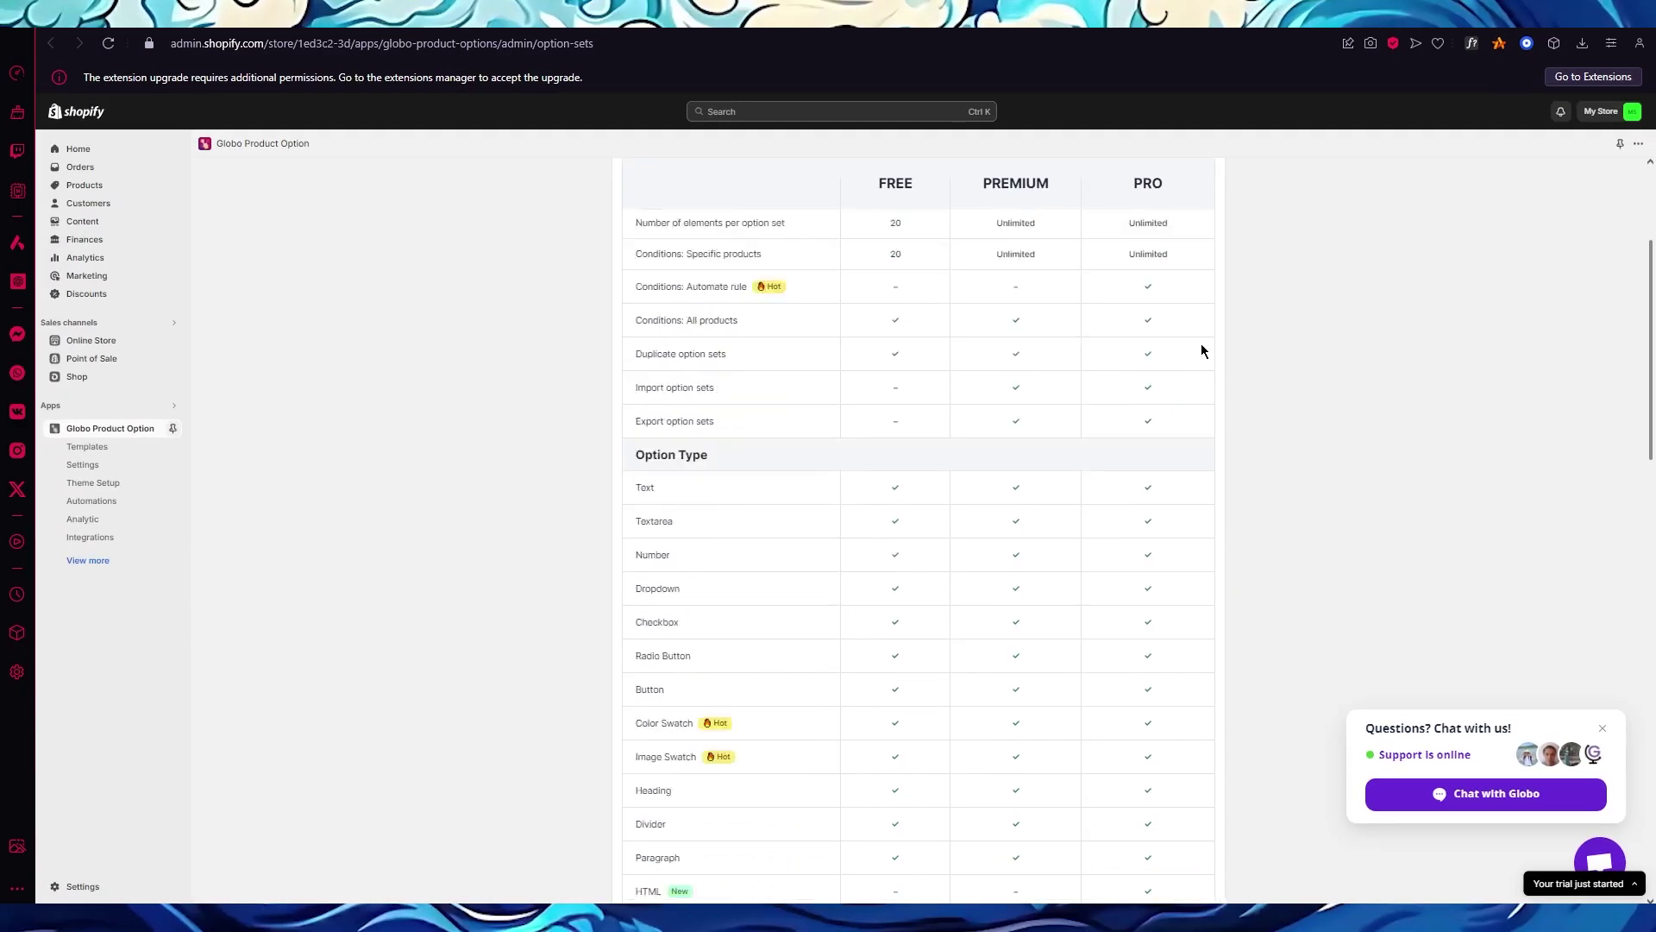
{"action": "scroll", "coordinate": [1202, 350], "scroll_direction": "down", "scroll_amount": 8}
{"action": "scroll", "coordinate": [1199, 358], "scroll_direction": "up", "scroll_amount": 10}
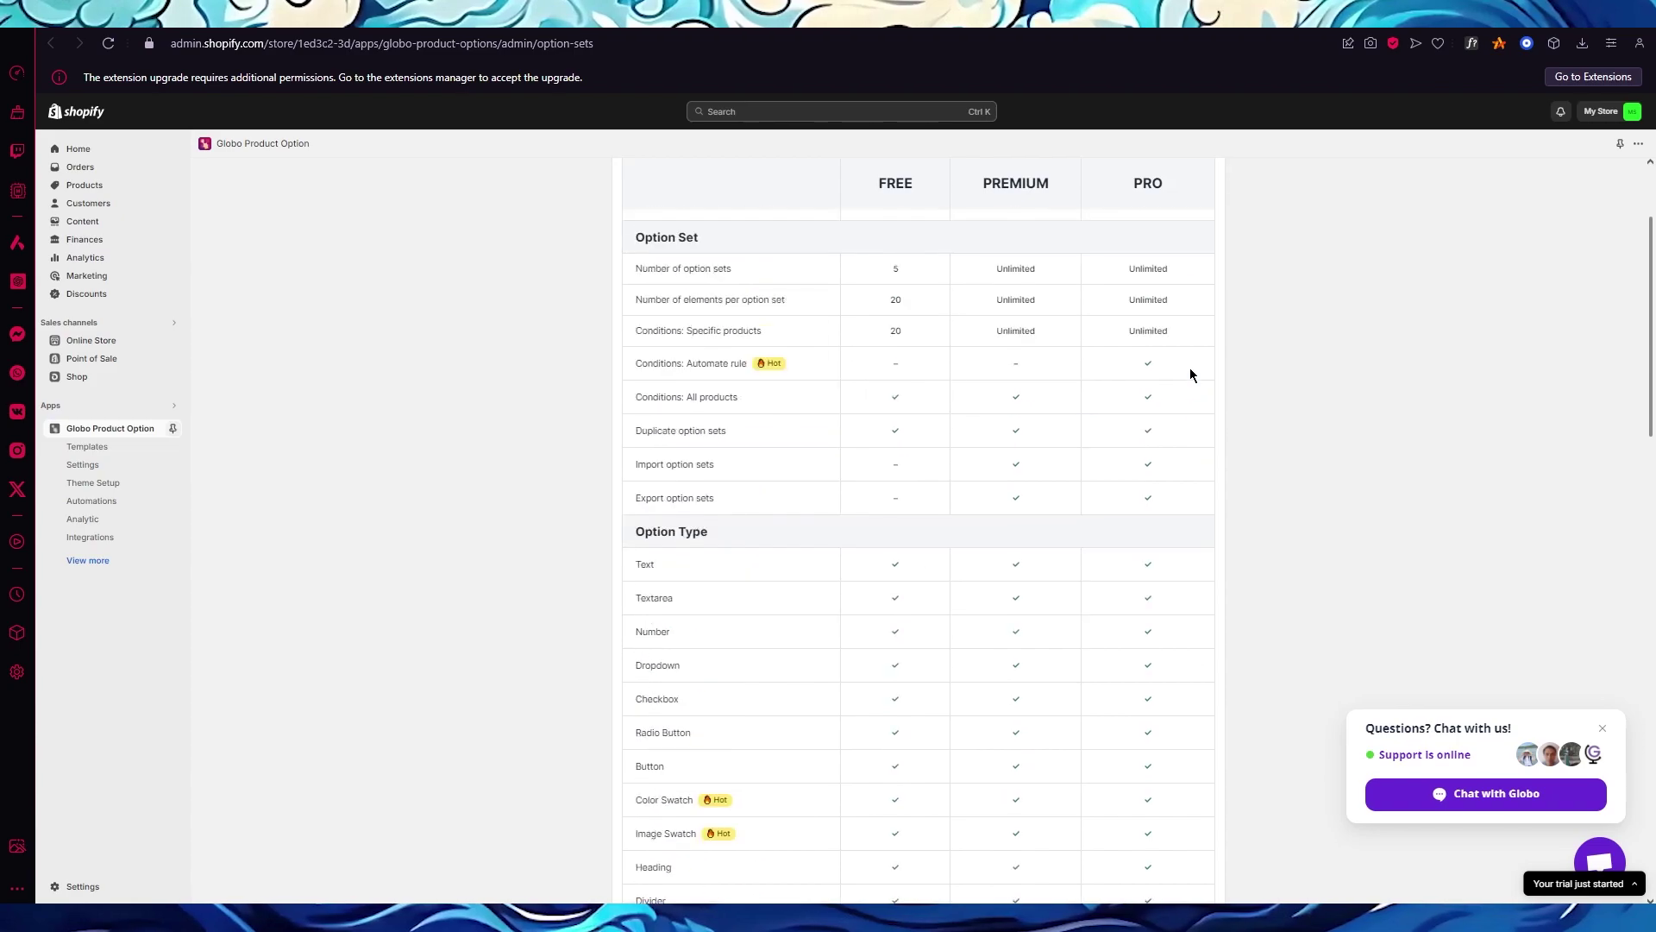
{"action": "scroll", "coordinate": [1192, 375], "scroll_direction": "up", "scroll_amount": 2}
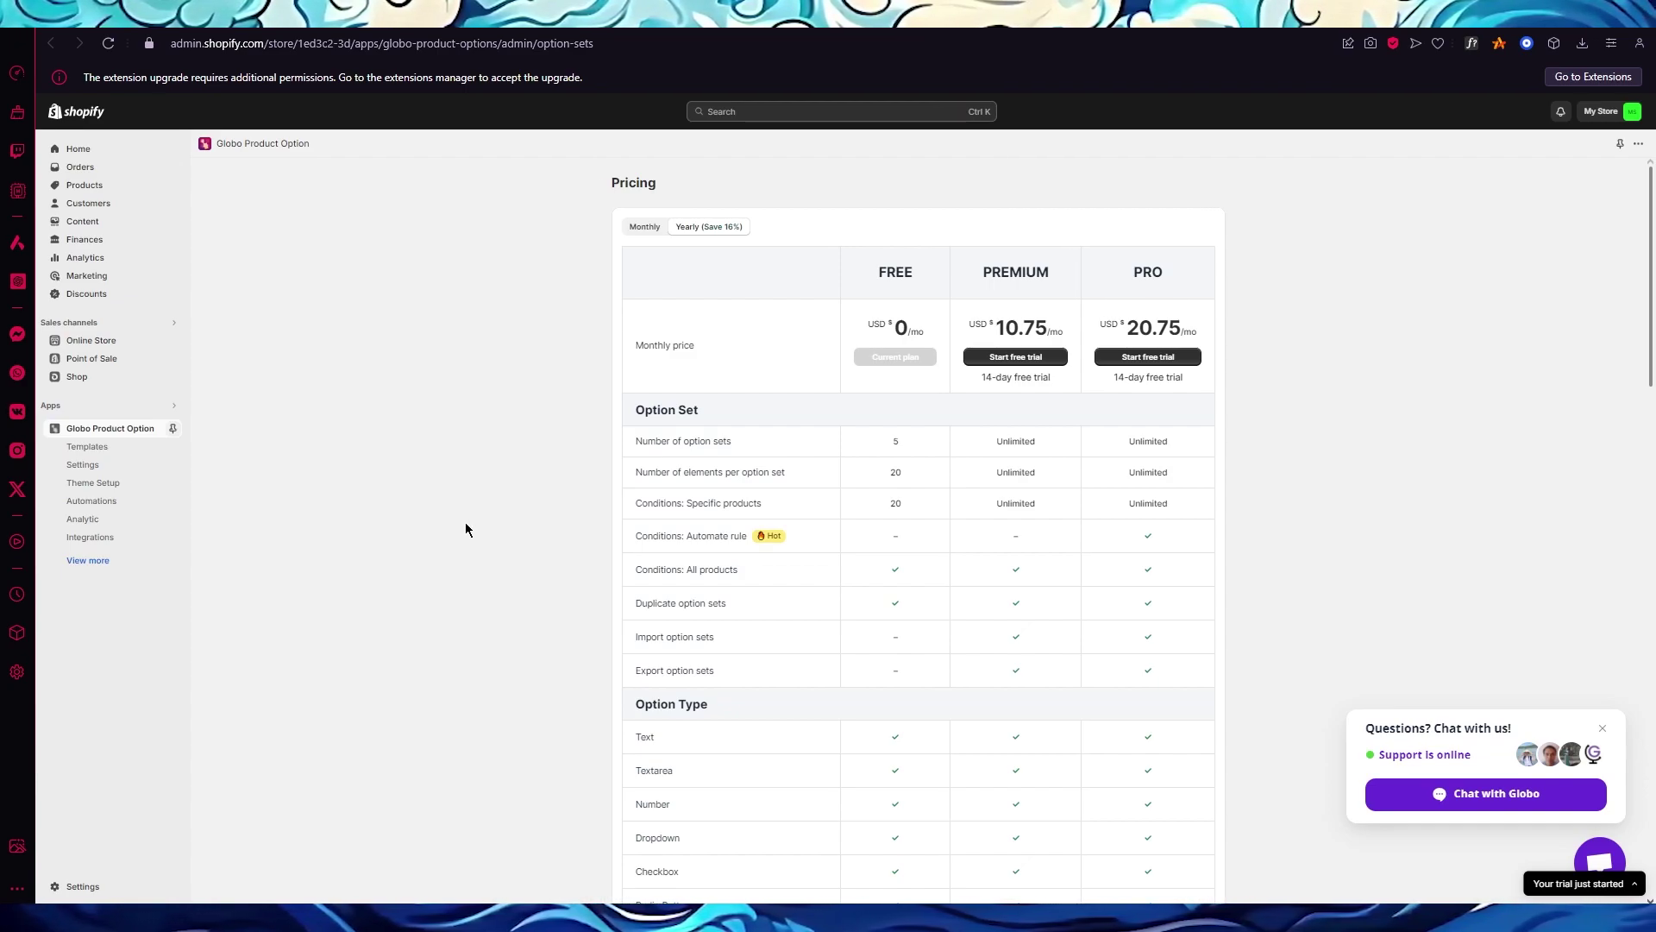
{"action": "scroll", "coordinate": [458, 458], "scroll_direction": "down", "scroll_amount": 10}
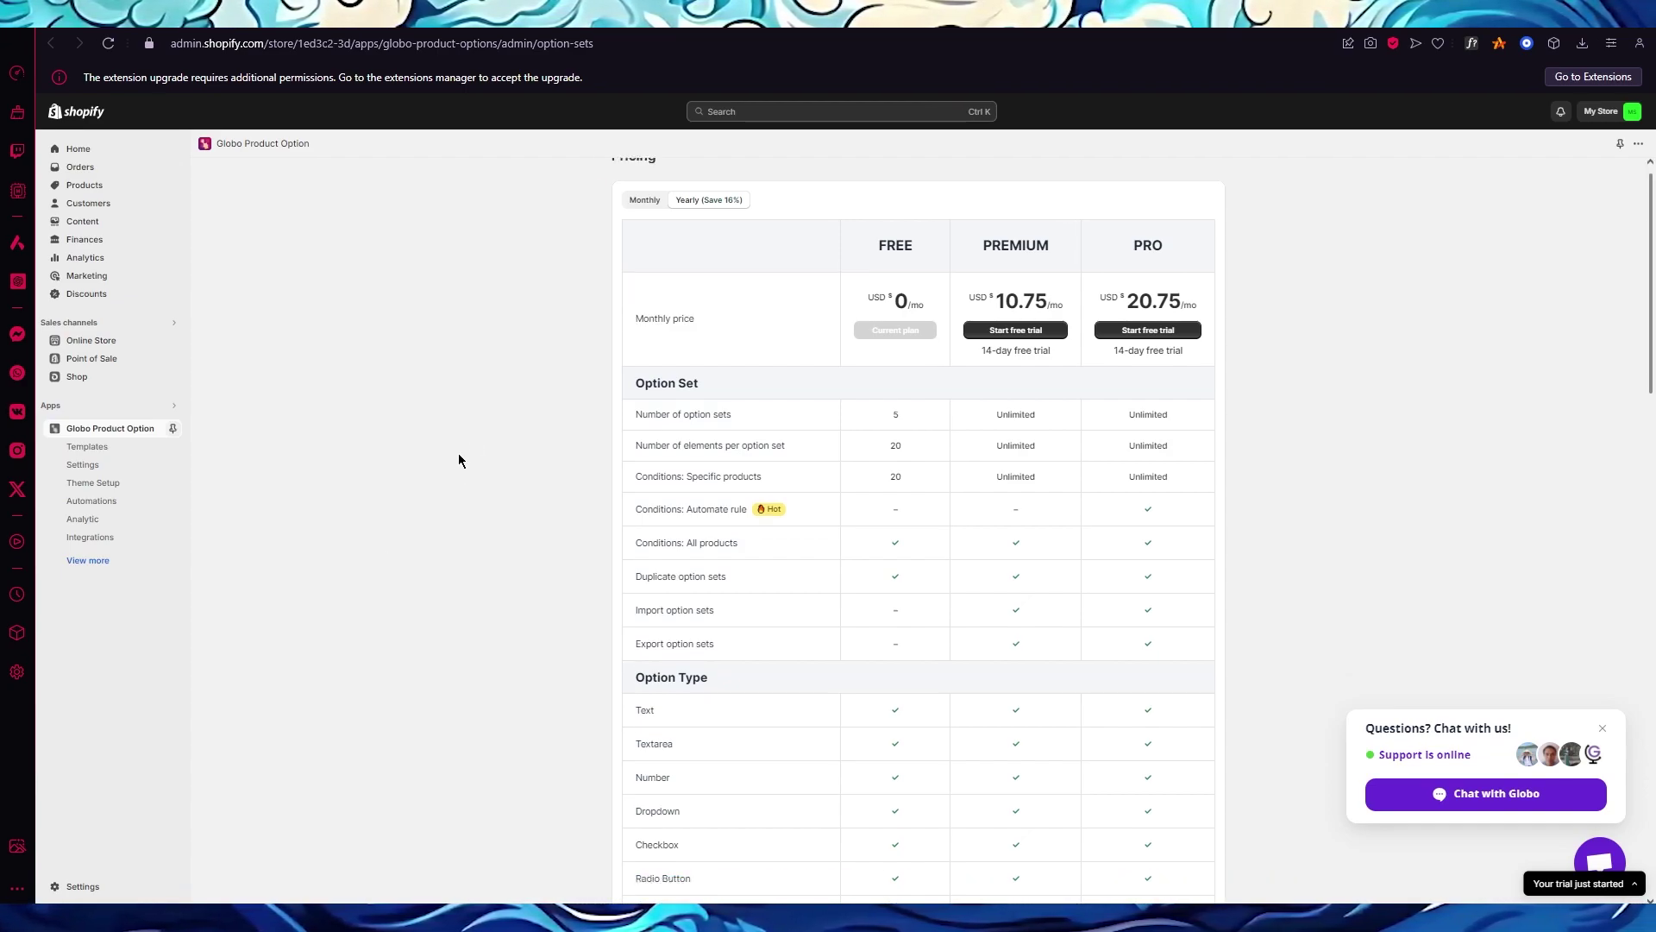
{"action": "scroll", "coordinate": [458, 458], "scroll_direction": "down", "scroll_amount": 8}
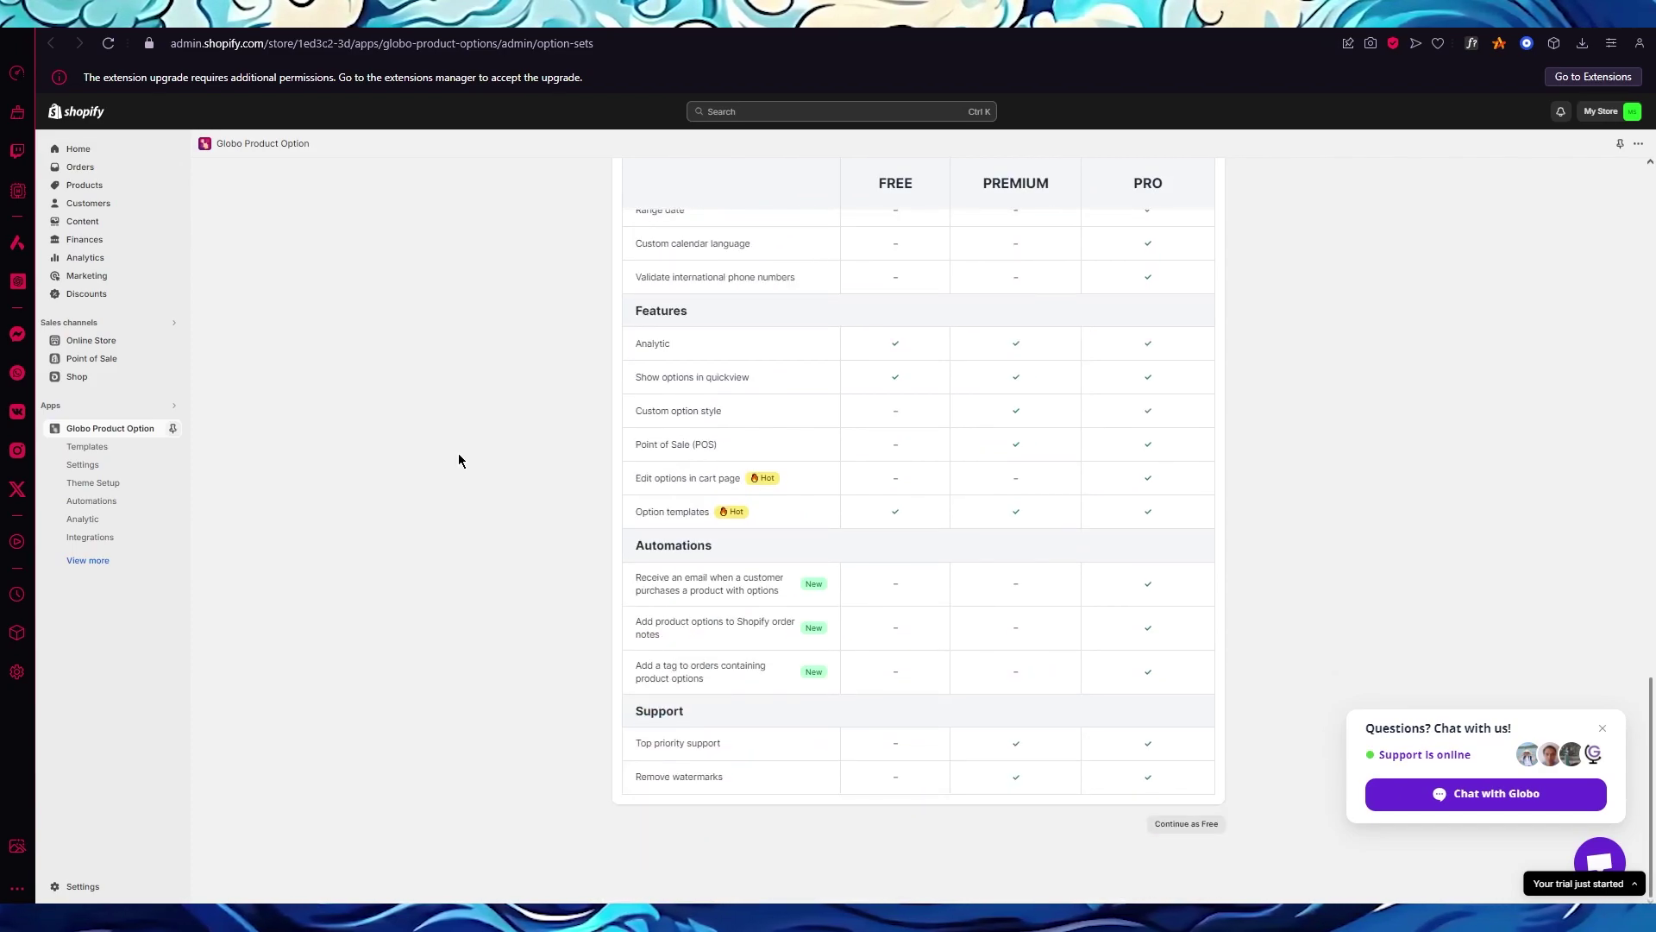
Continue with the Free plan into the app's option templates and close the support chat
{"action": "left_click", "coordinate": [95, 446]}
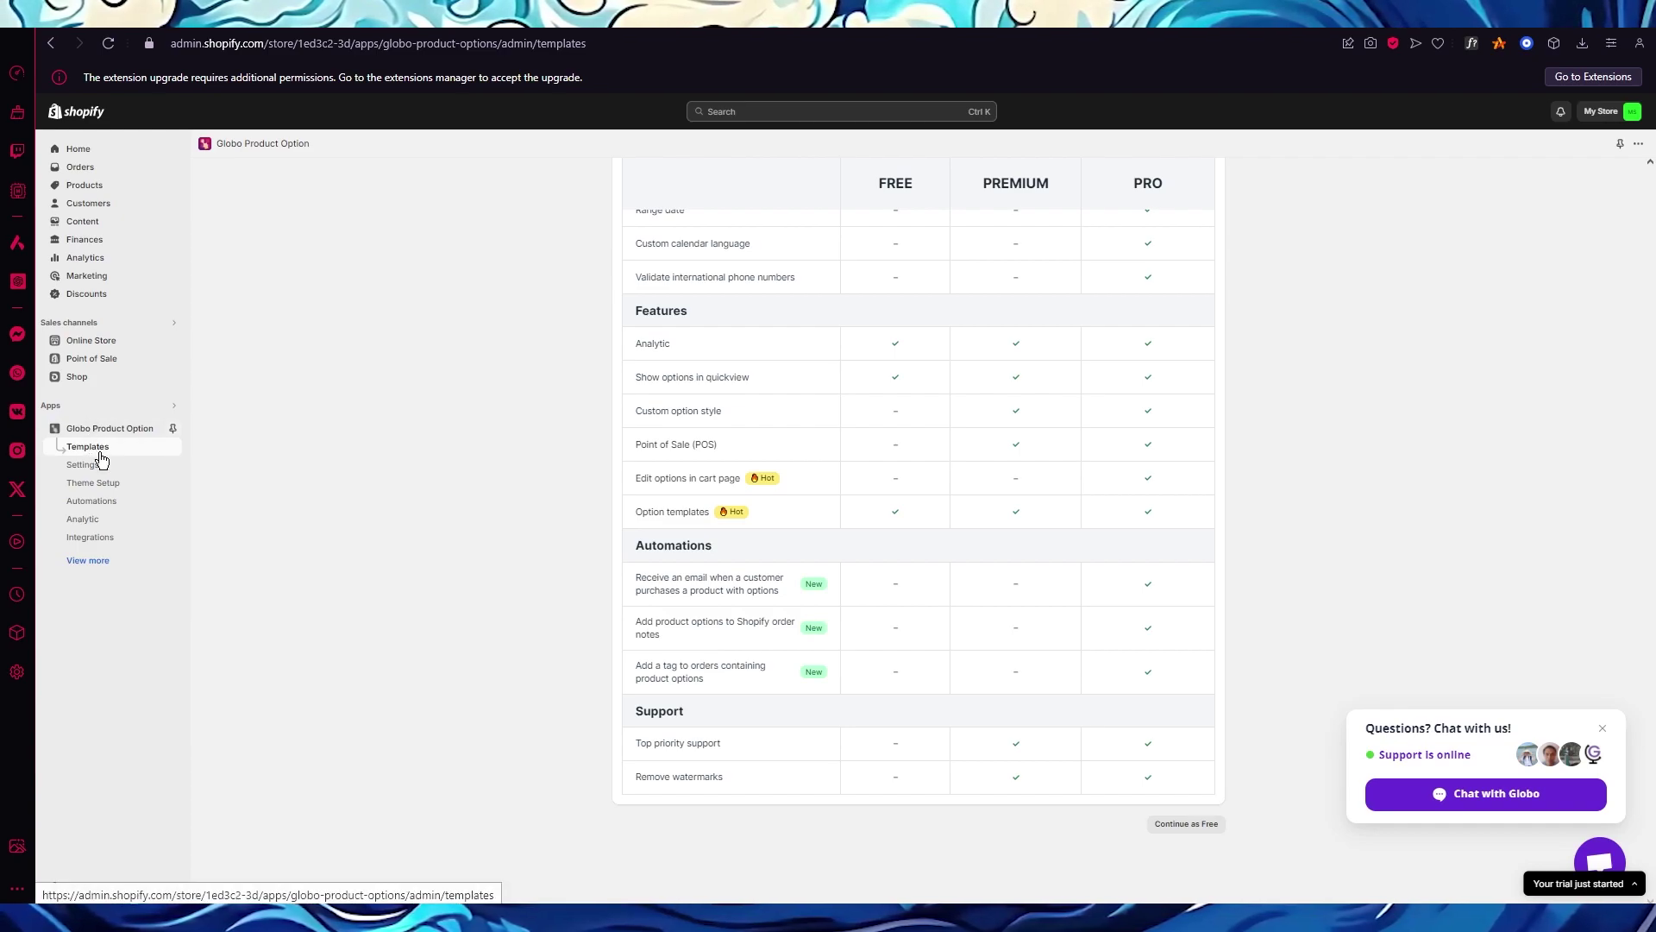
{"action": "scroll", "coordinate": [656, 469], "scroll_direction": "down", "scroll_amount": 2}
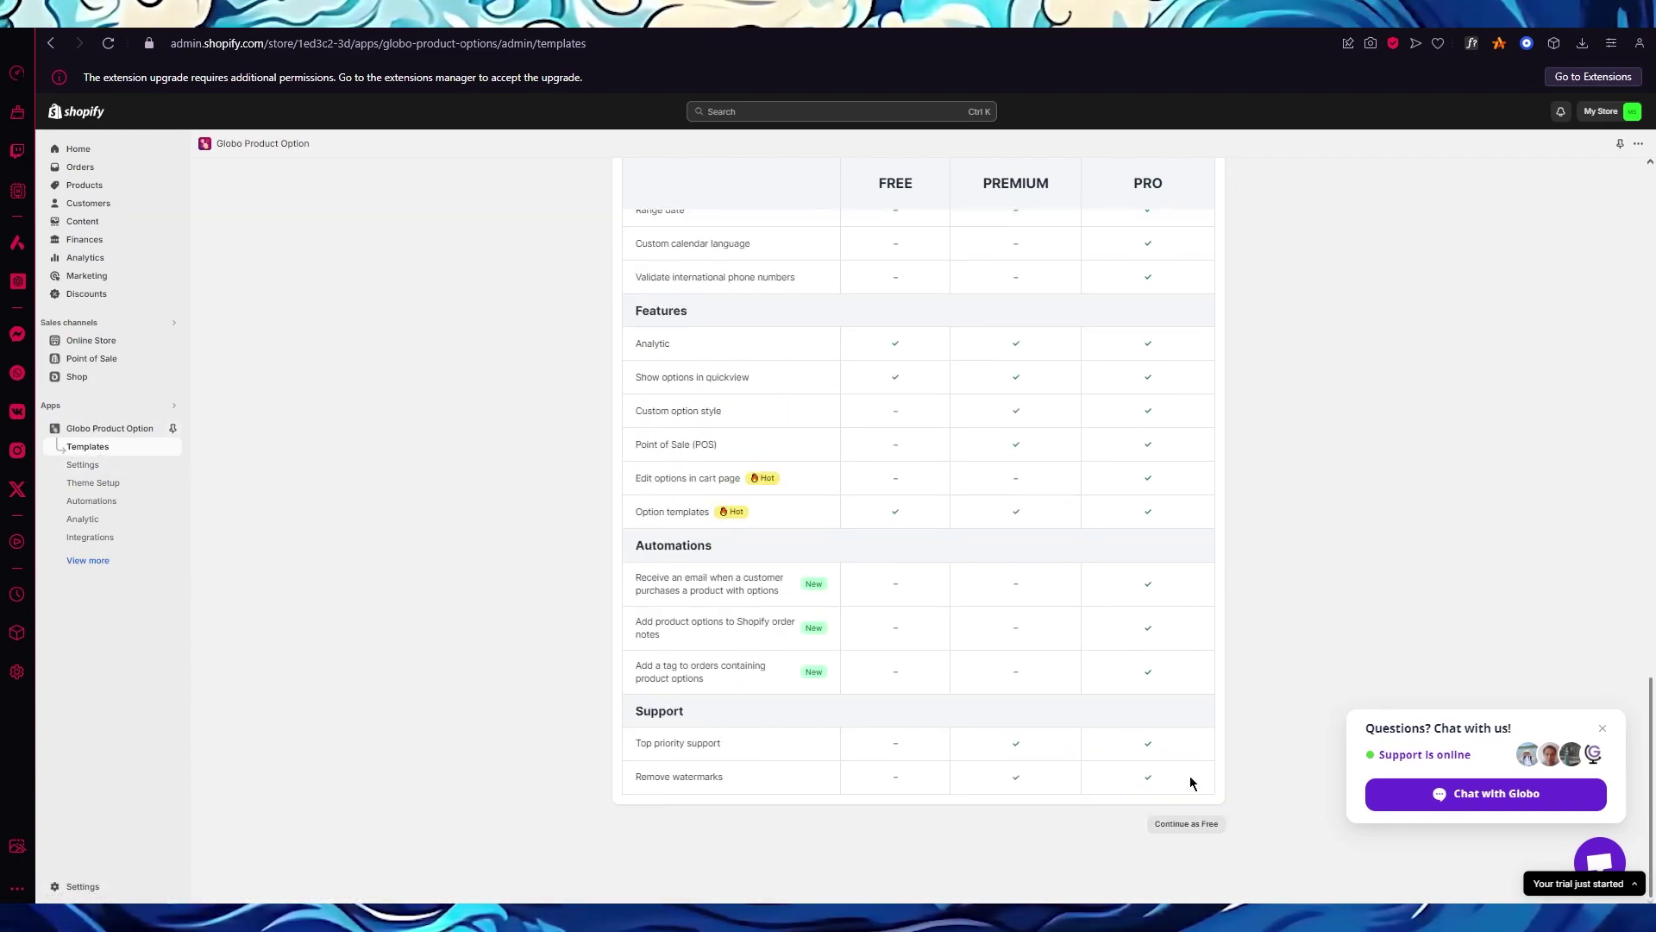
{"action": "left_click", "coordinate": [1175, 830]}
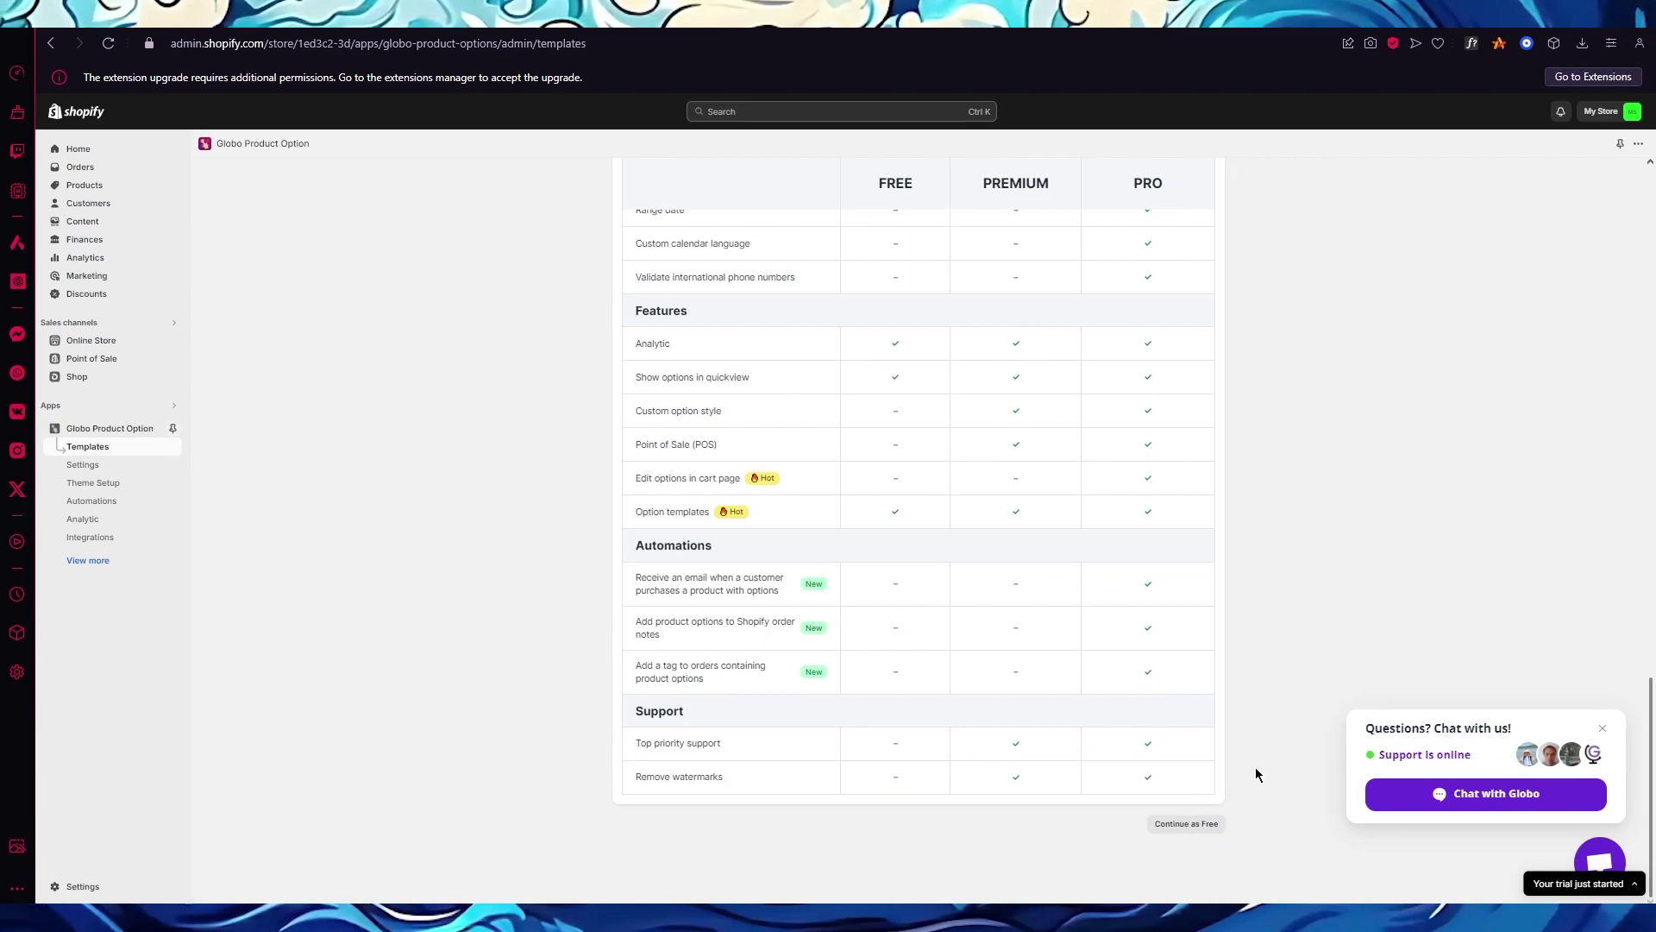
{"action": "left_click", "coordinate": [1603, 738]}
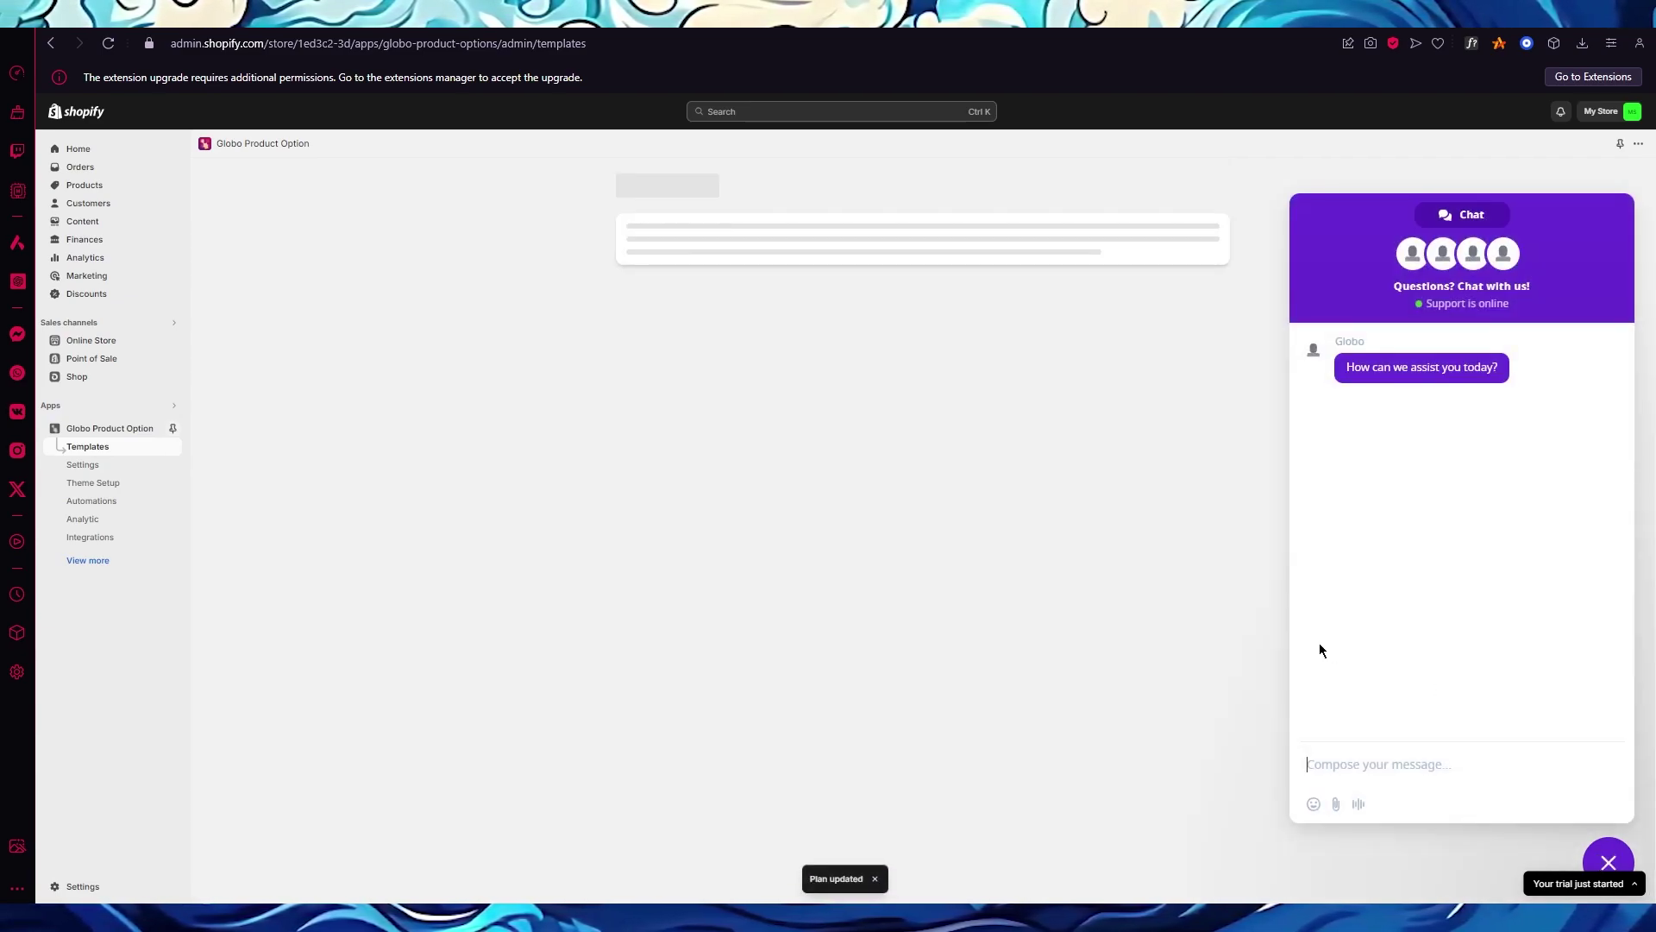
{"action": "left_click", "coordinate": [1601, 862]}
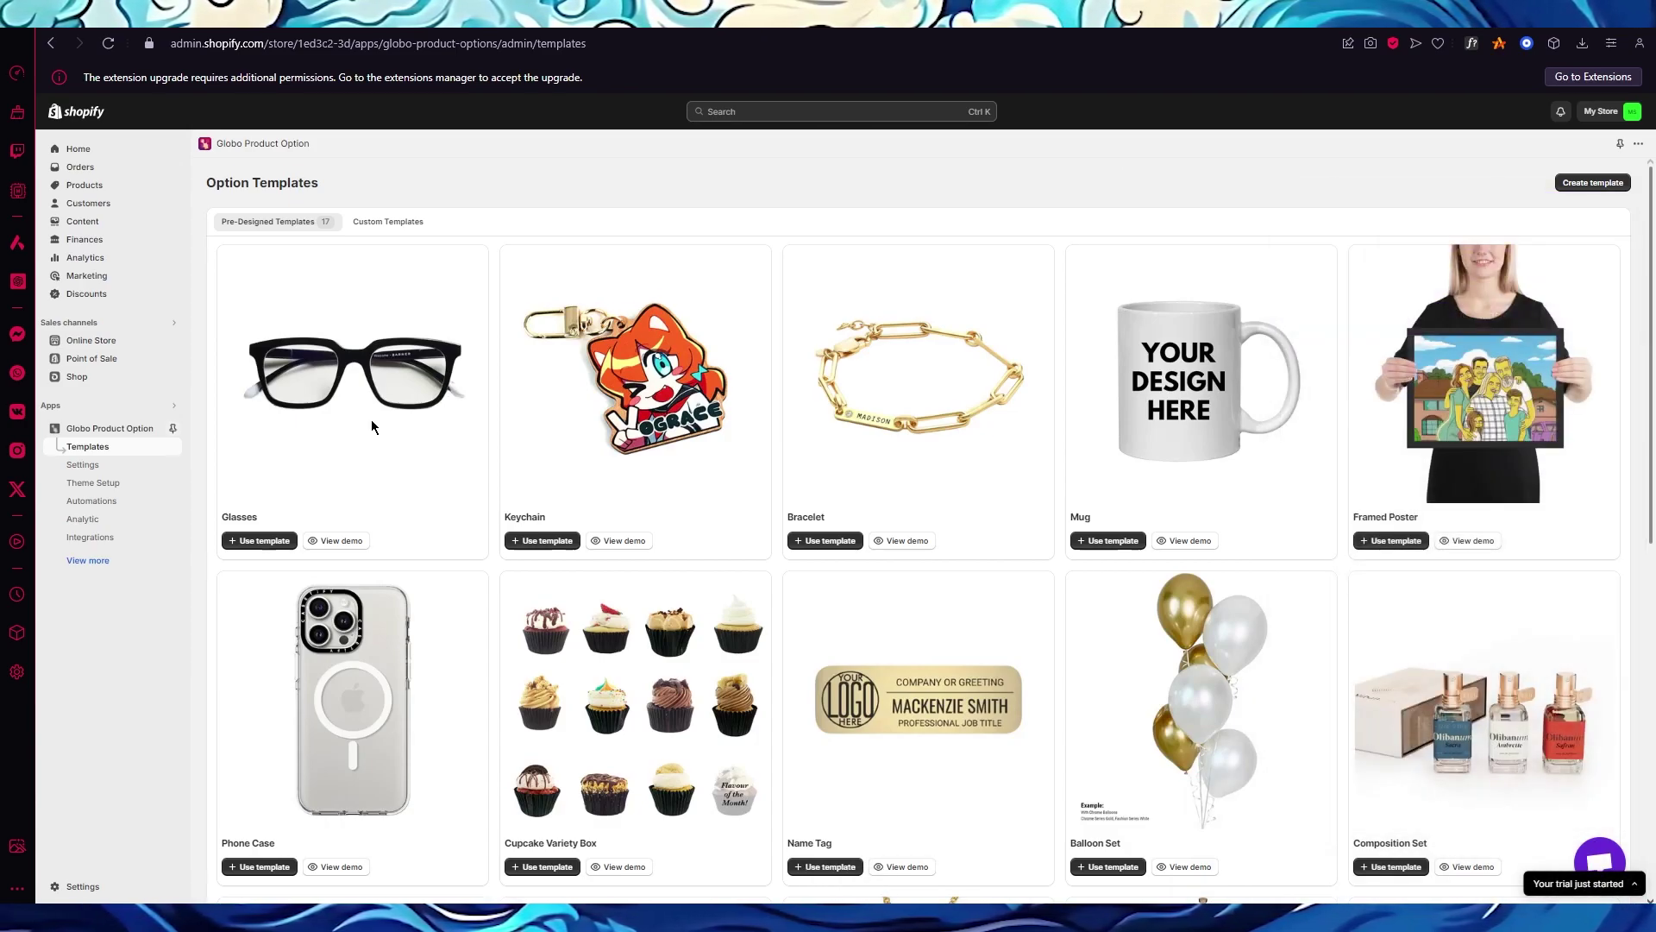
Browse the pre-designed option templates for the product types they cover
{"action": "scroll", "coordinate": [371, 419], "scroll_direction": "down", "scroll_amount": 8}
{"action": "scroll", "coordinate": [457, 414], "scroll_direction": "up", "scroll_amount": 7}
{"action": "scroll", "coordinate": [471, 420], "scroll_direction": "up", "scroll_amount": 1}
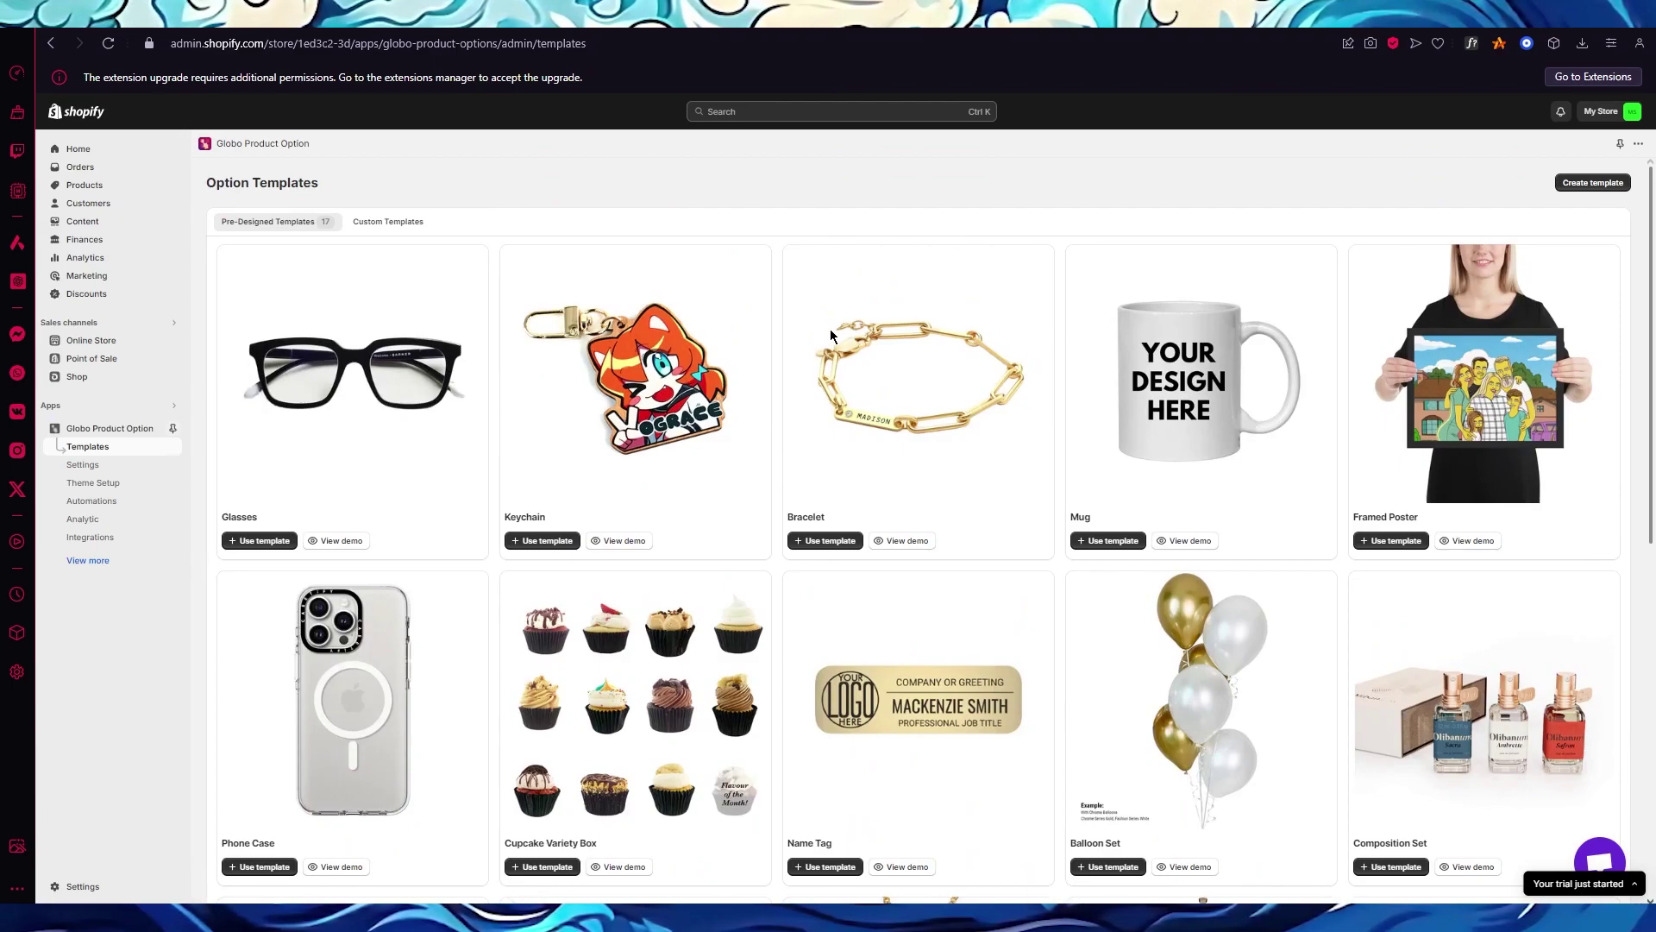
{"action": "scroll", "coordinate": [1064, 493], "scroll_direction": "down", "scroll_amount": 5}
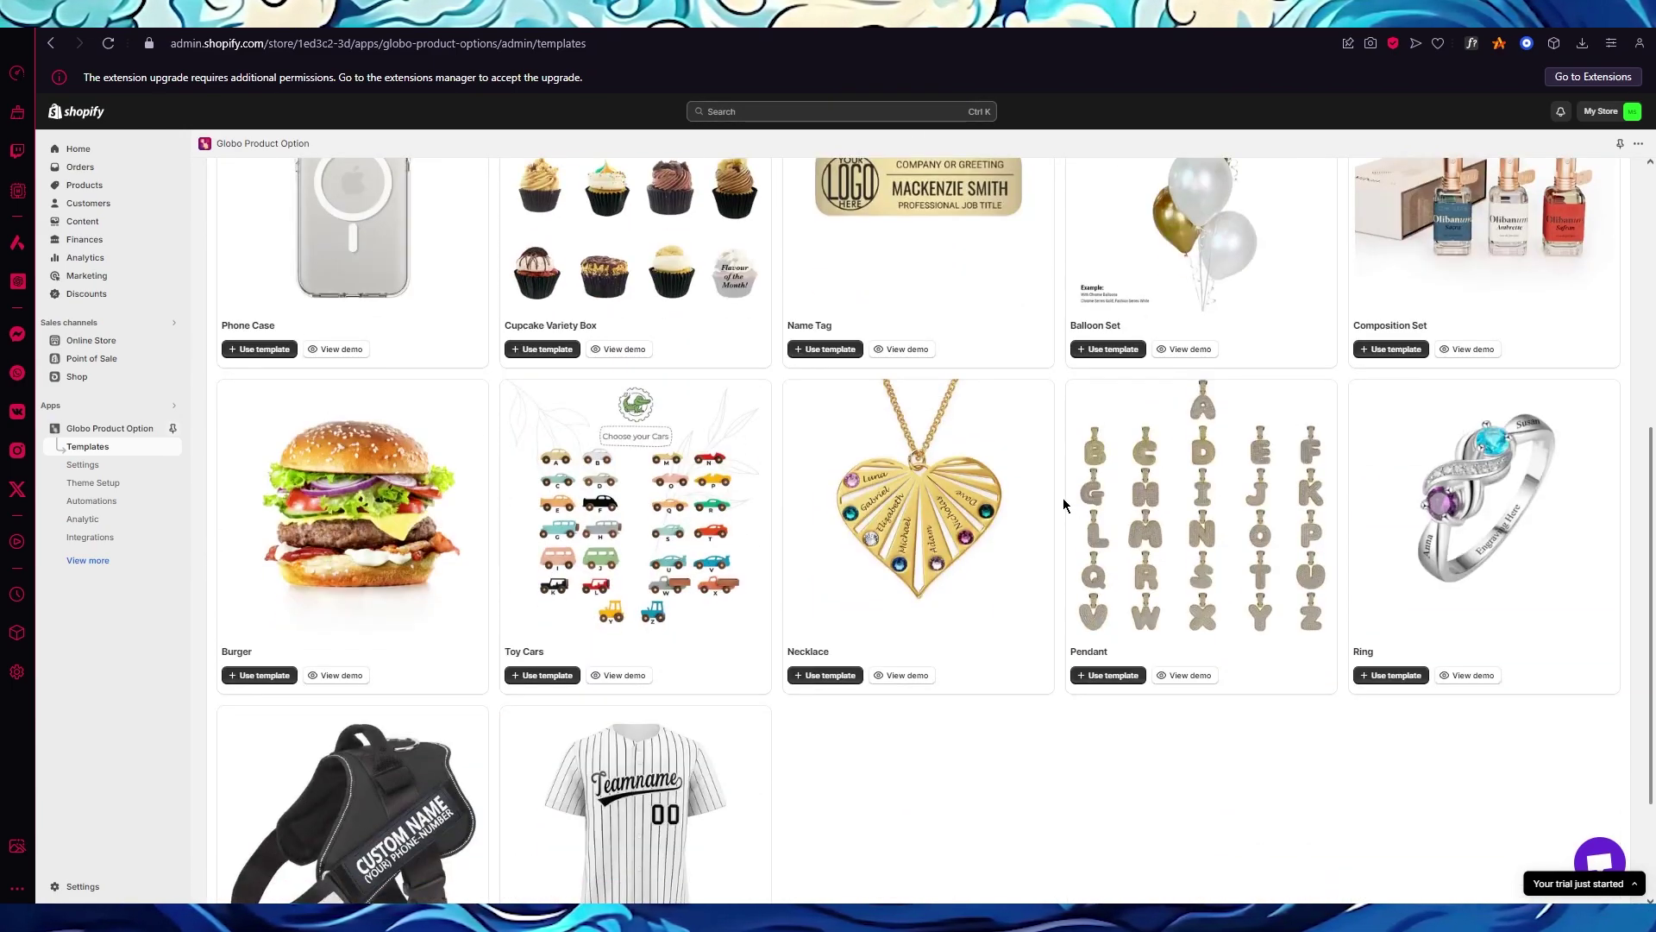
{"action": "scroll", "coordinate": [1268, 474], "scroll_direction": "up", "scroll_amount": 5}
{"action": "scroll", "coordinate": [1171, 573], "scroll_direction": "down", "scroll_amount": 5}
{"action": "scroll", "coordinate": [1170, 574], "scroll_direction": "down", "scroll_amount": 2}
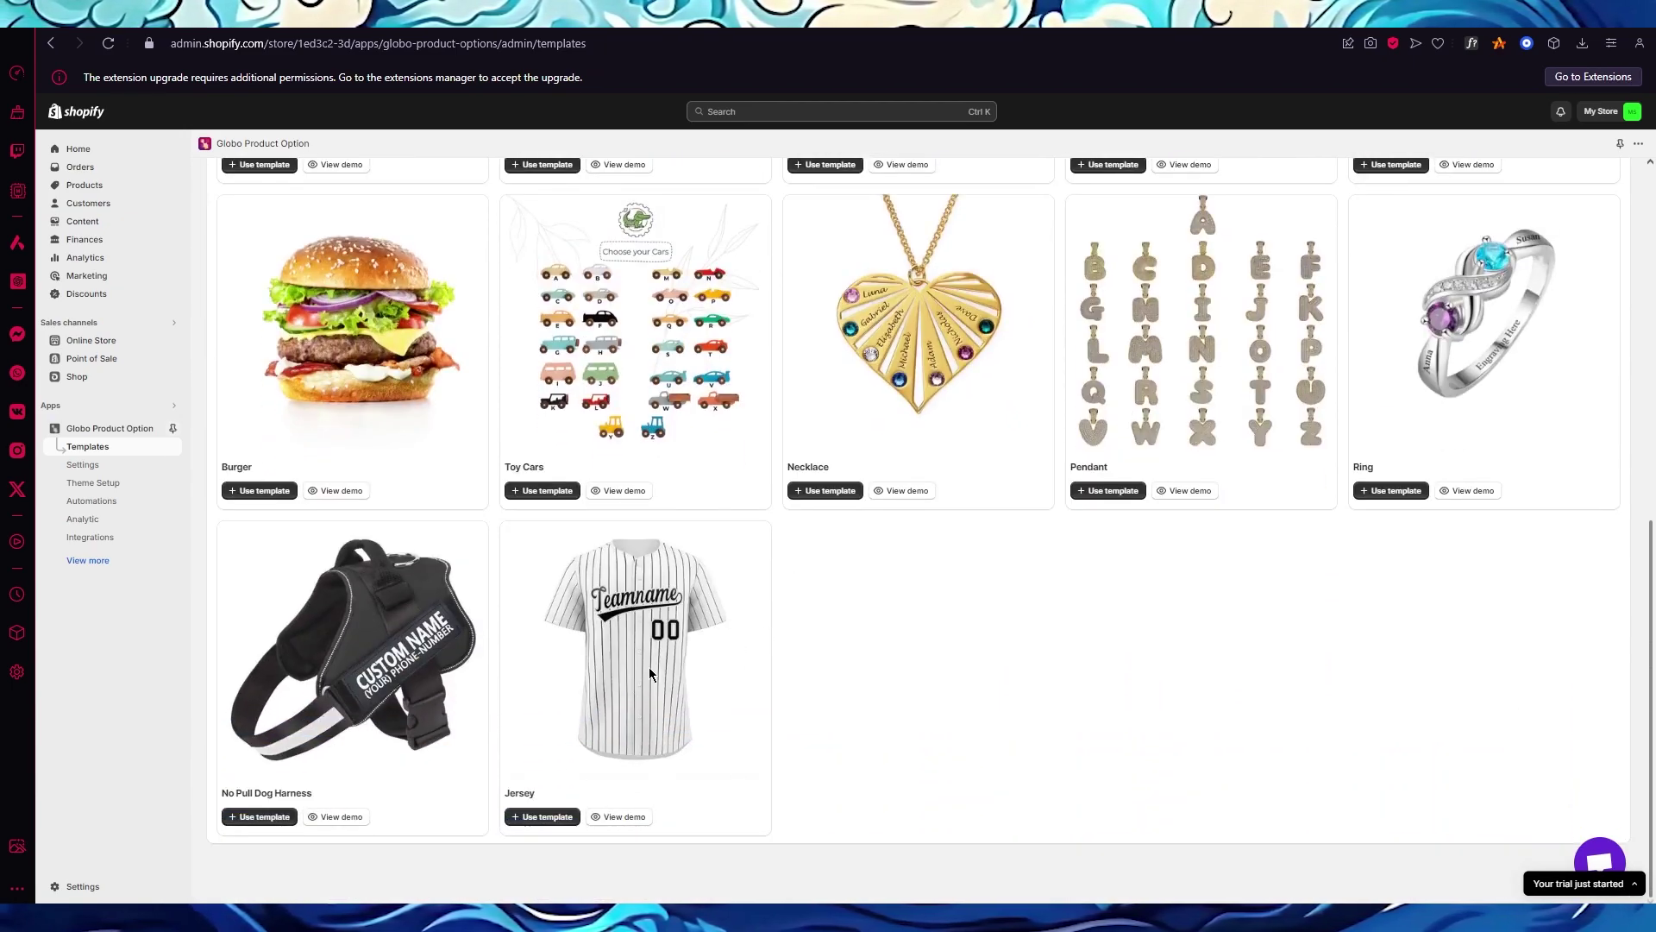
{"action": "scroll", "coordinate": [287, 435], "scroll_direction": "up", "scroll_amount": 4}
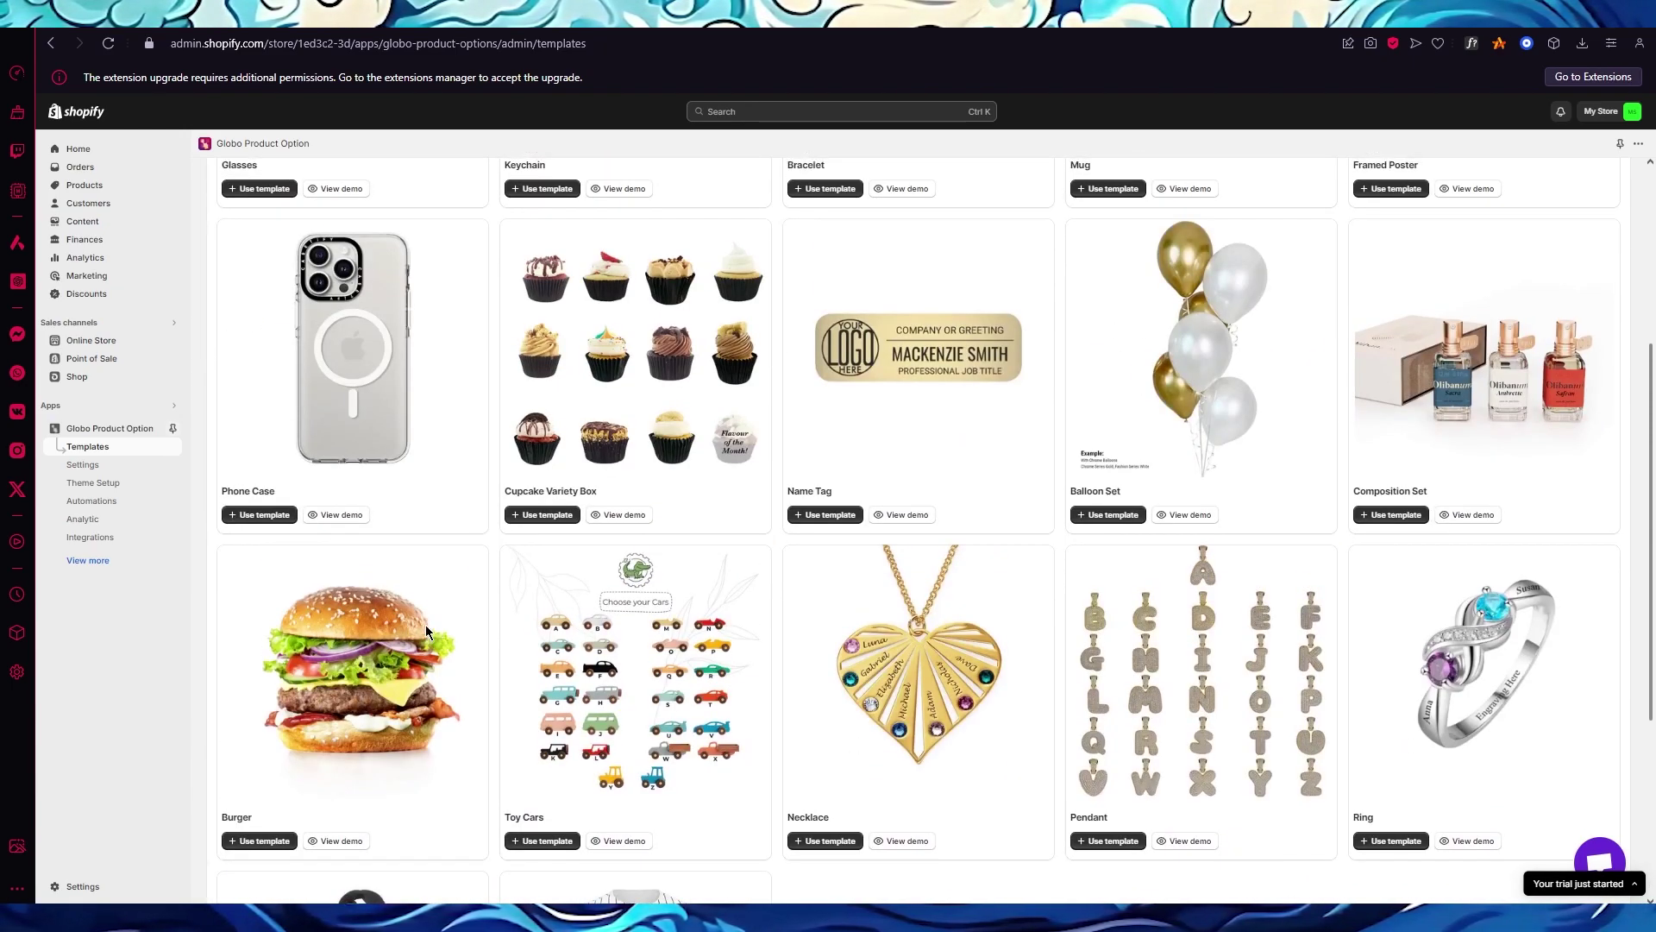
{"action": "scroll", "coordinate": [427, 624], "scroll_direction": "up", "scroll_amount": 2}
{"action": "scroll", "coordinate": [338, 535], "scroll_direction": "up", "scroll_amount": 2}
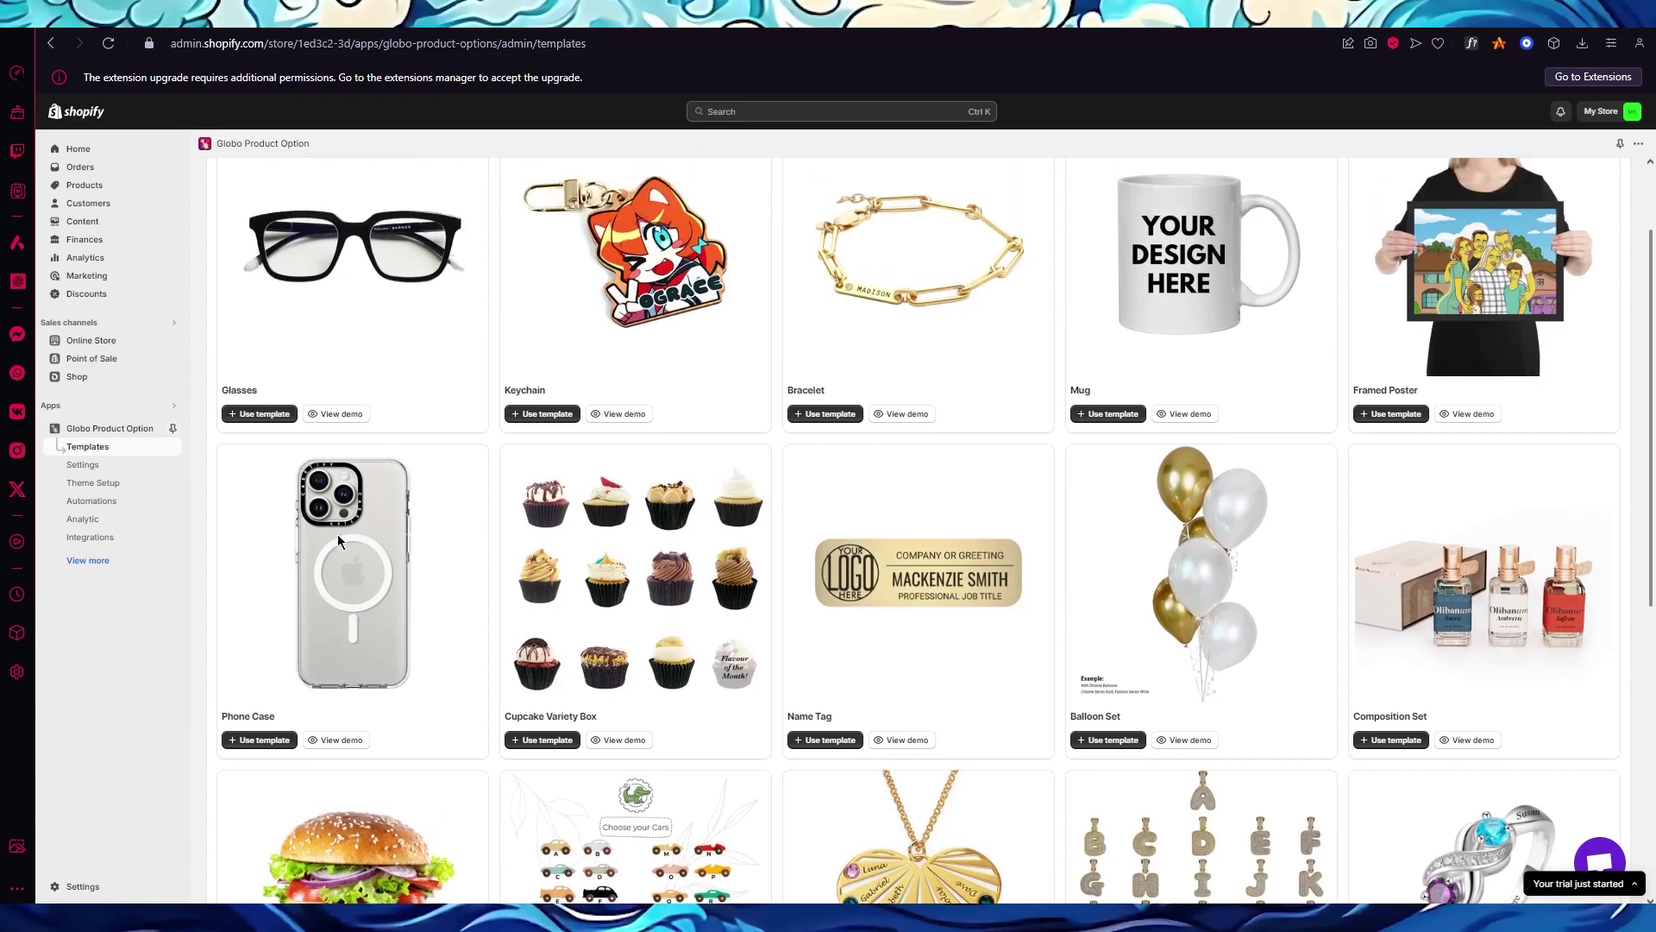
{"action": "scroll", "coordinate": [388, 470], "scroll_direction": "down", "scroll_amount": 3}
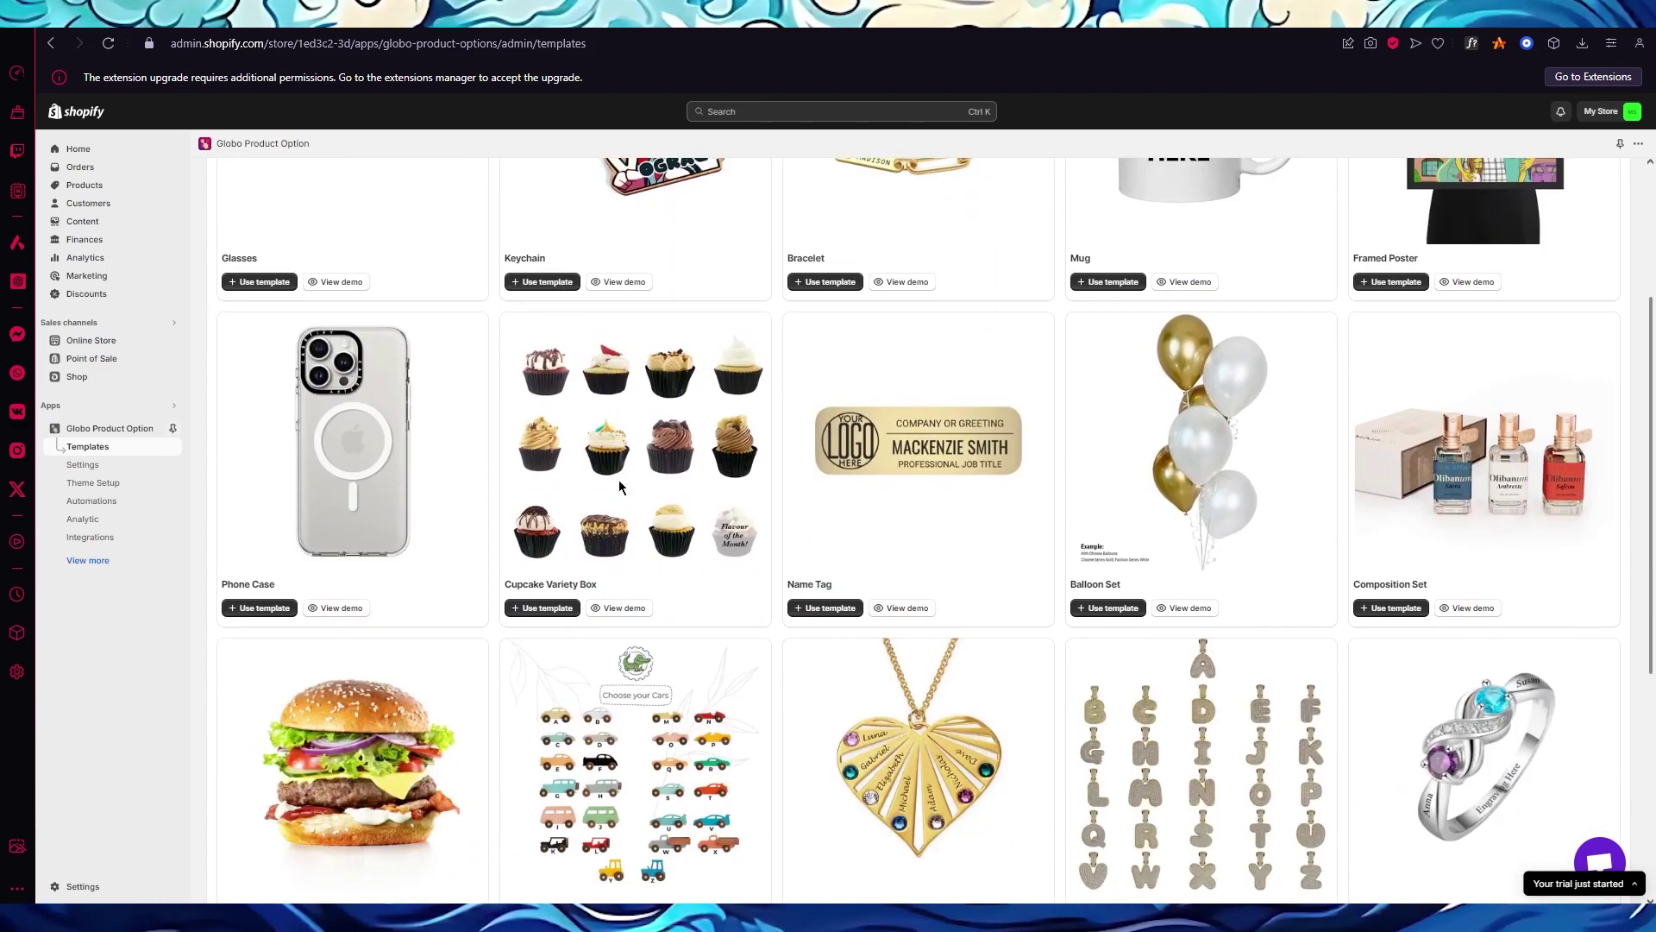
{"action": "scroll", "coordinate": [618, 480], "scroll_direction": "up", "scroll_amount": 3}
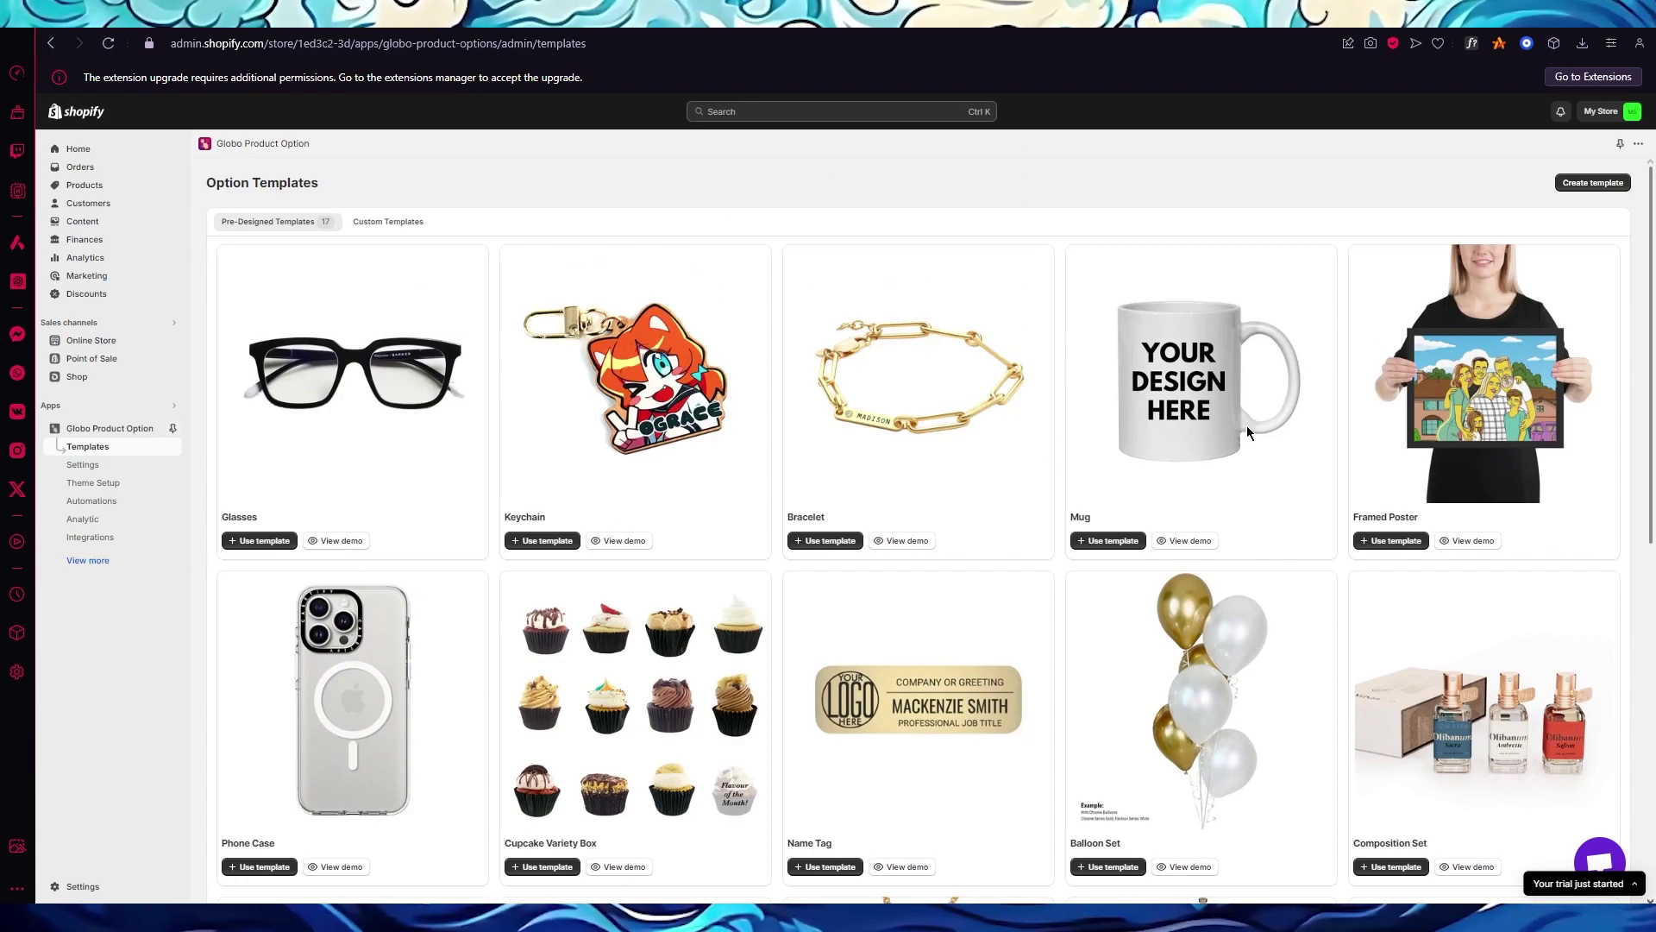
Start a new option set from the Mug template and review the element types that can be added
{"action": "left_click", "coordinate": [1110, 542]}
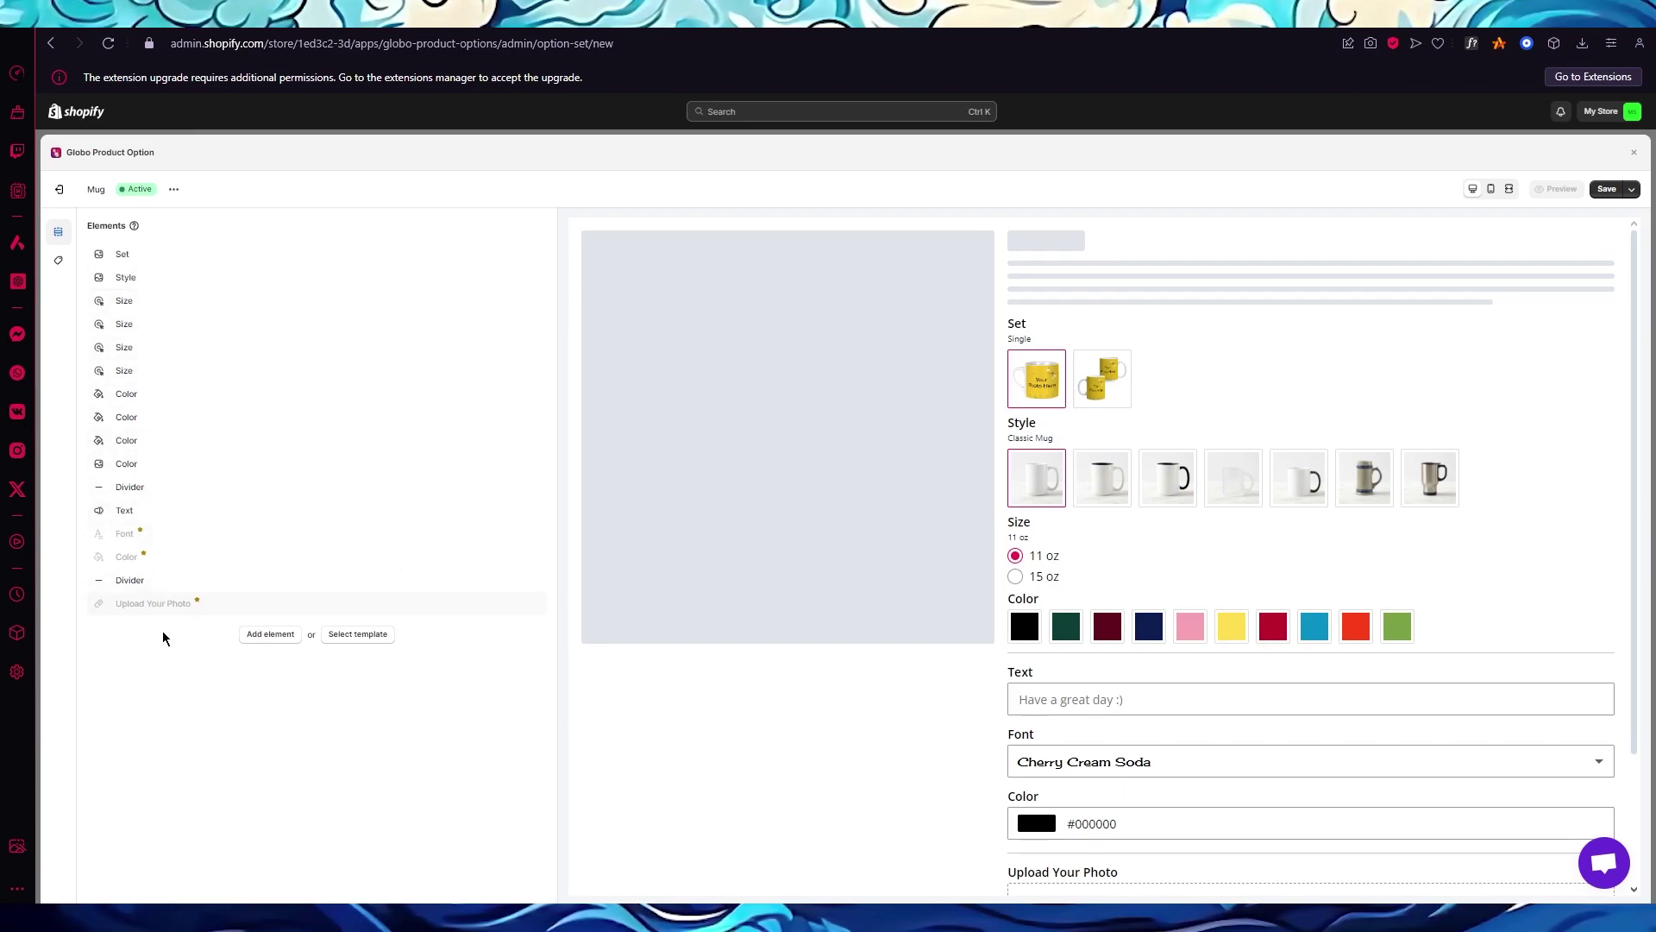
{"action": "left_click", "coordinate": [258, 636]}
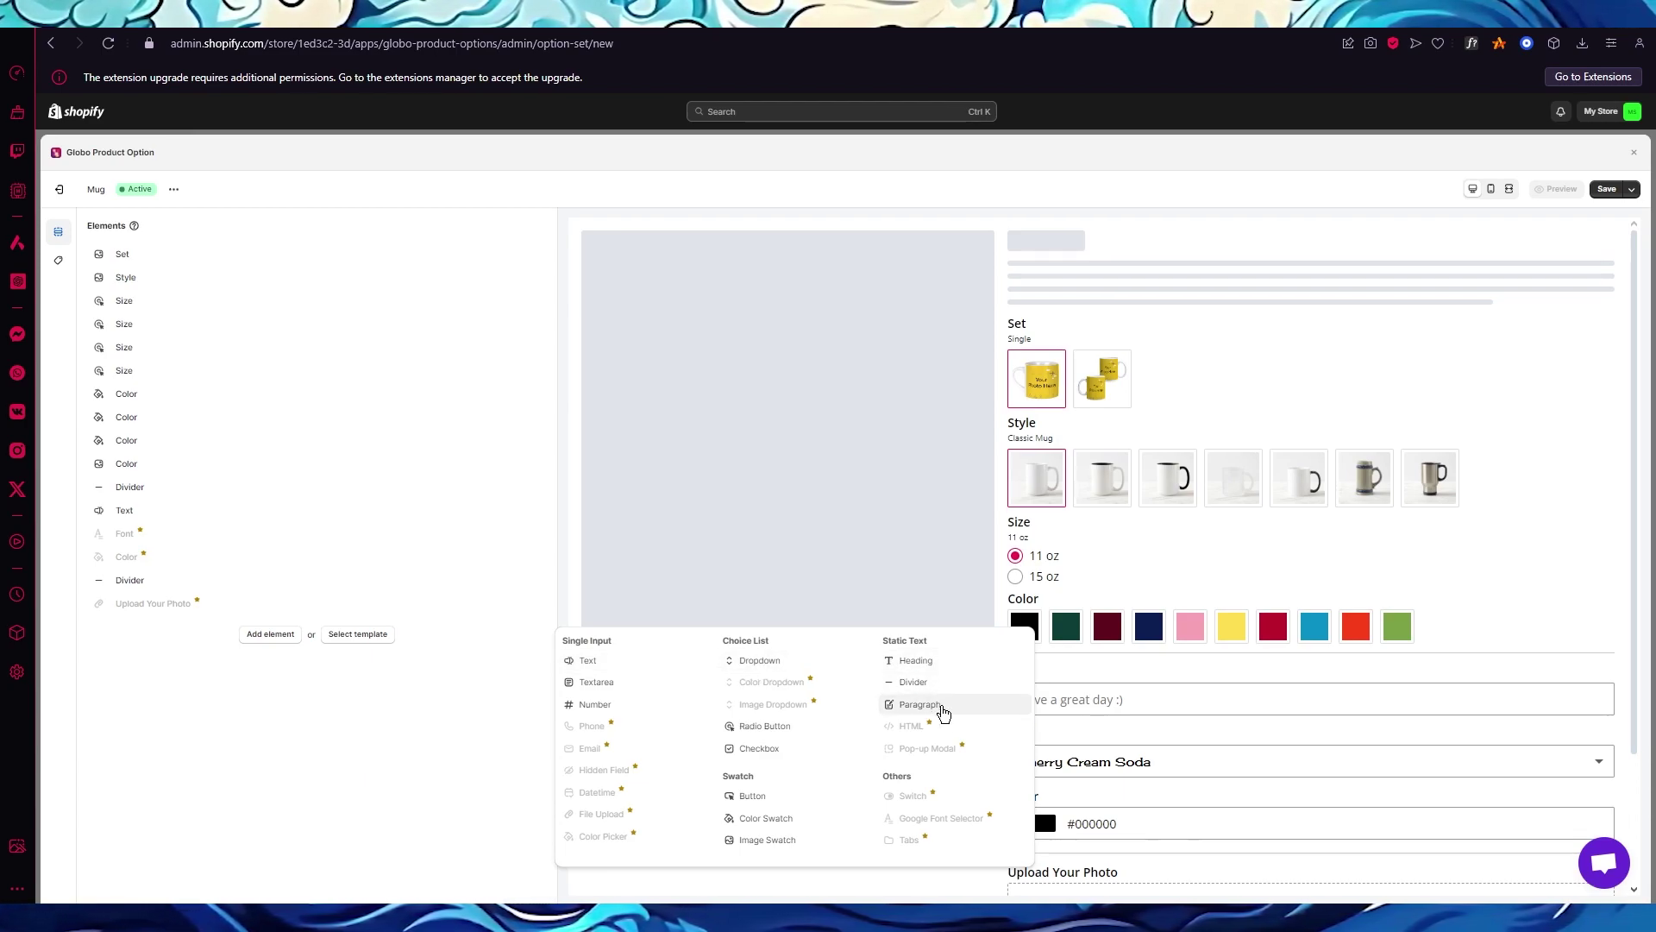
{"action": "left_click", "coordinate": [437, 716]}
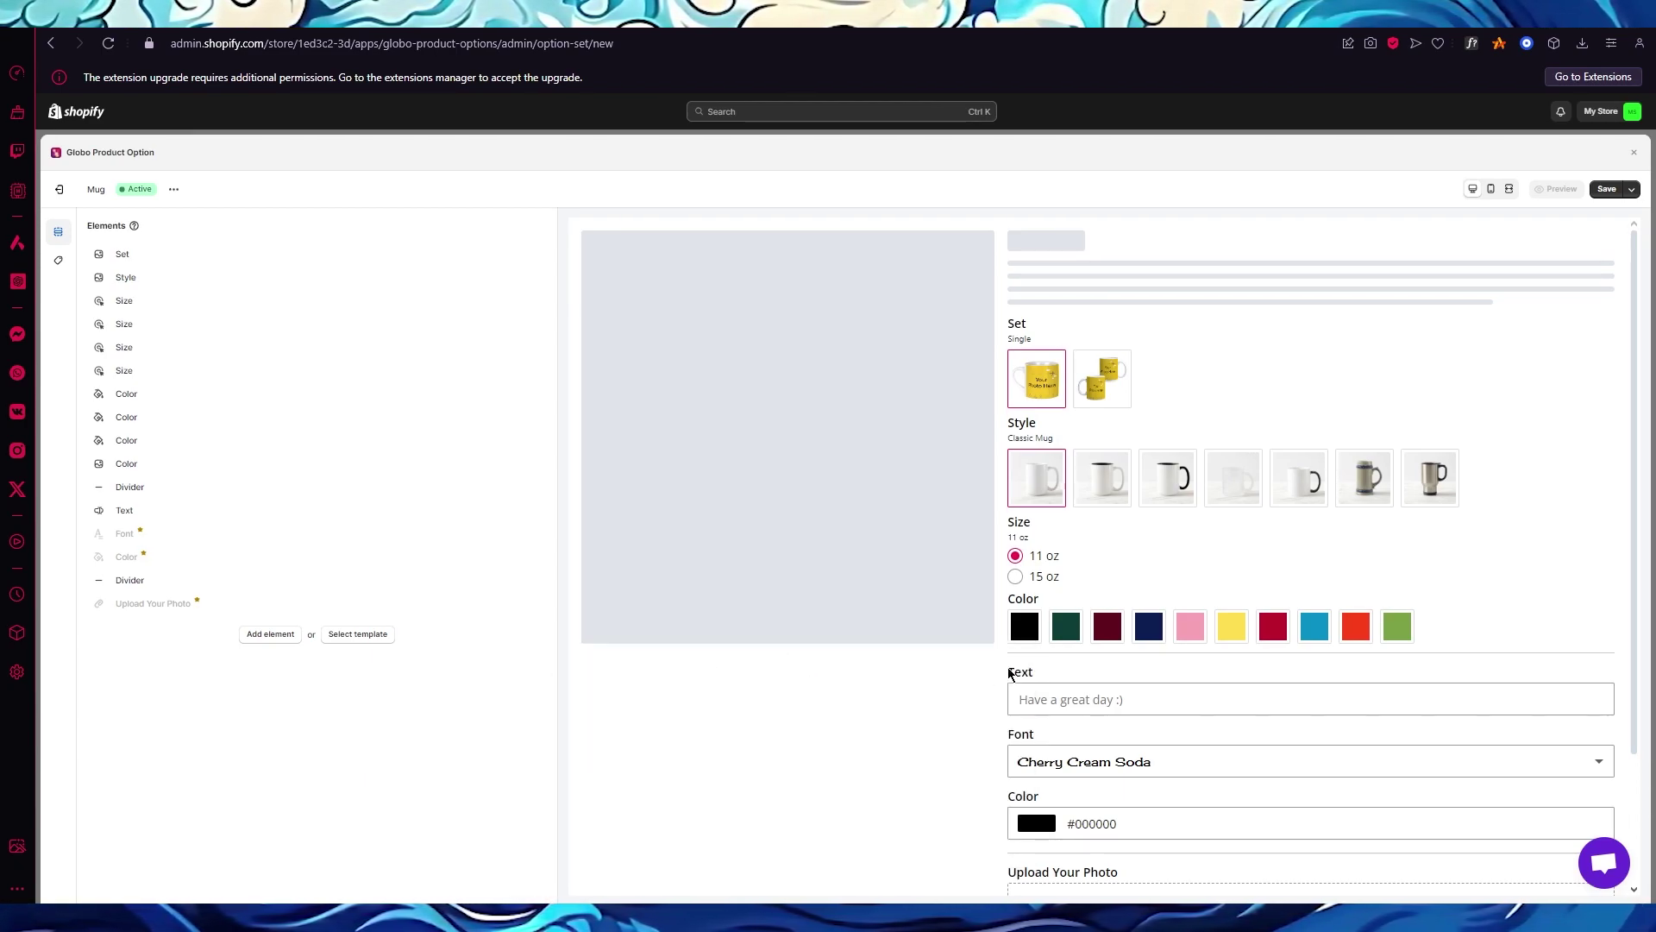
{"action": "scroll", "coordinate": [1252, 510], "scroll_direction": "down", "scroll_amount": 2}
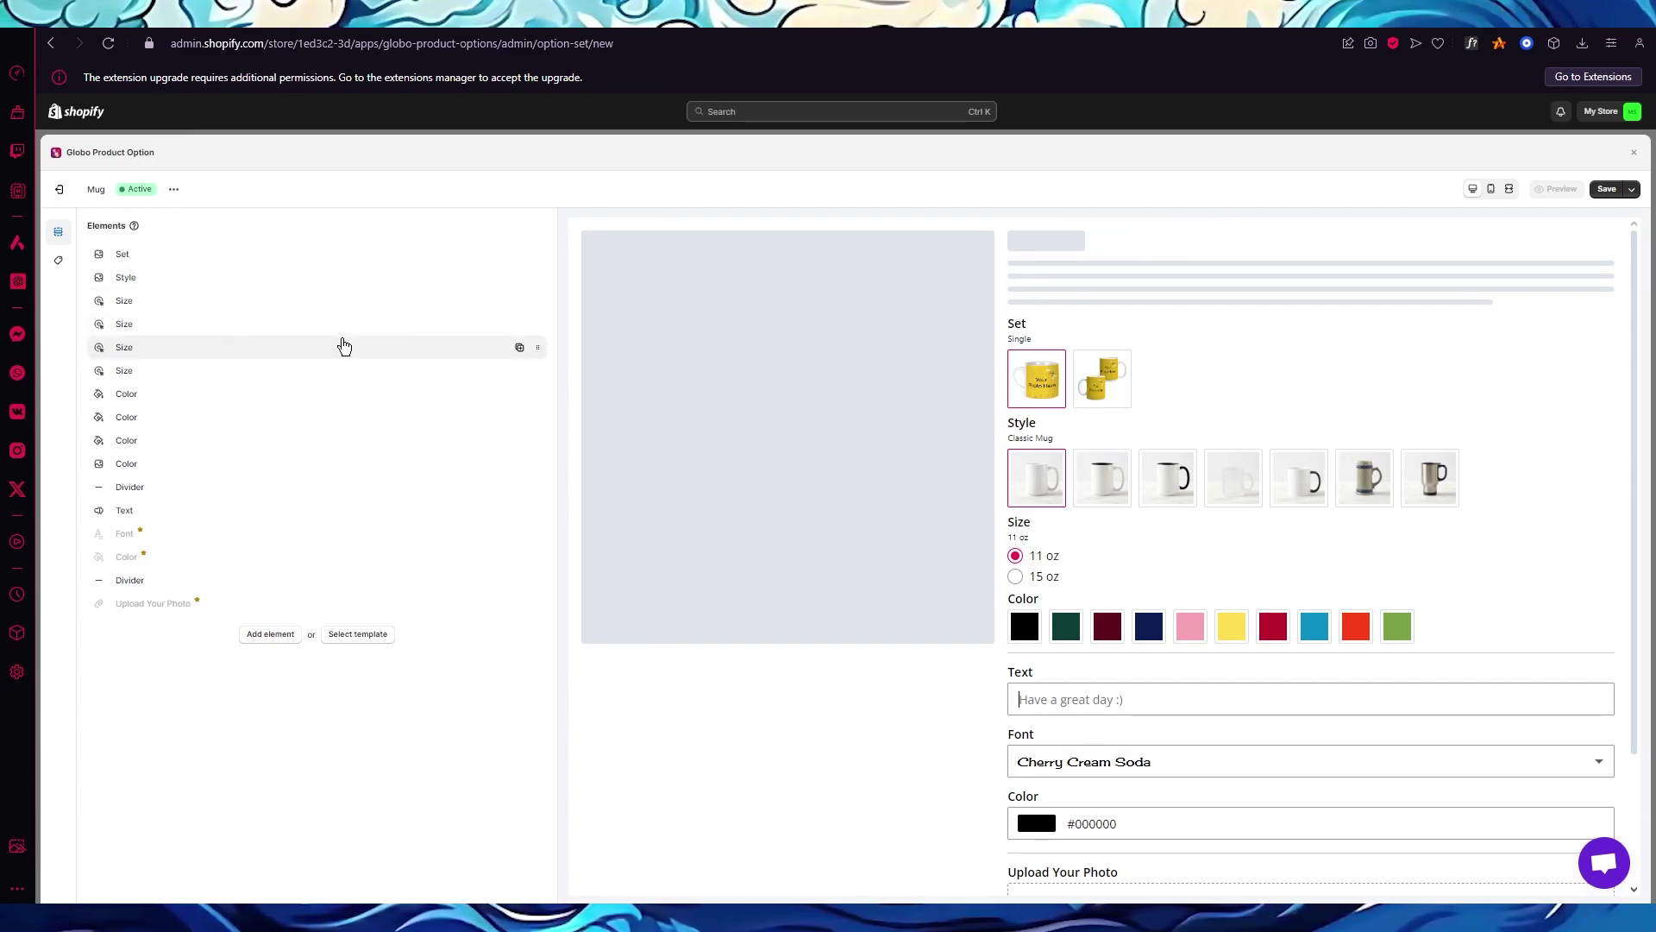
Delete the Stein value from the Style element and return to the elements list
{"action": "left_click", "coordinate": [184, 285]}
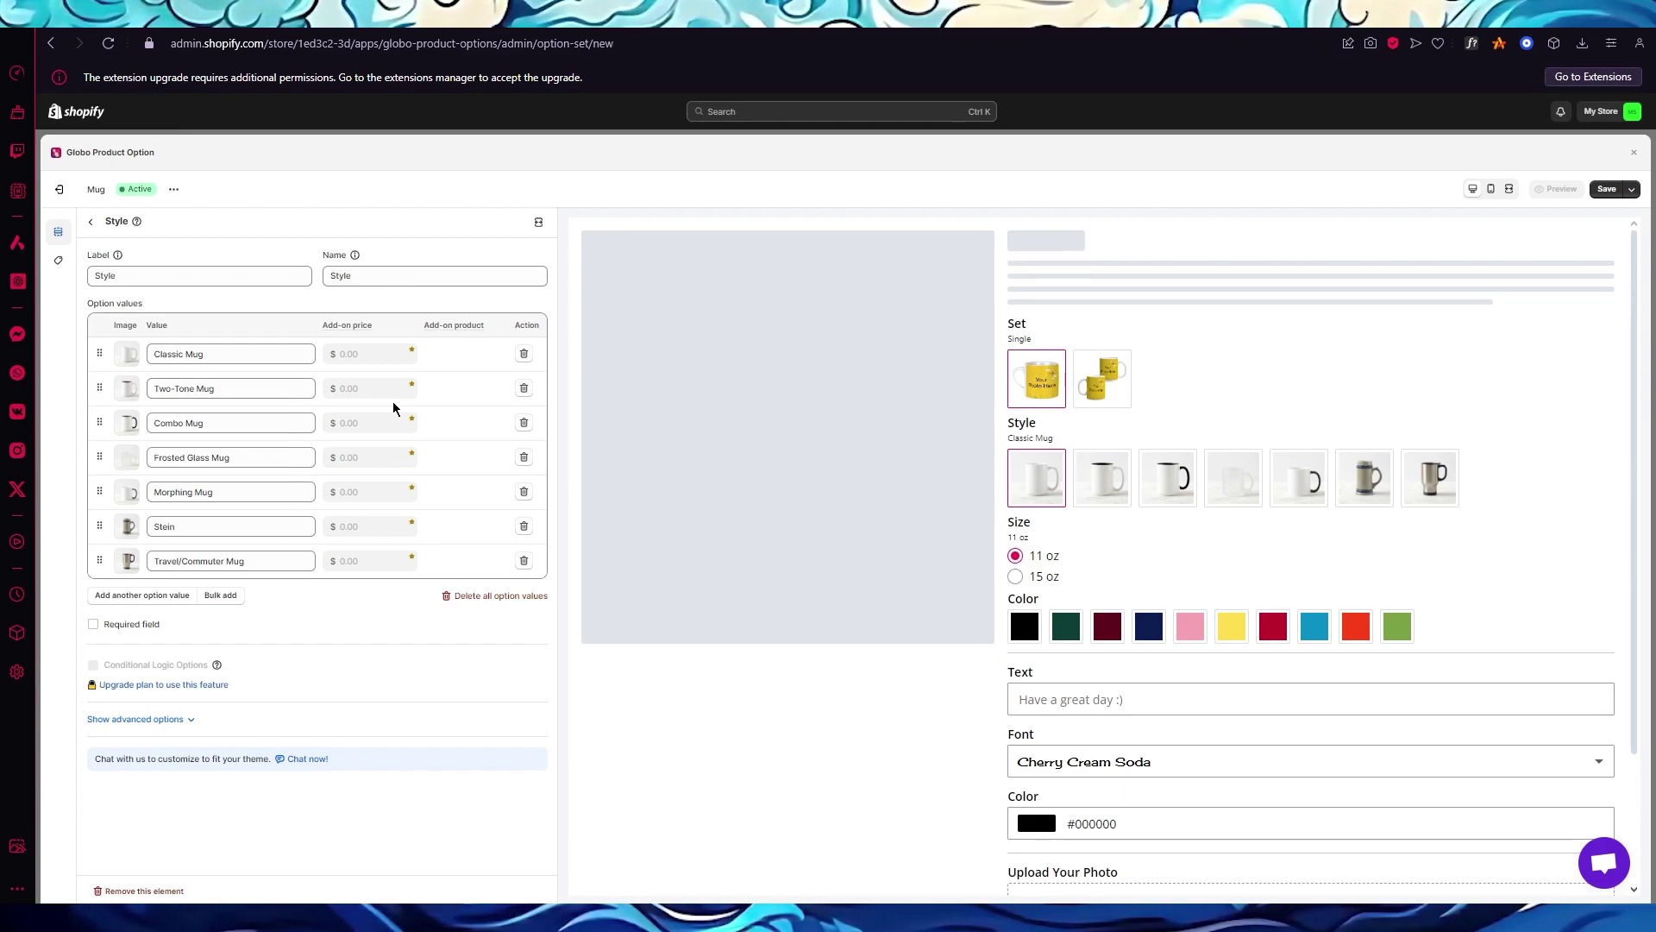
{"action": "left_click", "coordinate": [523, 527]}
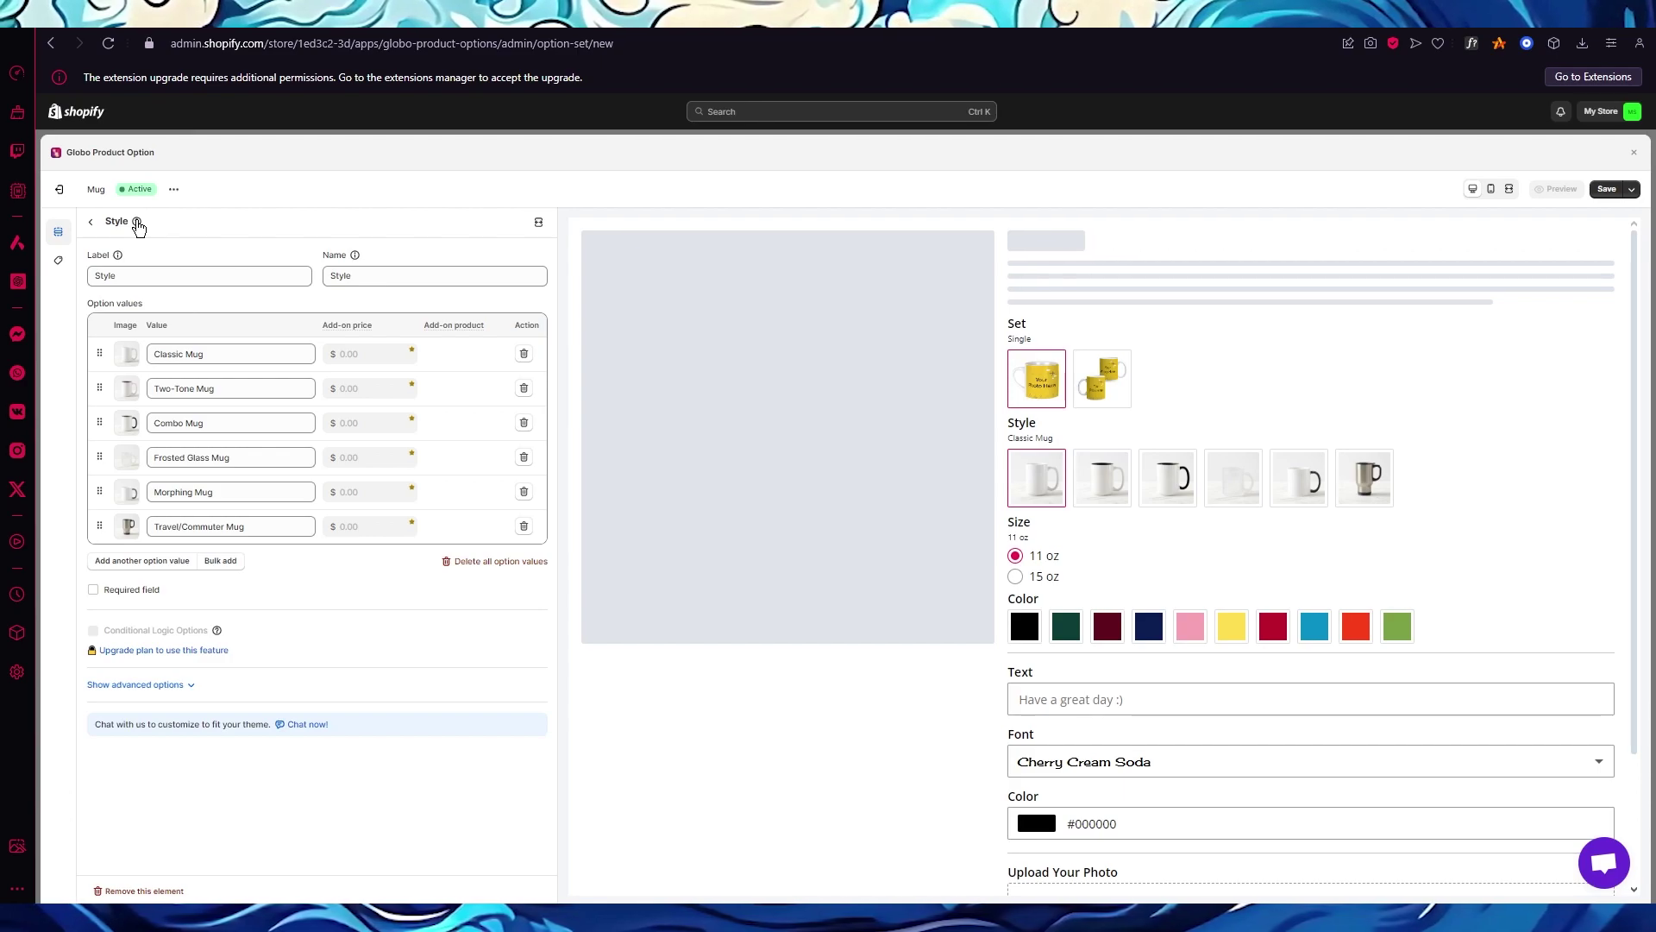
{"action": "left_click", "coordinate": [93, 222]}
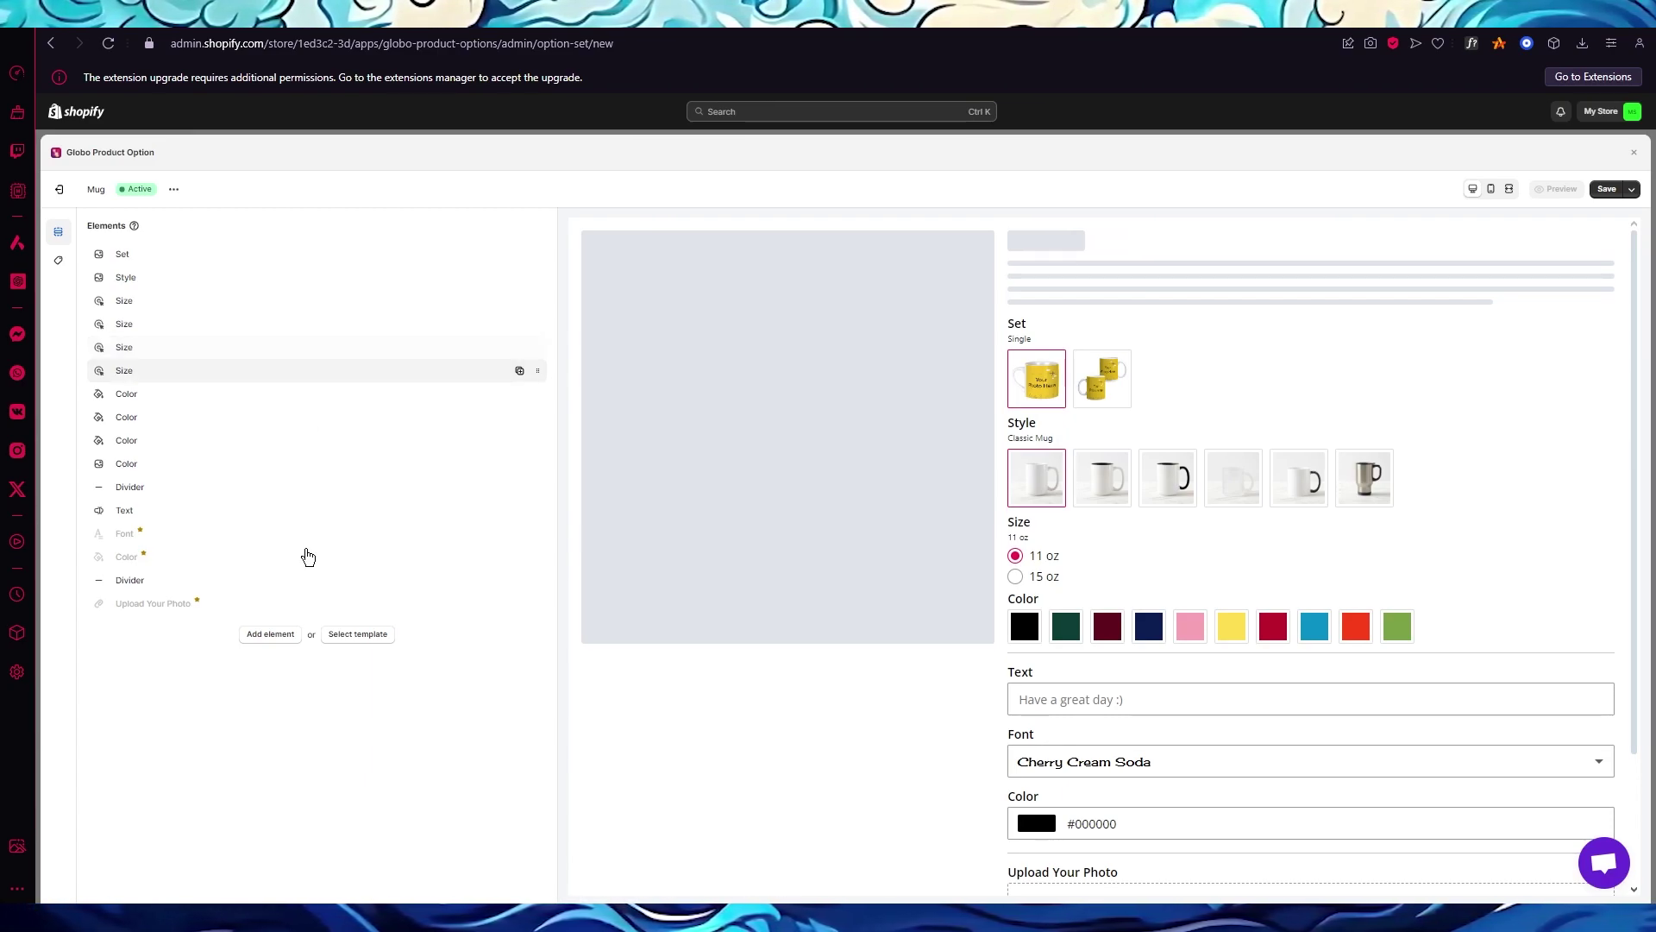
Add a Text element to the Mug option set and move it between the third and fourth Size elements
{"action": "left_click", "coordinate": [271, 635]}
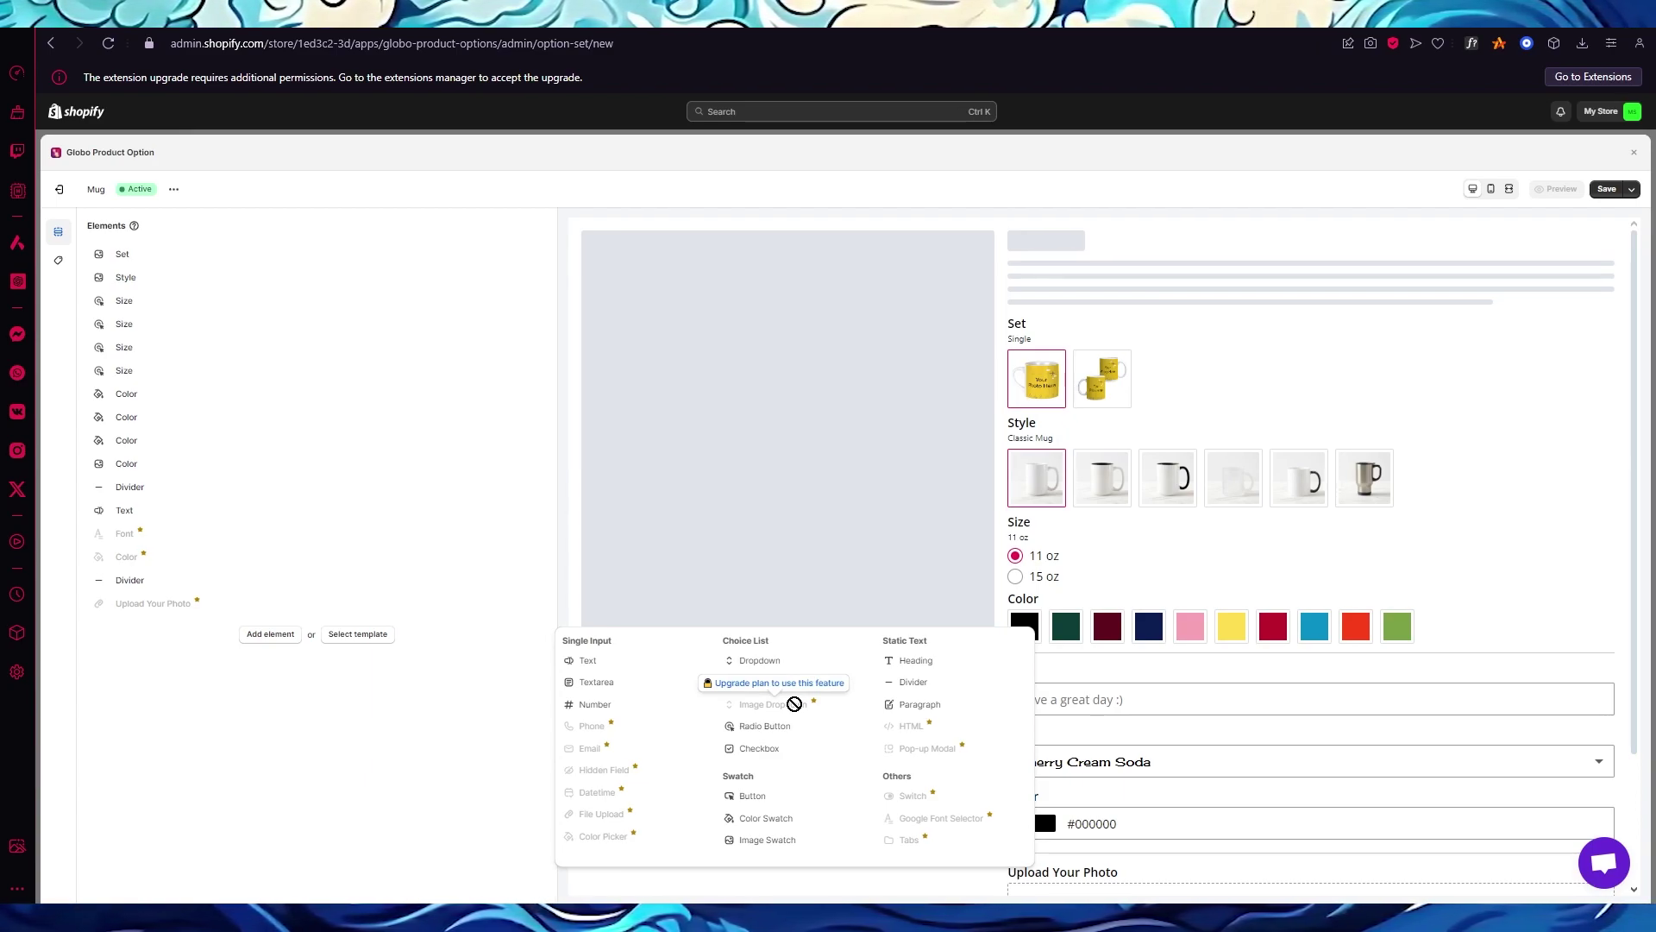
{"action": "left_click", "coordinate": [571, 661]}
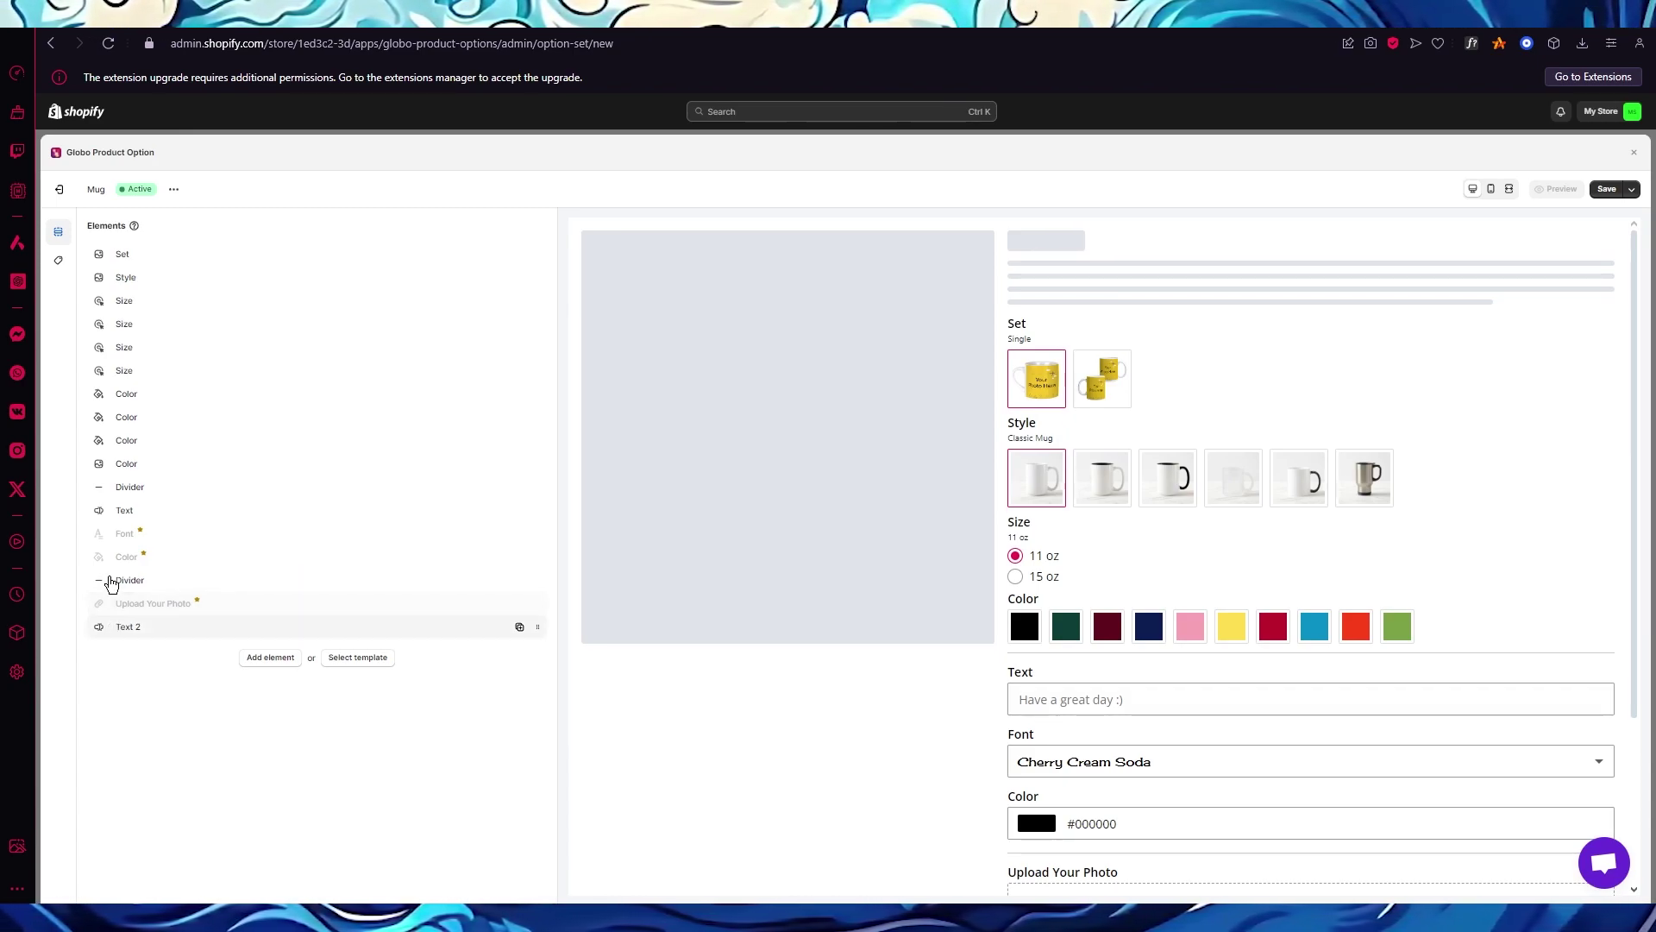
{"action": "left_click_drag", "start_coordinate": [111, 584], "coordinate": [110, 492]}
{"action": "left_click", "coordinate": [113, 669]}
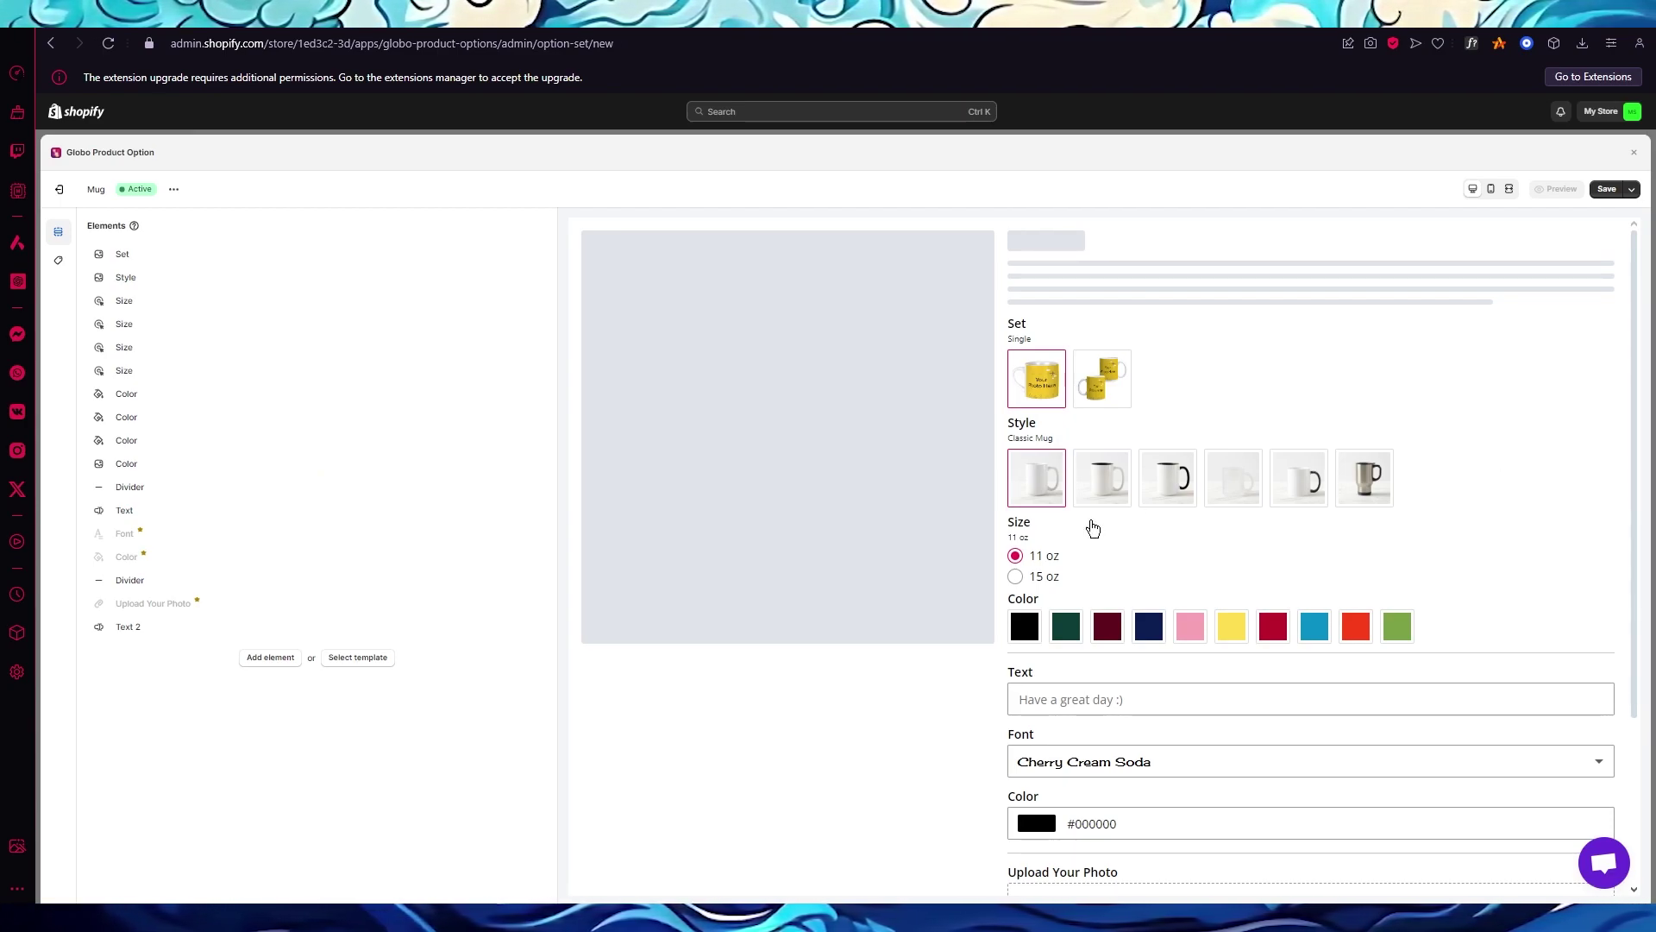
{"action": "mouse_move", "coordinate": [521, 632]}
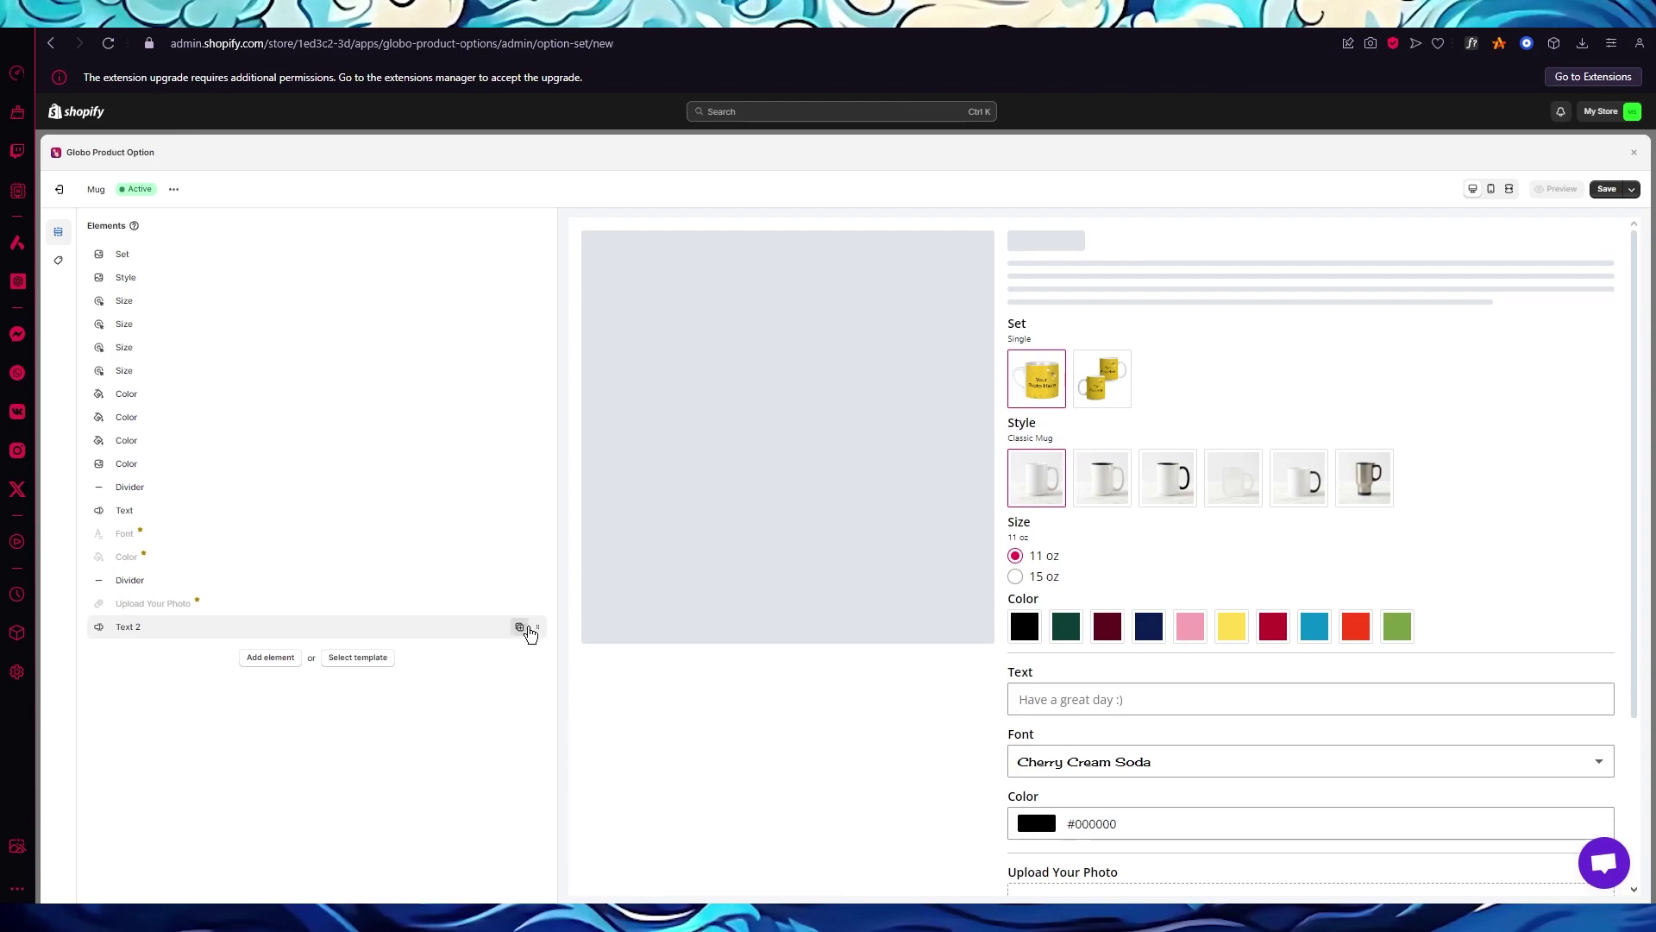
{"action": "left_click_drag", "start_coordinate": [537, 627], "coordinate": [529, 372]}
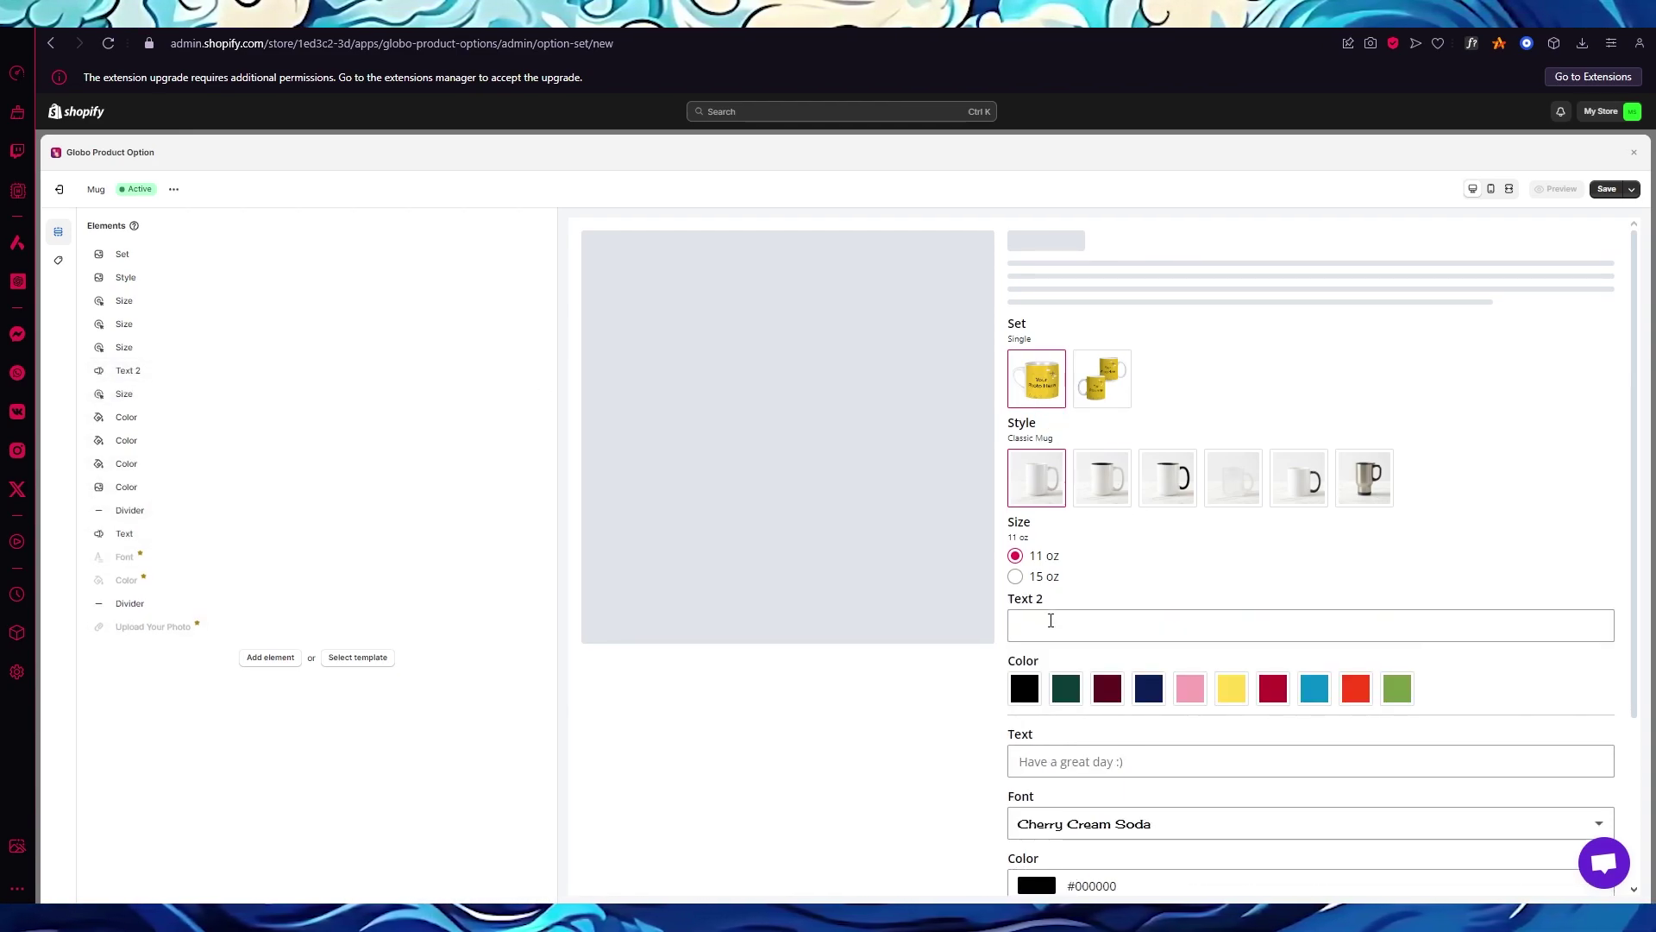
{"action": "left_click", "coordinate": [1156, 614]}
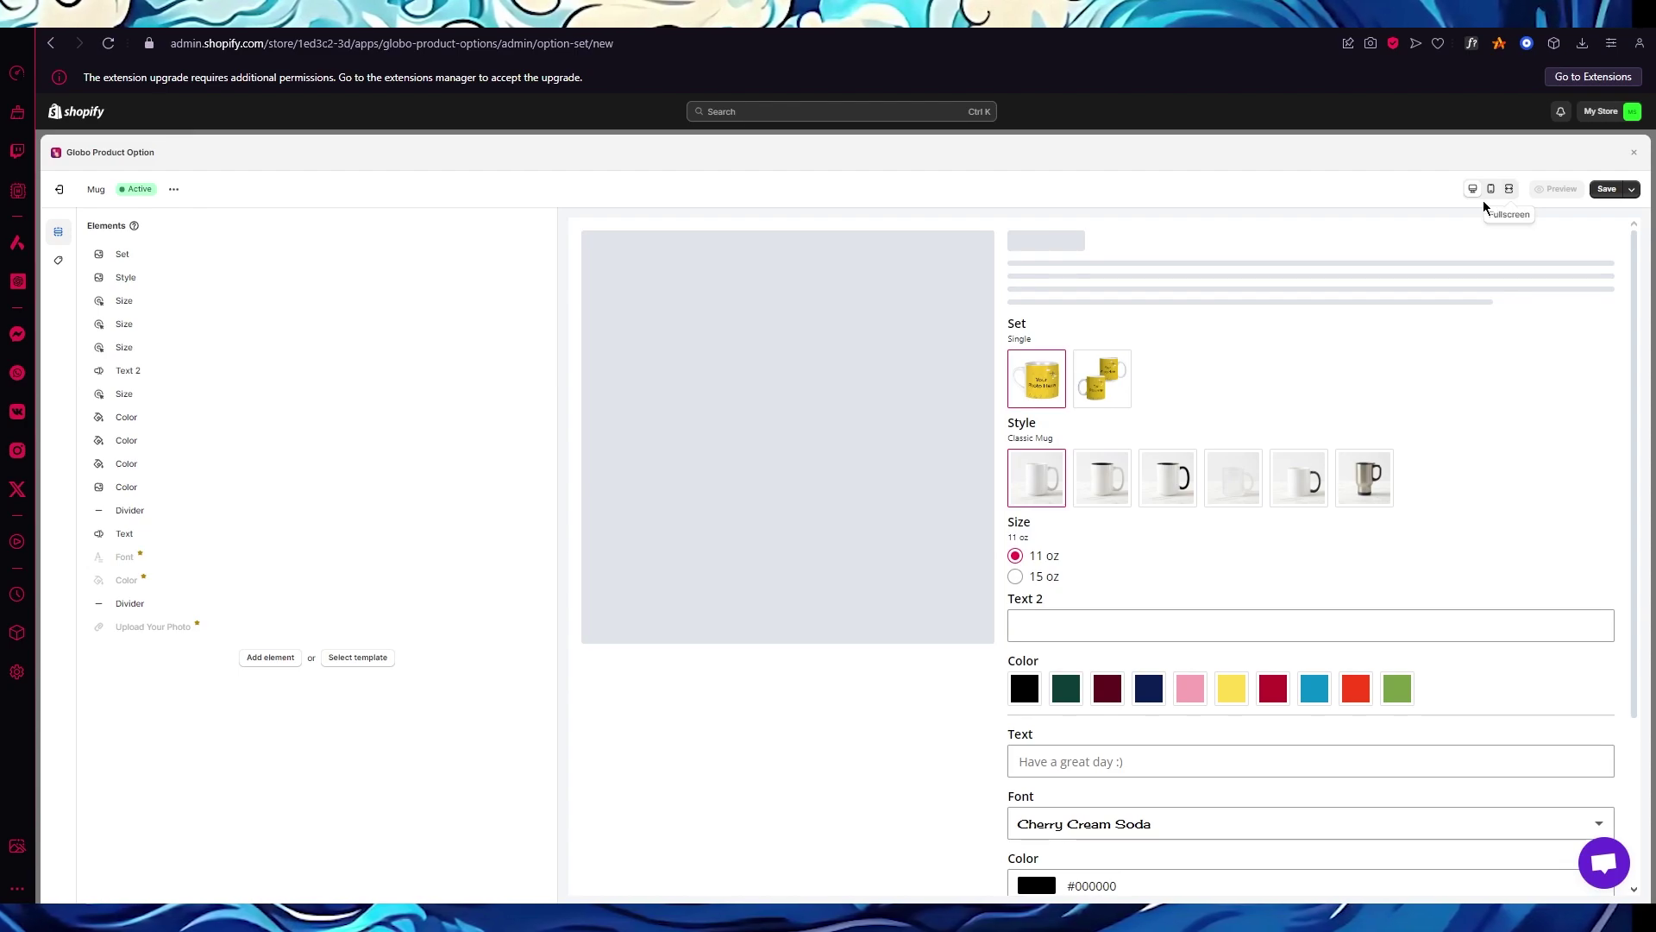
Enable manual product selection for the option set, check which products can be added, and try to save the set
{"action": "left_click", "coordinate": [58, 260]}
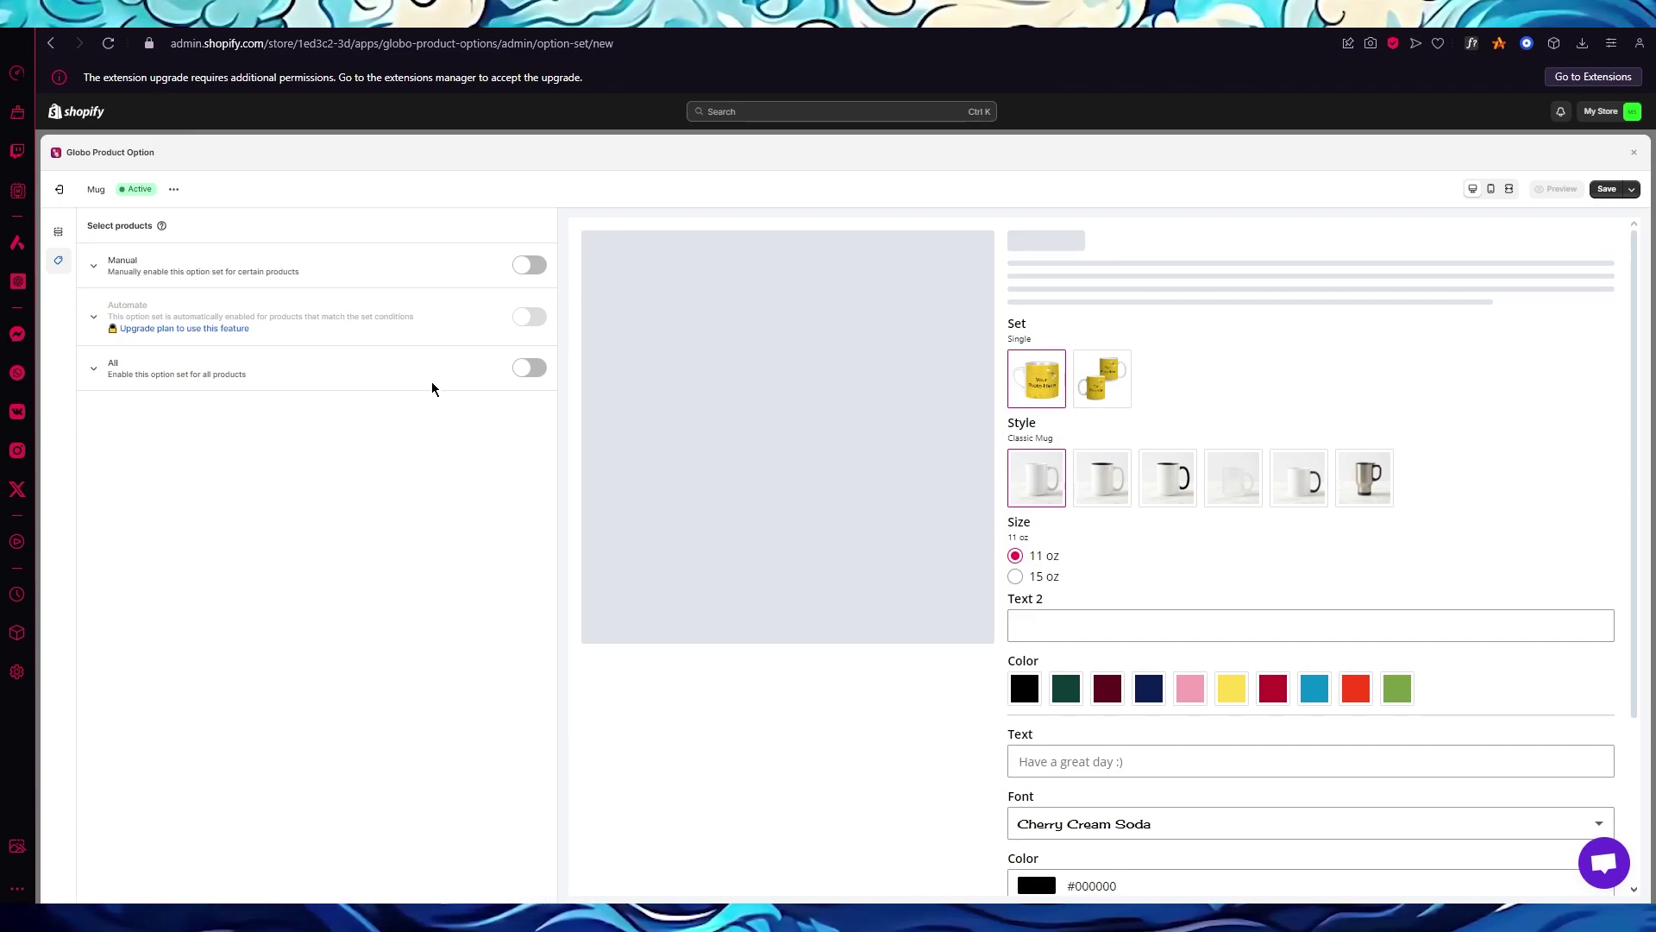
{"action": "left_click", "coordinate": [532, 265]}
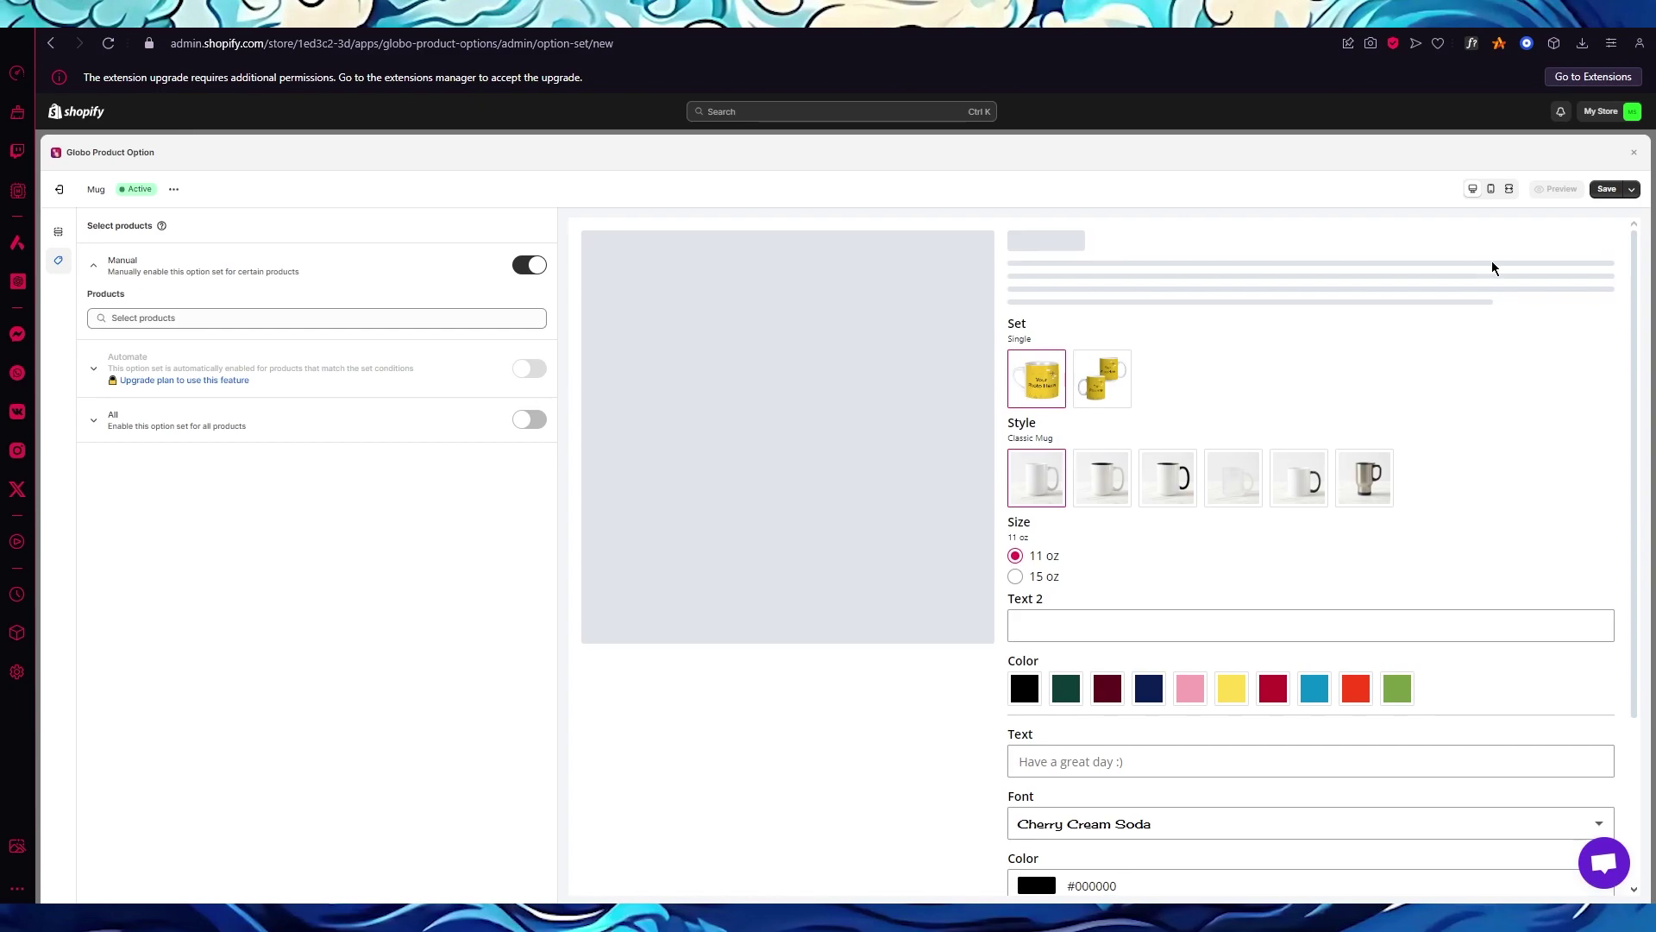
{"action": "left_click", "coordinate": [205, 316]}
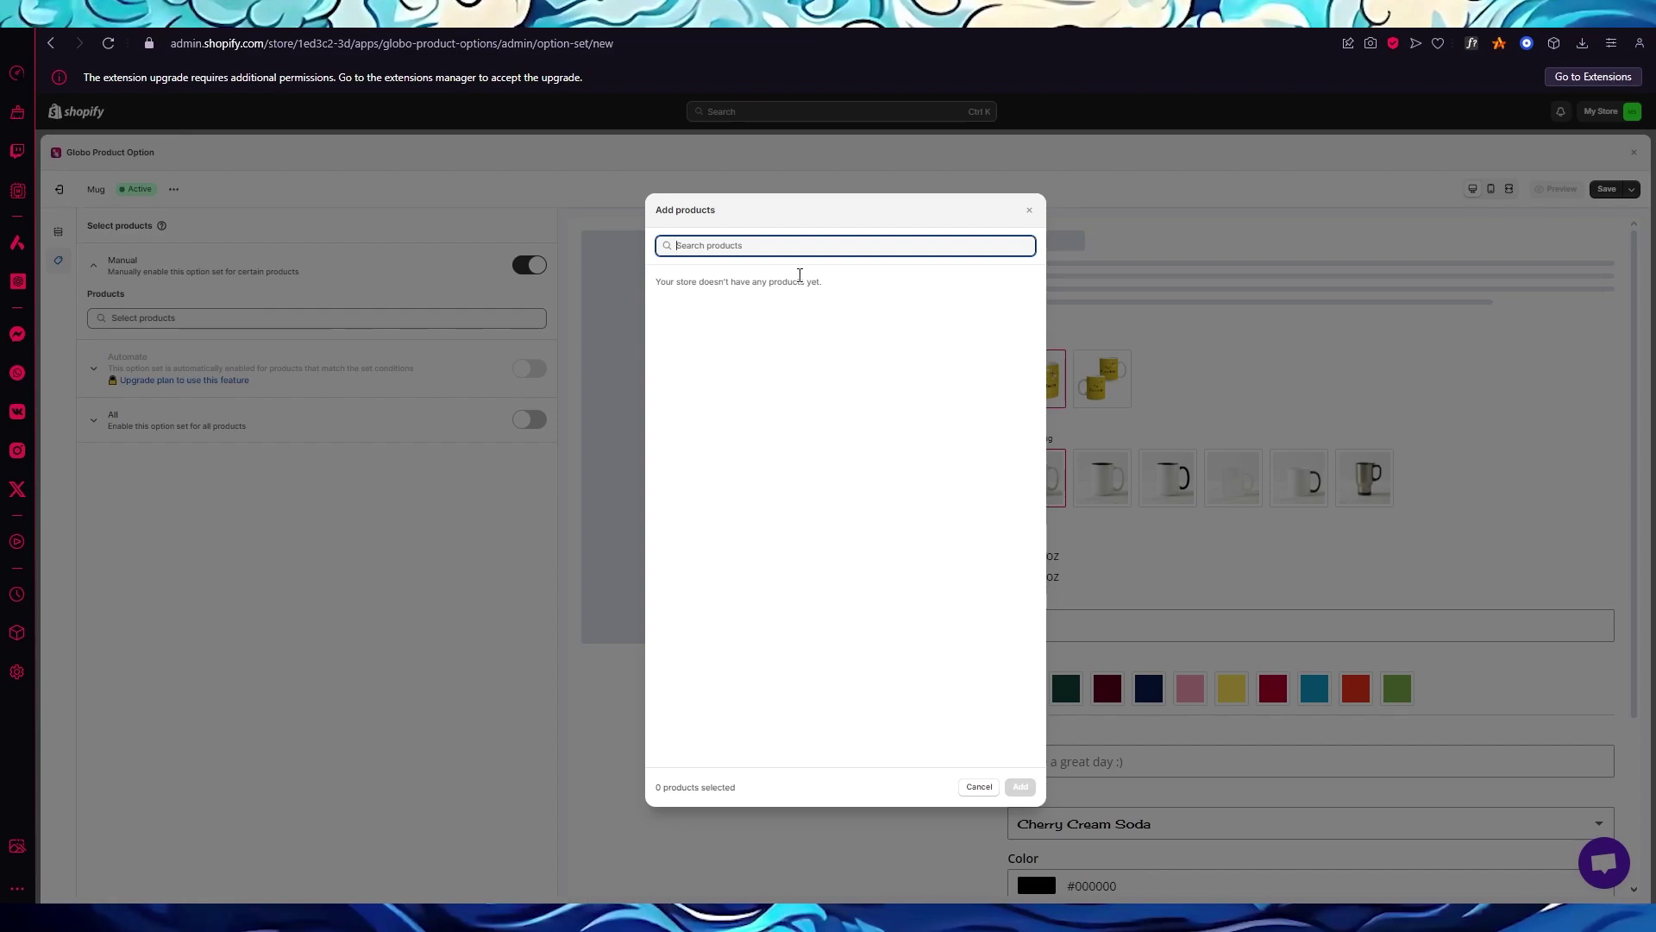
{"action": "left_click", "coordinate": [1029, 211]}
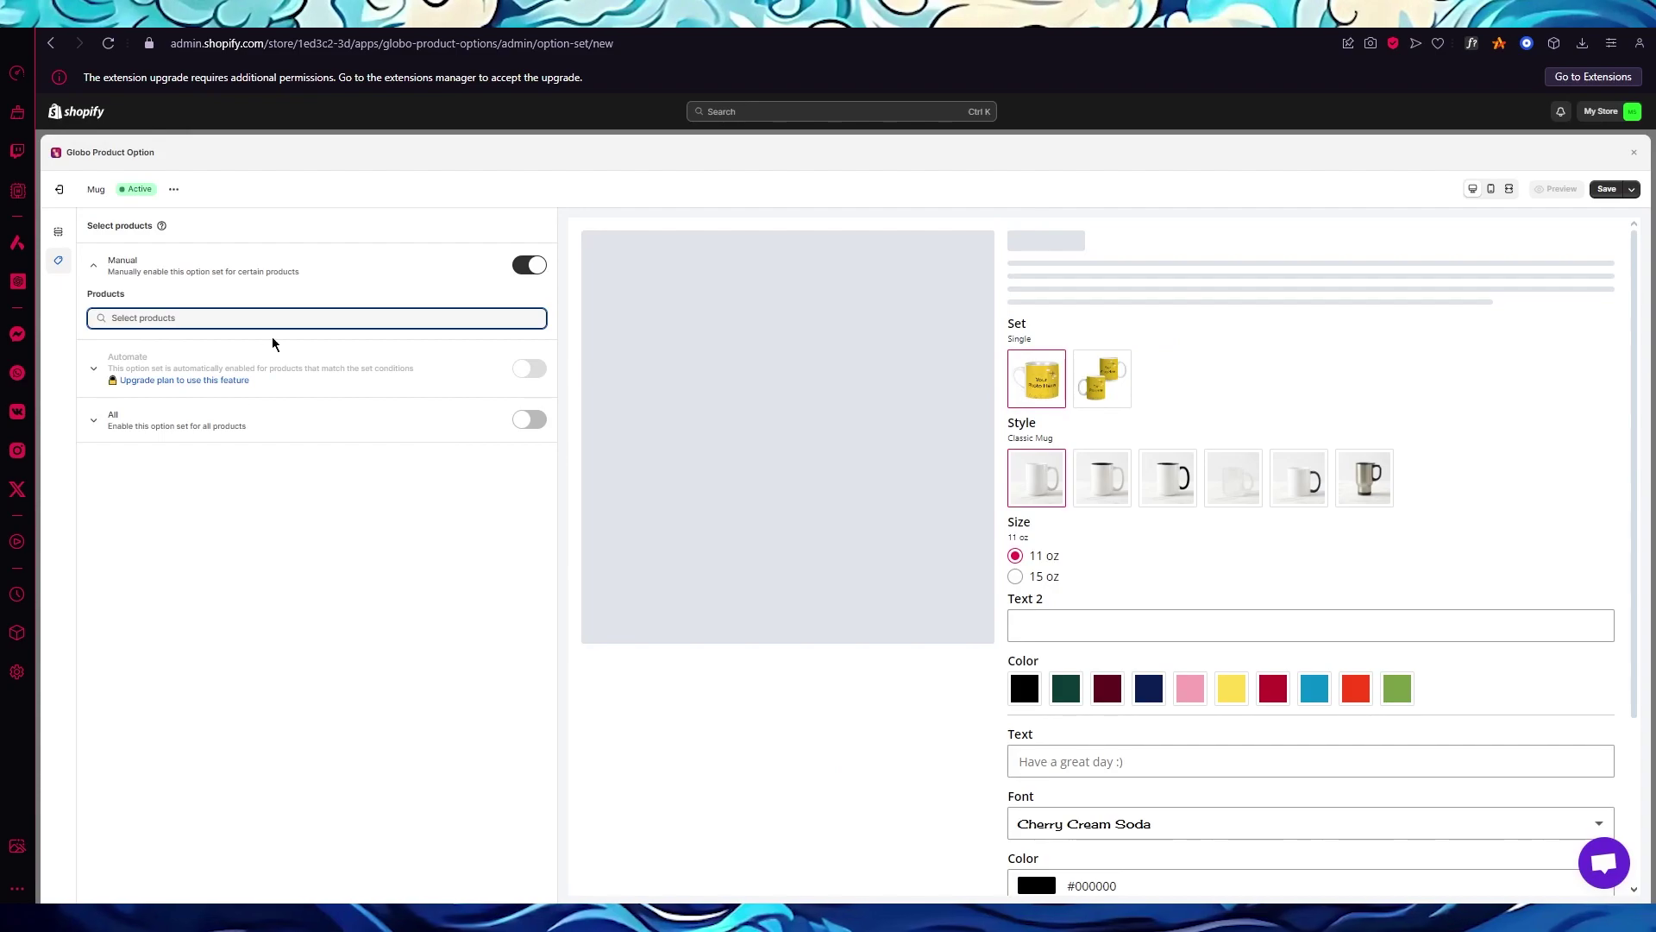
{"action": "left_click", "coordinate": [1608, 193]}
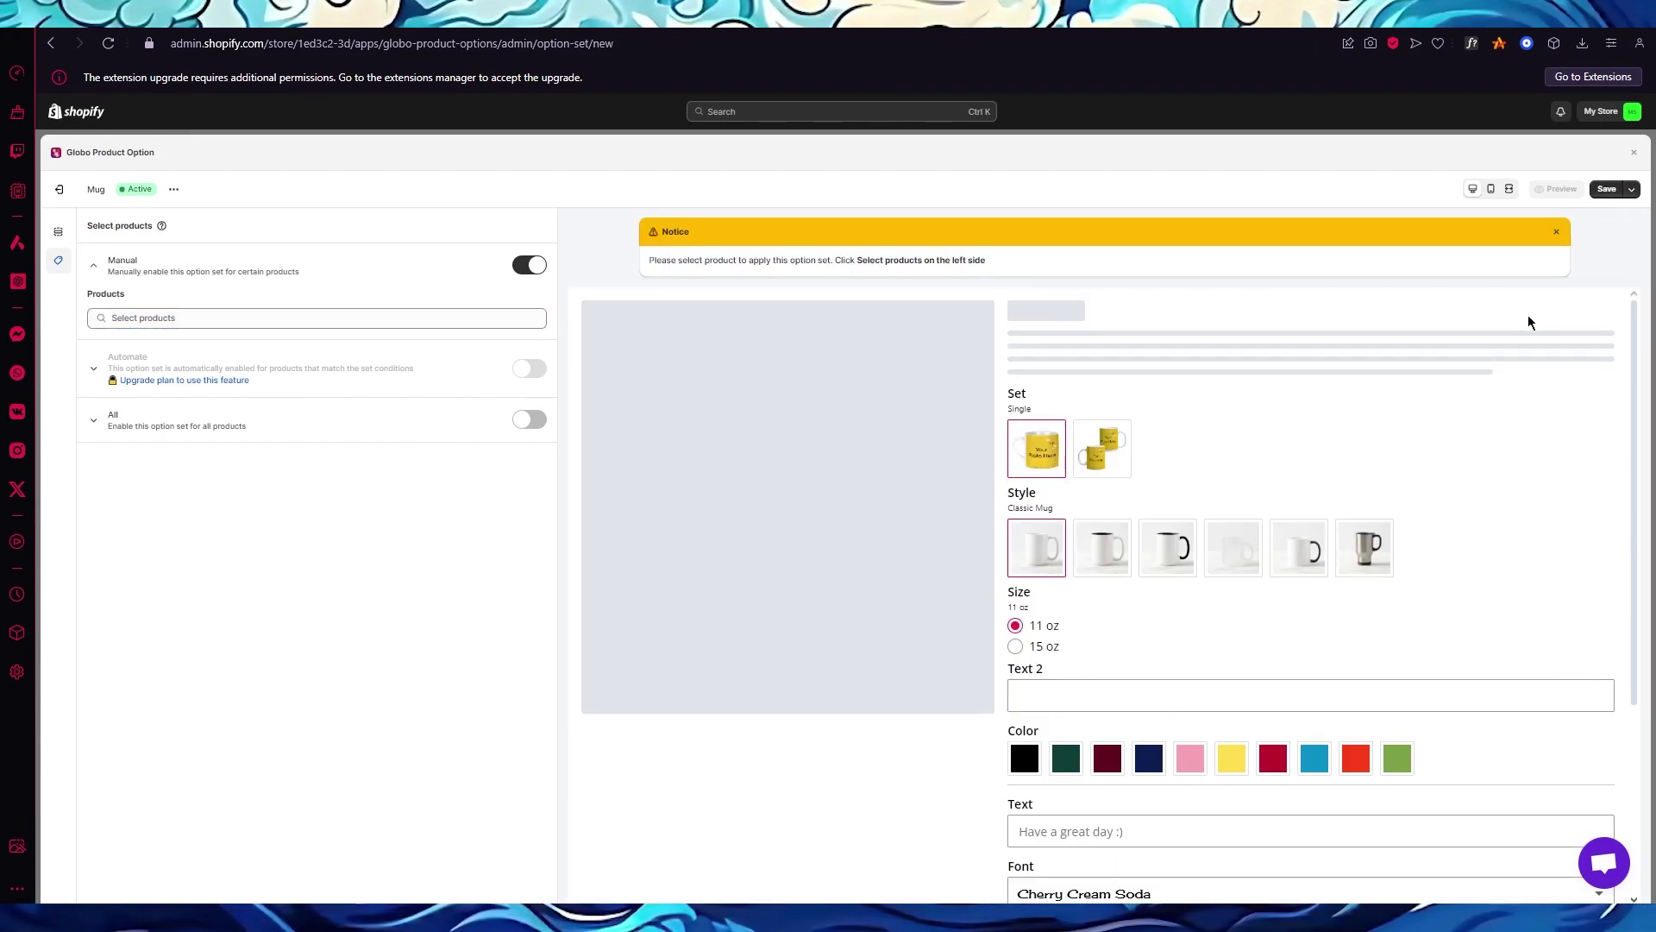
{"action": "left_click", "coordinate": [483, 324]}
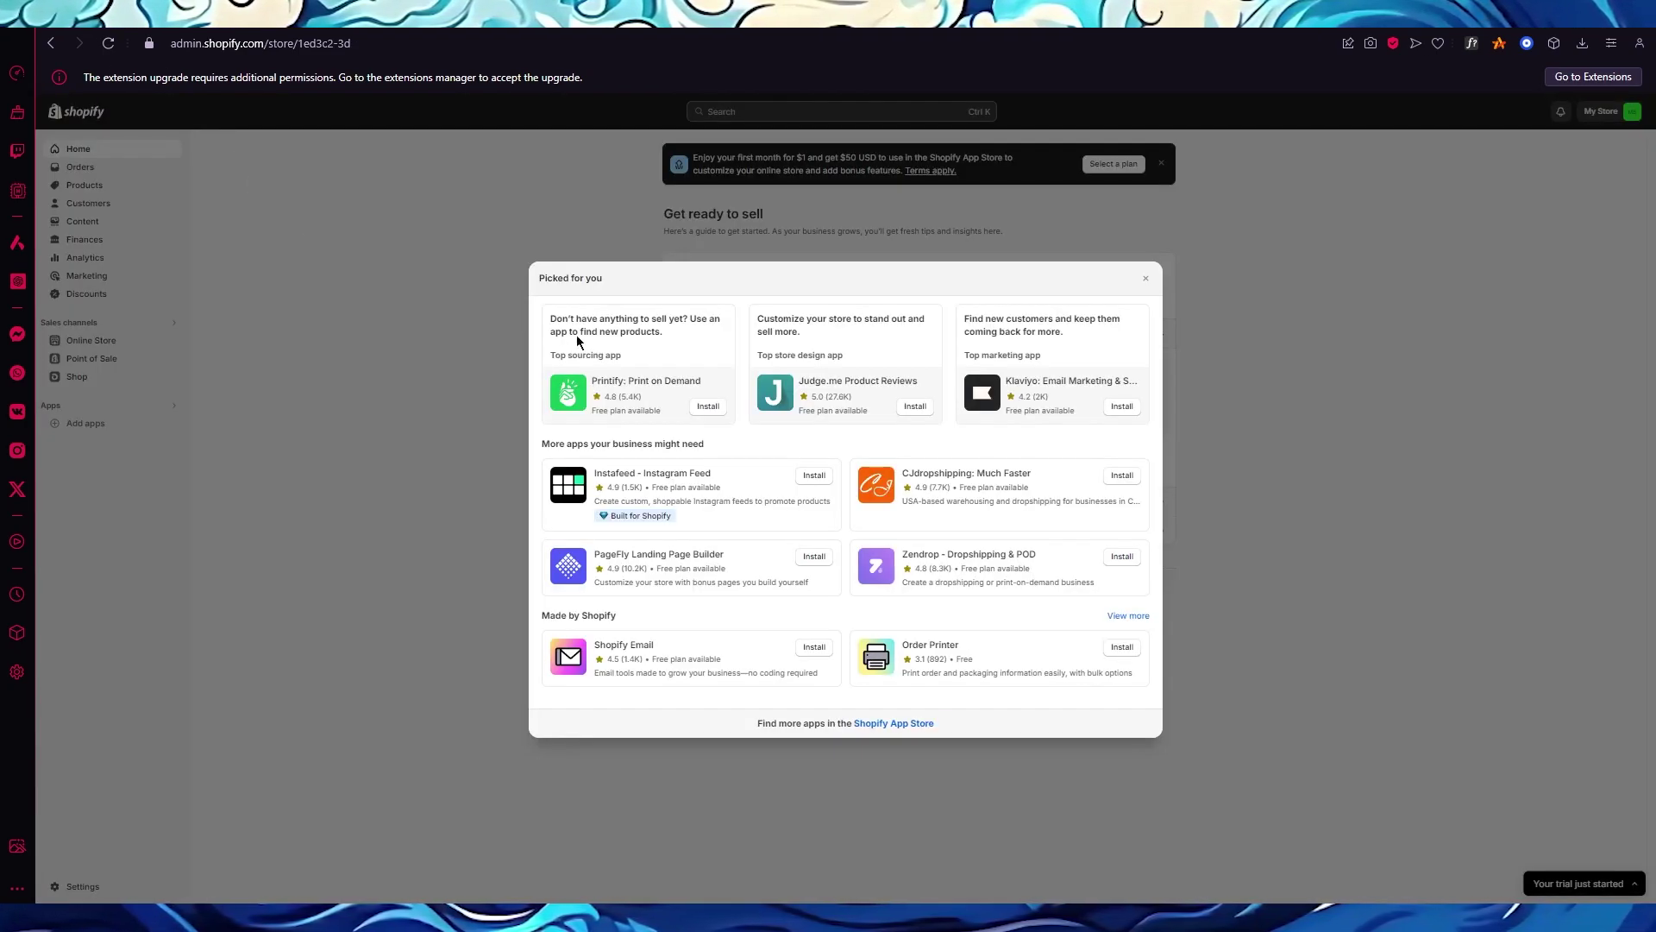
Dismiss the suggested apps on the admin home page and open the store's Products section
{"action": "left_click", "coordinate": [635, 208]}
{"action": "left_click", "coordinate": [84, 184]}
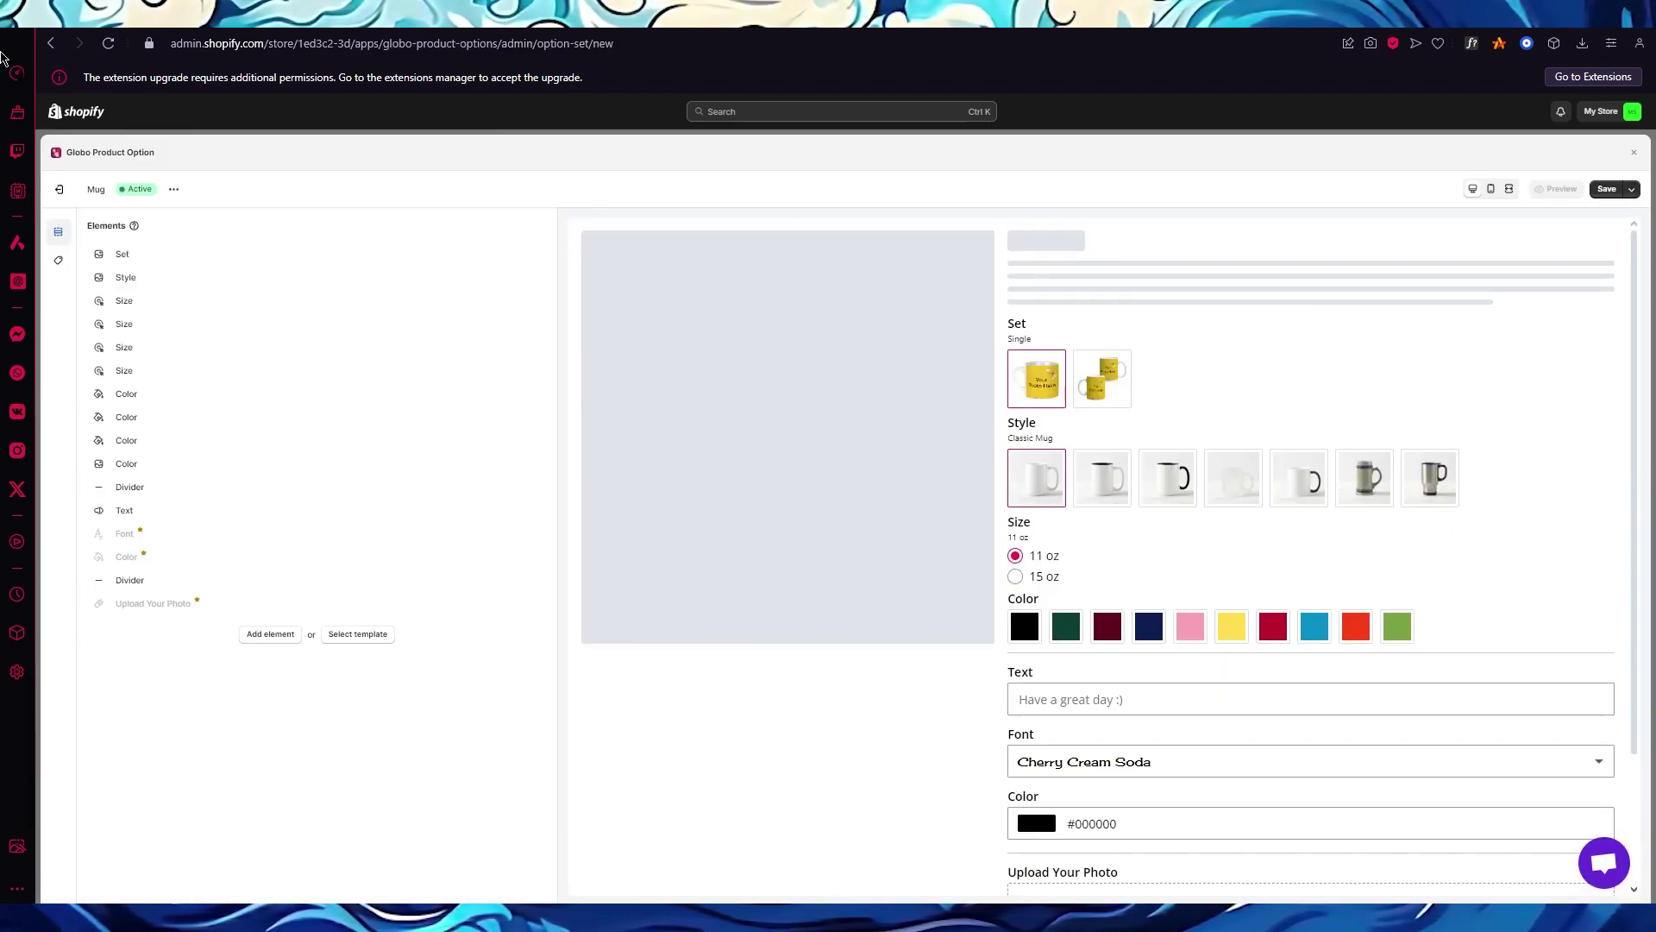
Enable manual product selection for the new Mug option set, add the mug product, and try to save the set
{"action": "left_click", "coordinate": [58, 260]}
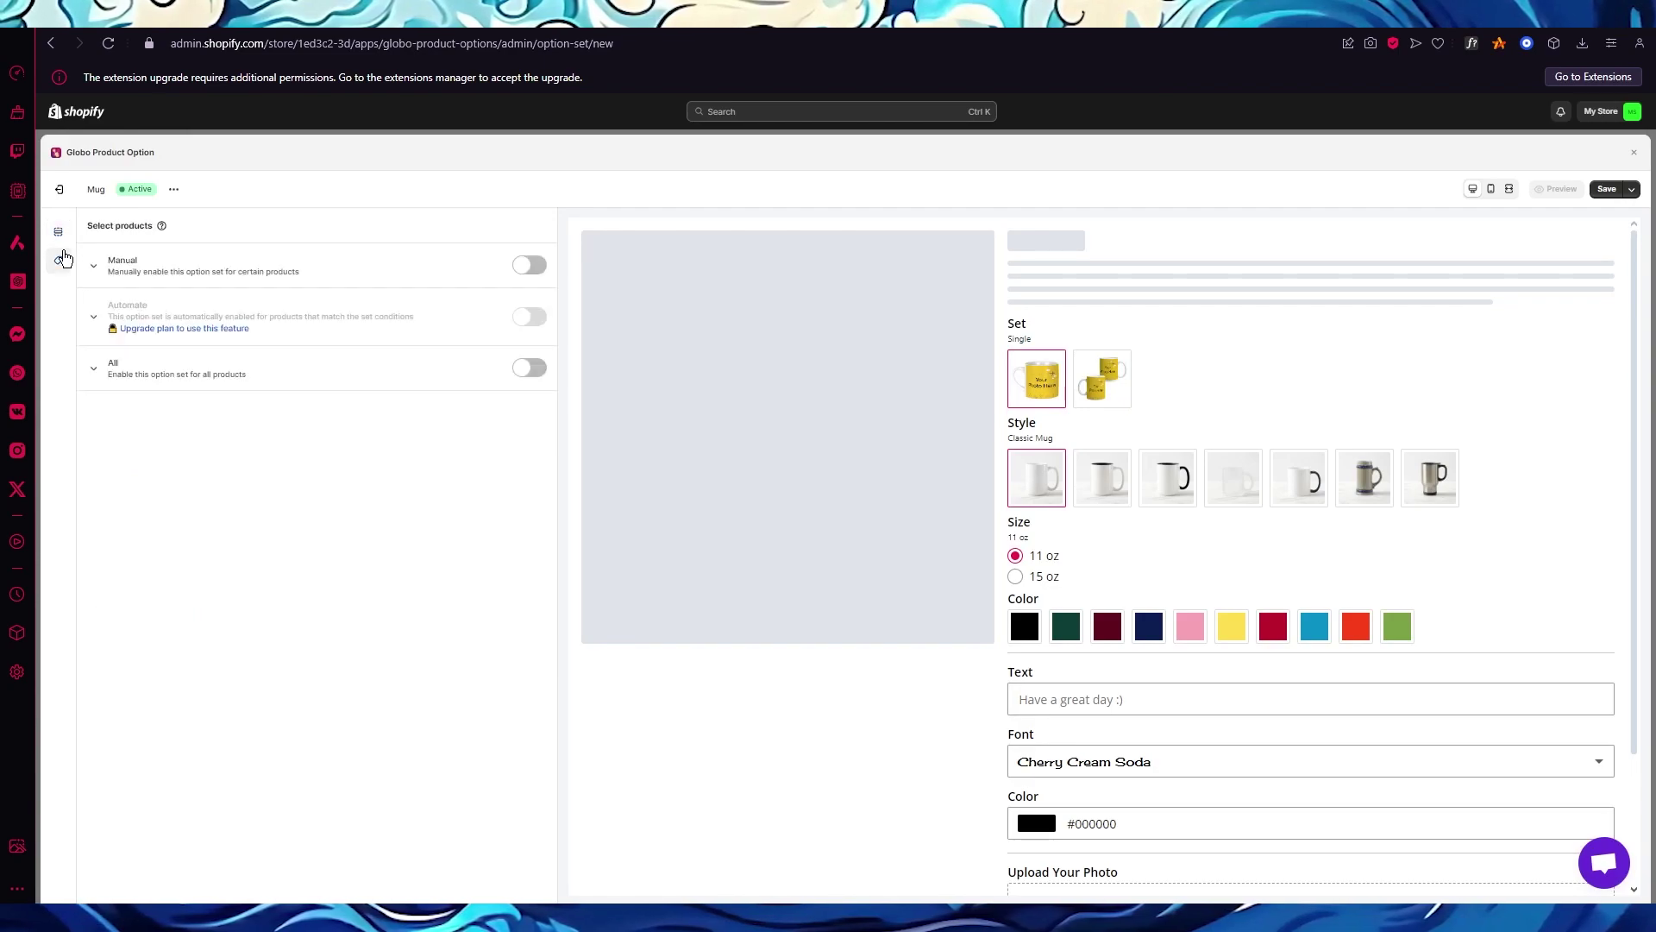
{"action": "left_click", "coordinate": [515, 273]}
{"action": "left_click", "coordinate": [333, 316]}
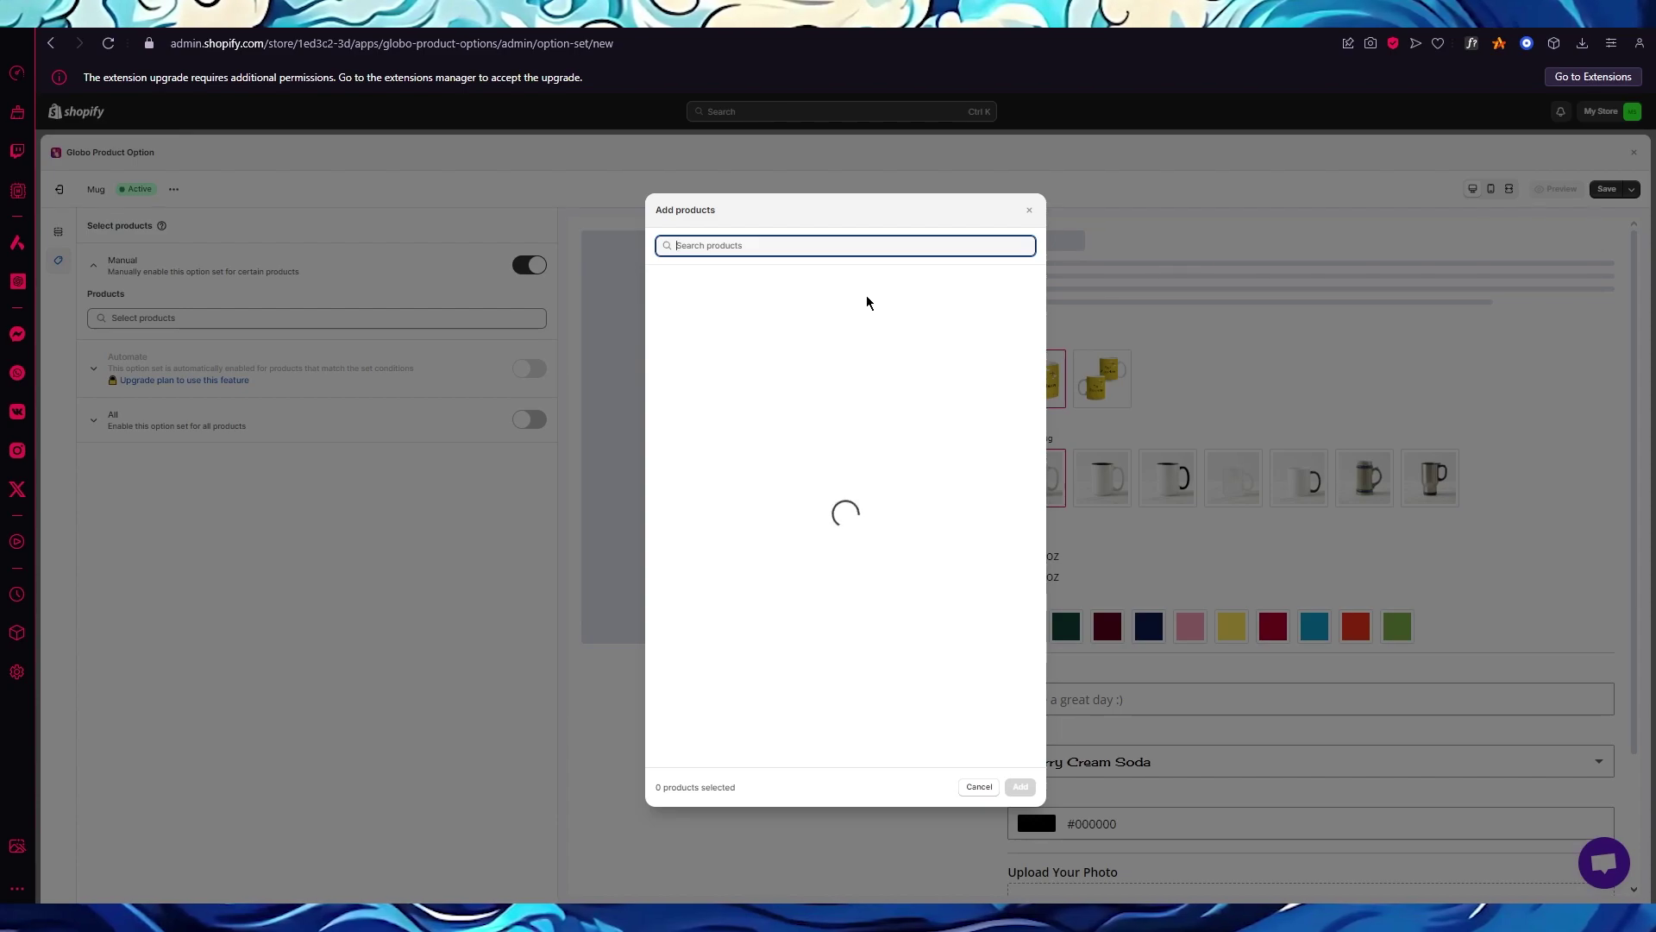
{"action": "left_click", "coordinate": [767, 292]}
{"action": "left_click", "coordinate": [1022, 789]}
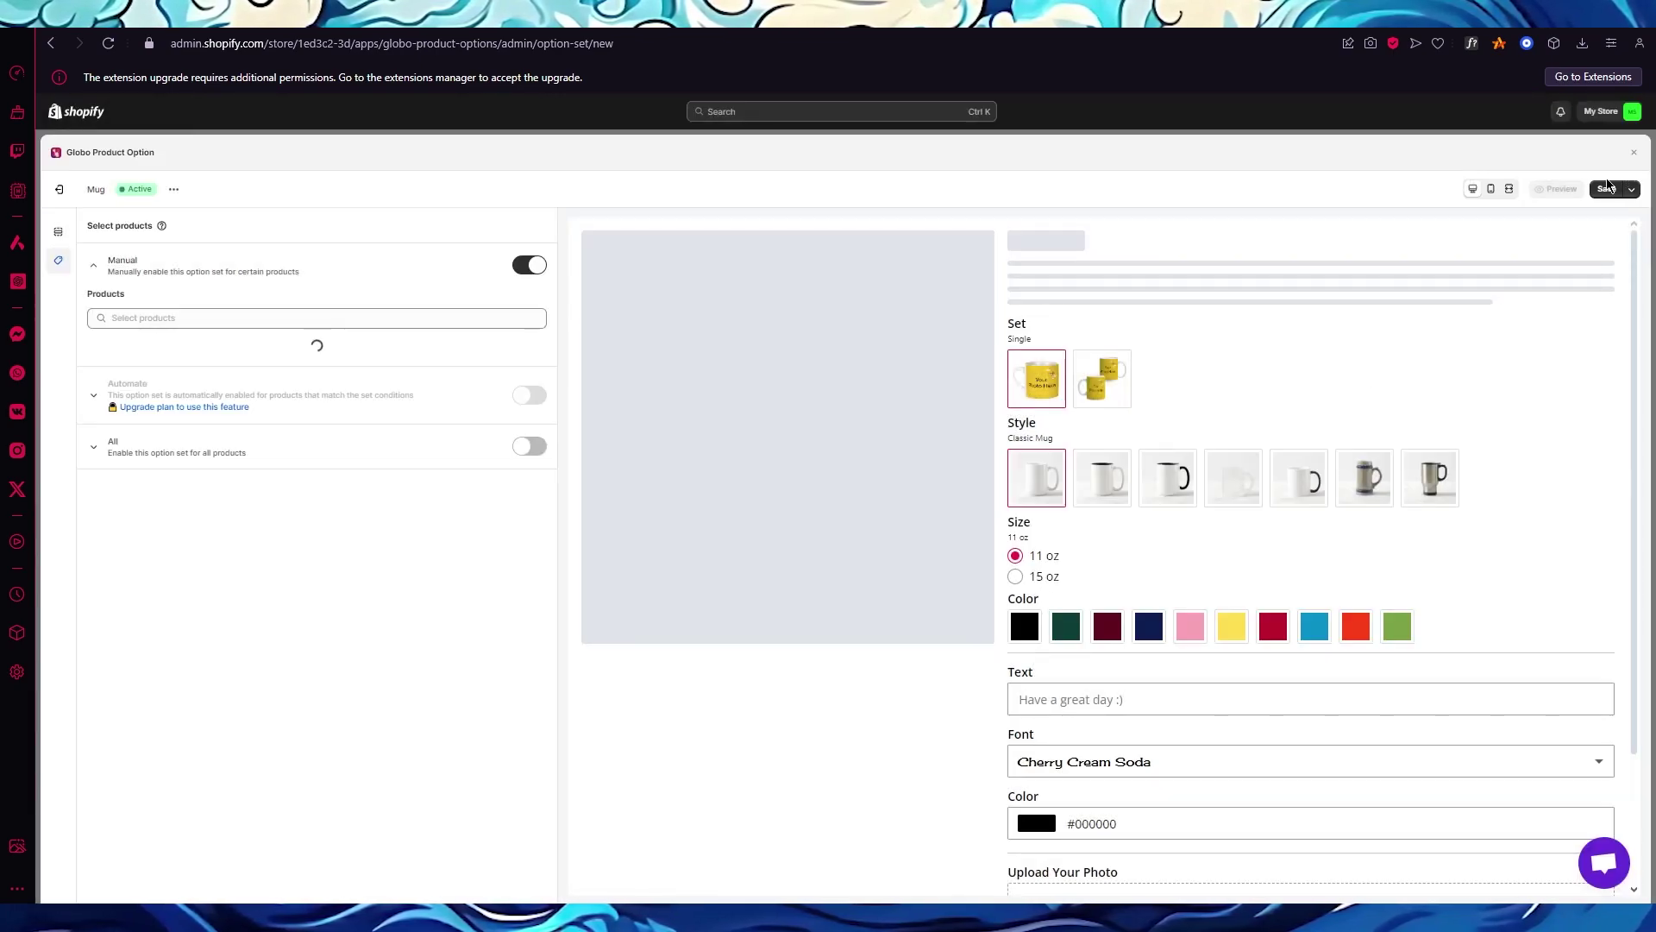
{"action": "left_click", "coordinate": [1605, 186]}
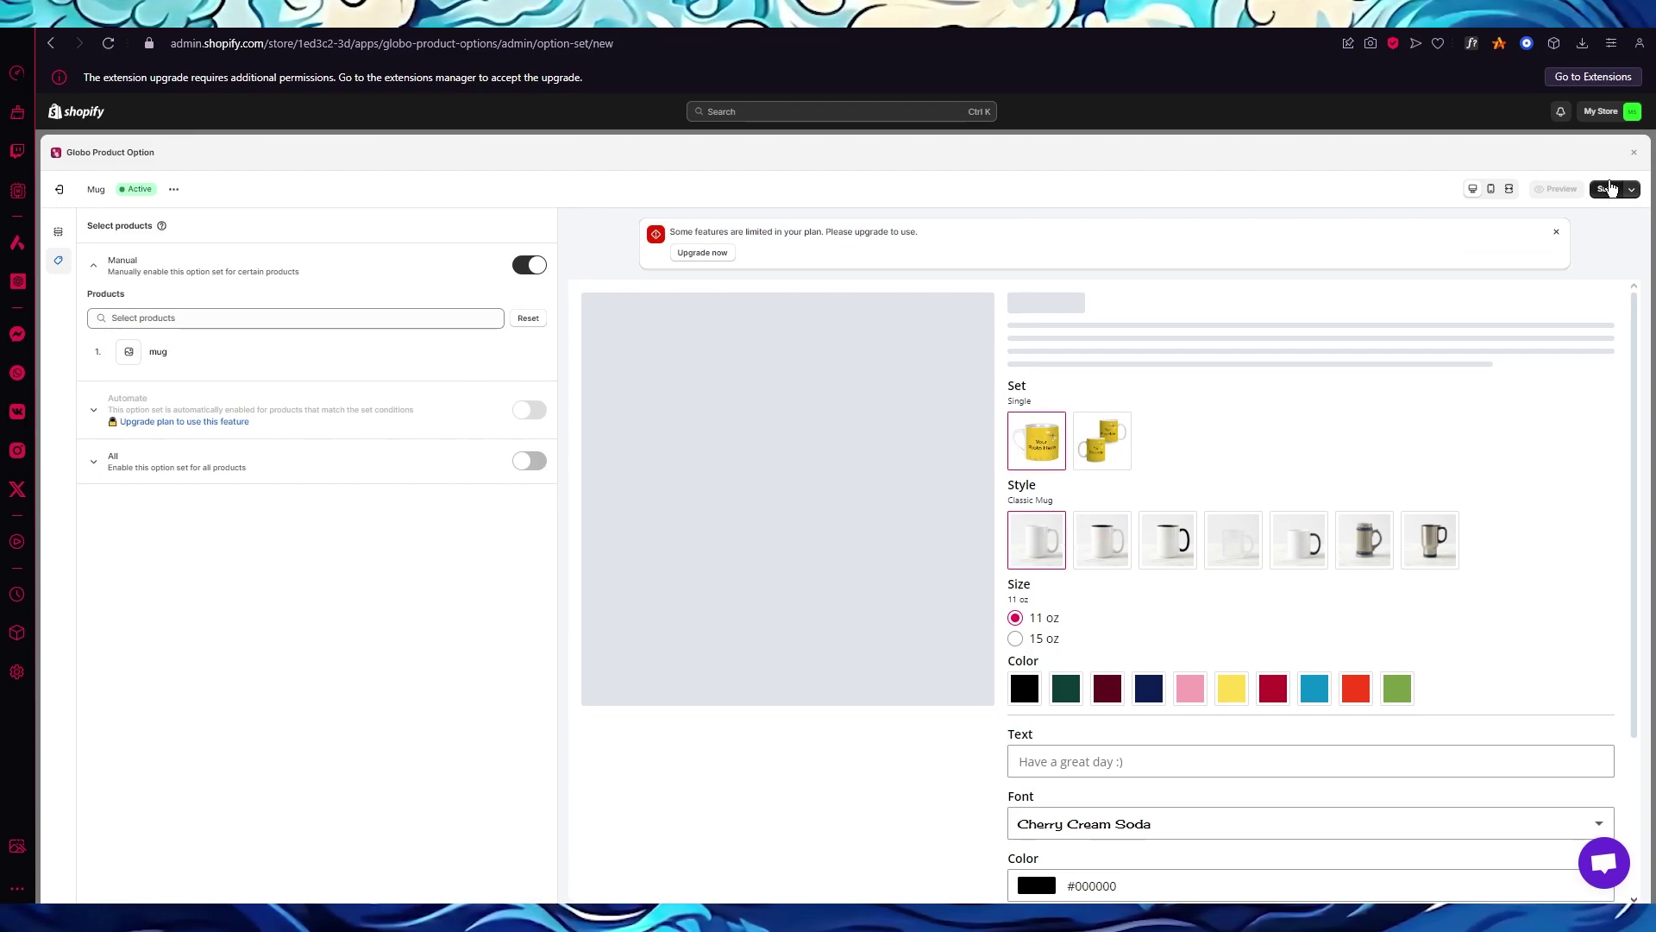
{"action": "left_click", "coordinate": [1610, 188]}
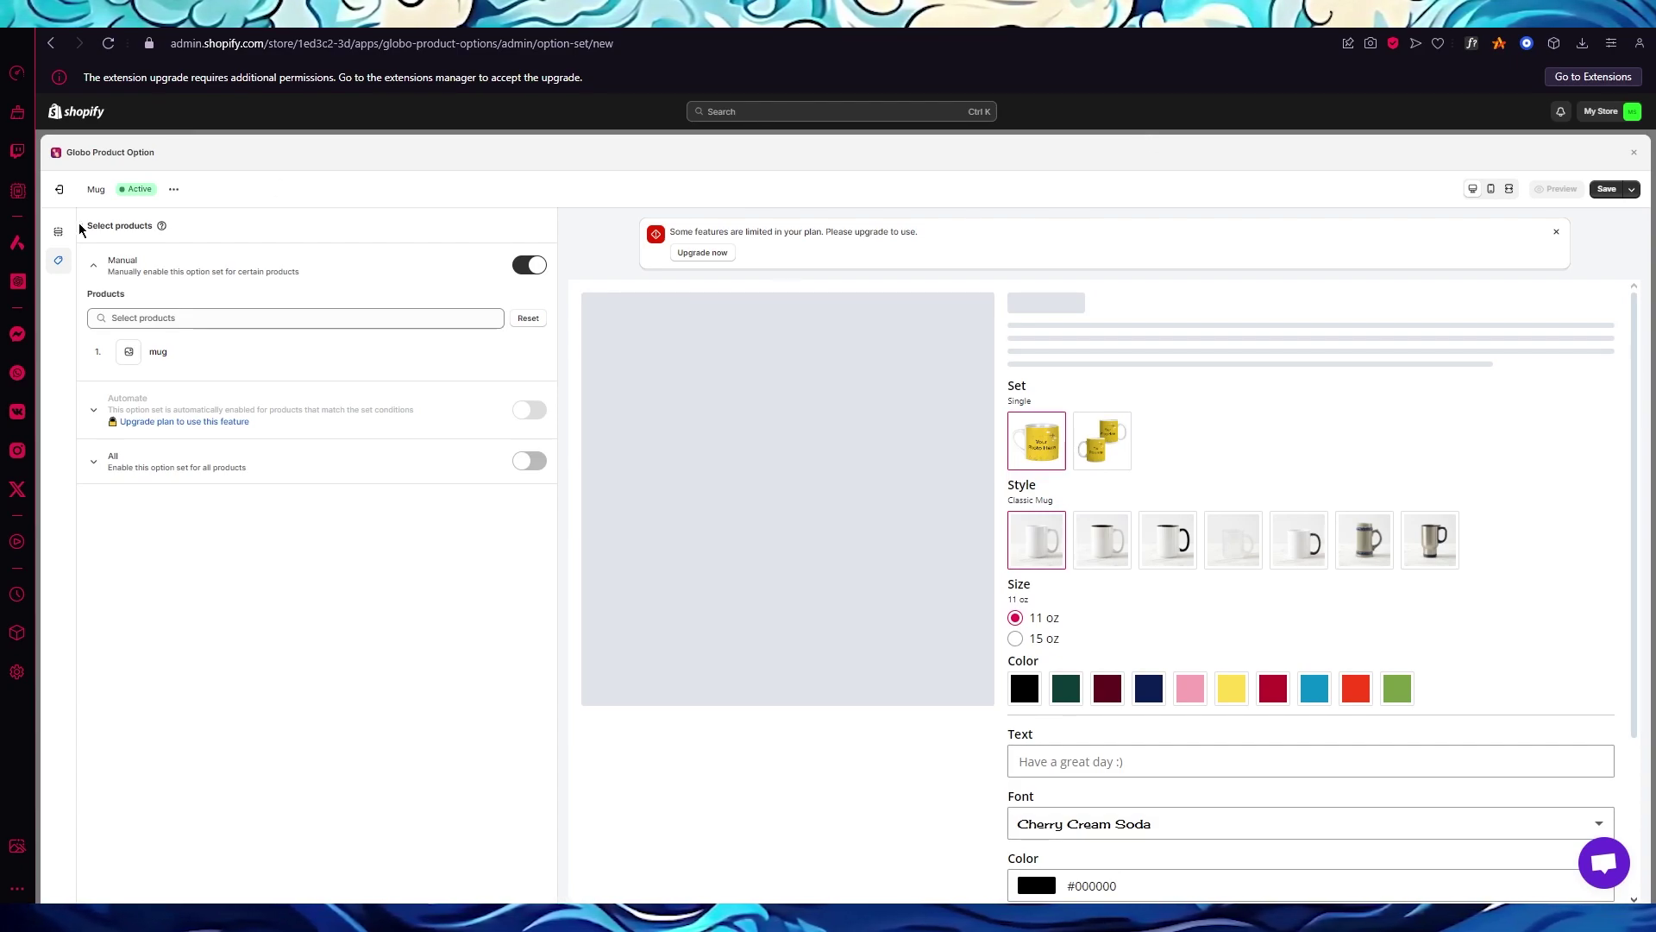
Leave the option set editor and look through the app's pre-designed and custom option templates
{"action": "left_click", "coordinate": [60, 189]}
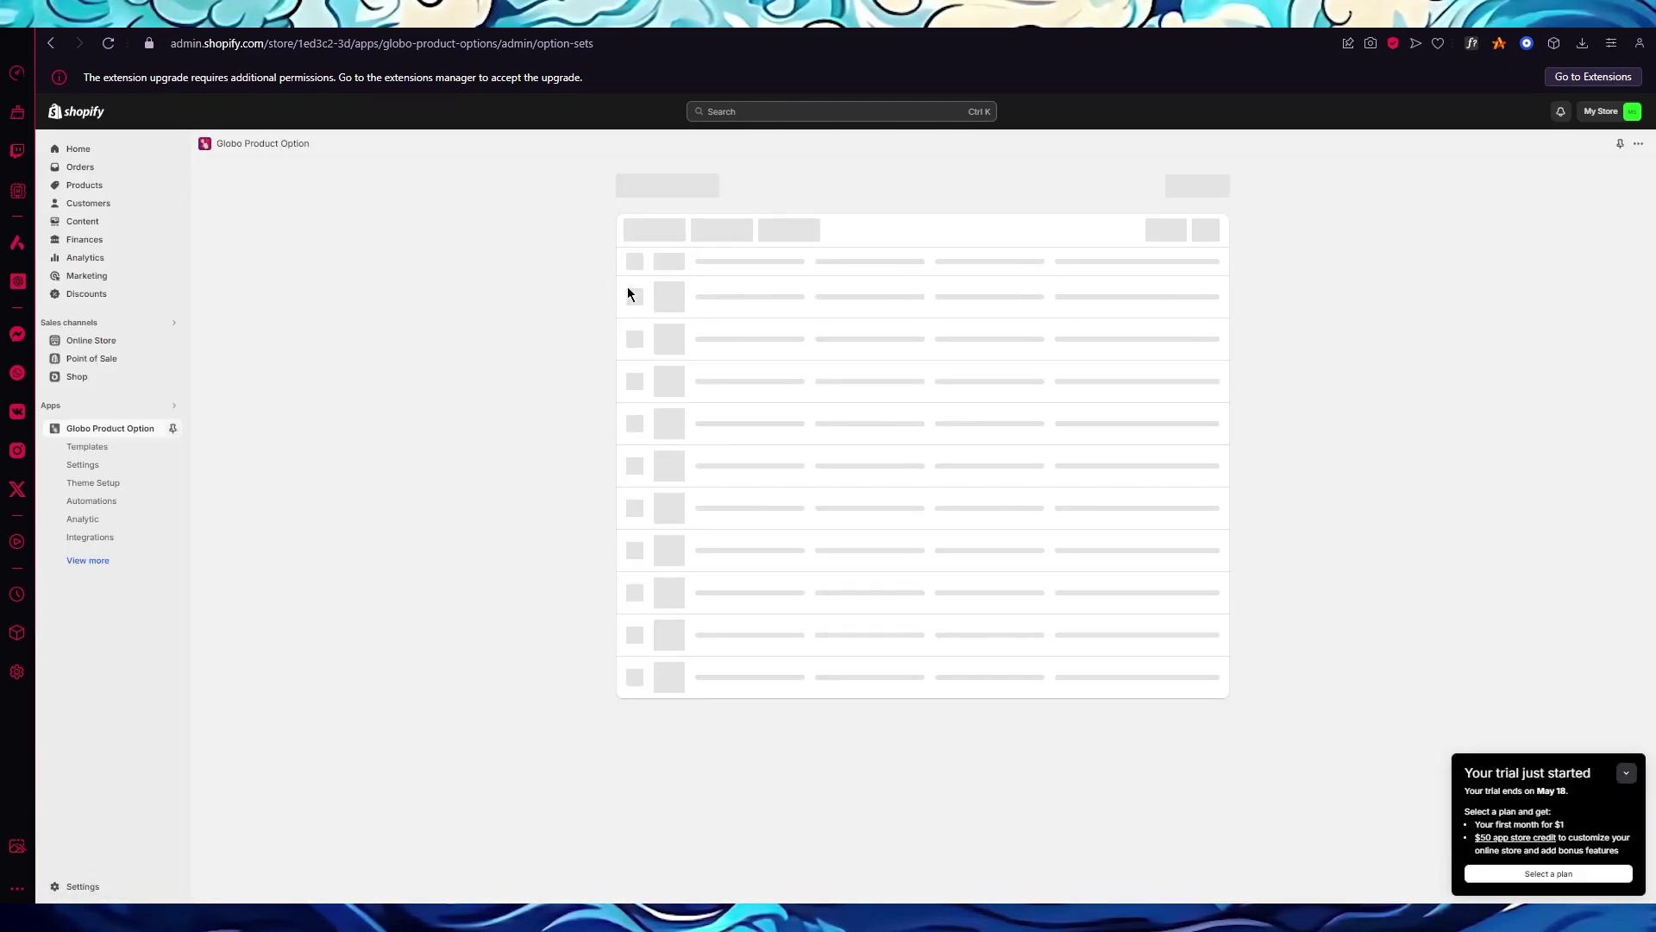
{"action": "left_click", "coordinate": [88, 448]}
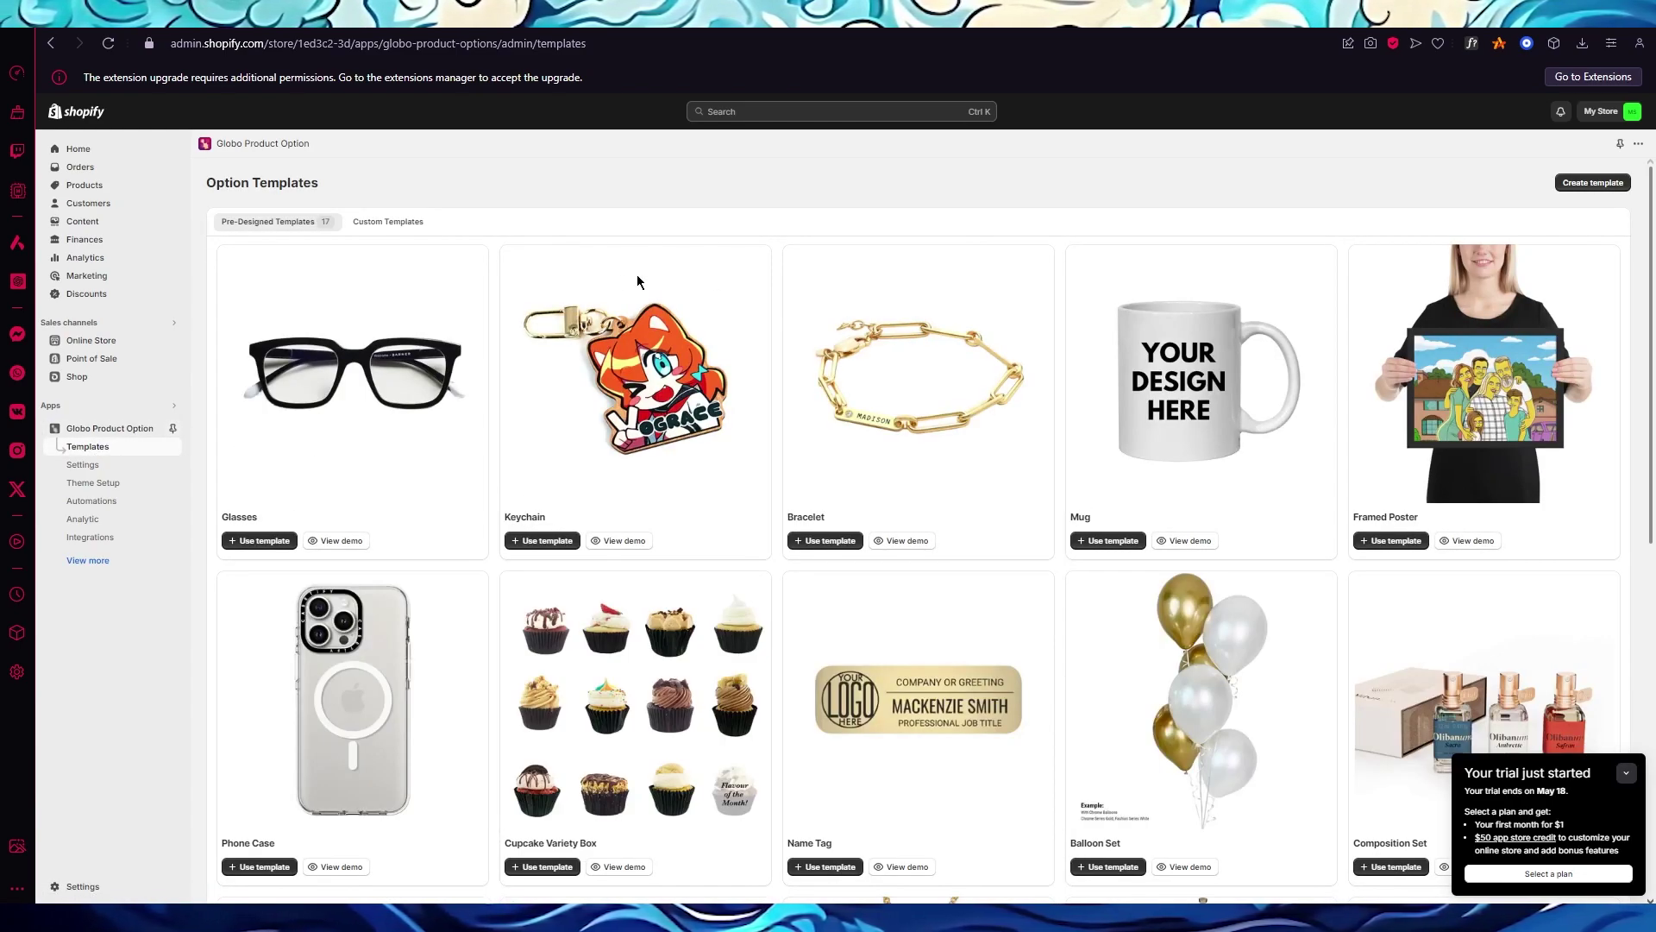
{"action": "left_click", "coordinate": [380, 223]}
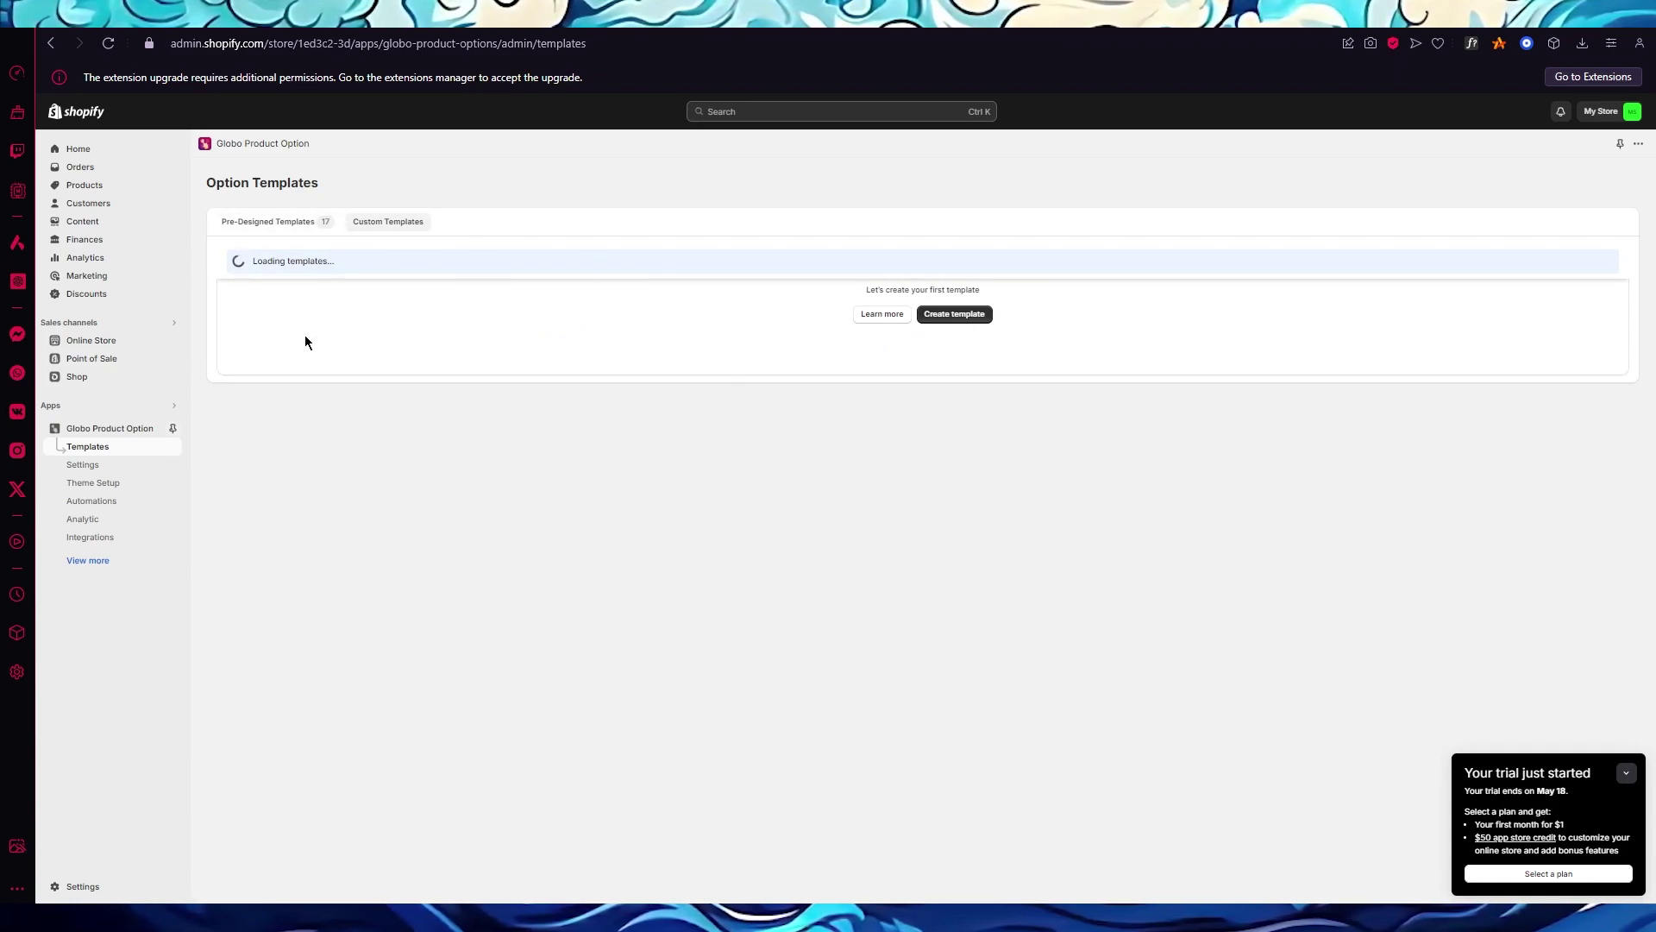
In the app's general settings, set the widget alignment to centre and its position to Below product variants
{"action": "left_click", "coordinate": [80, 466]}
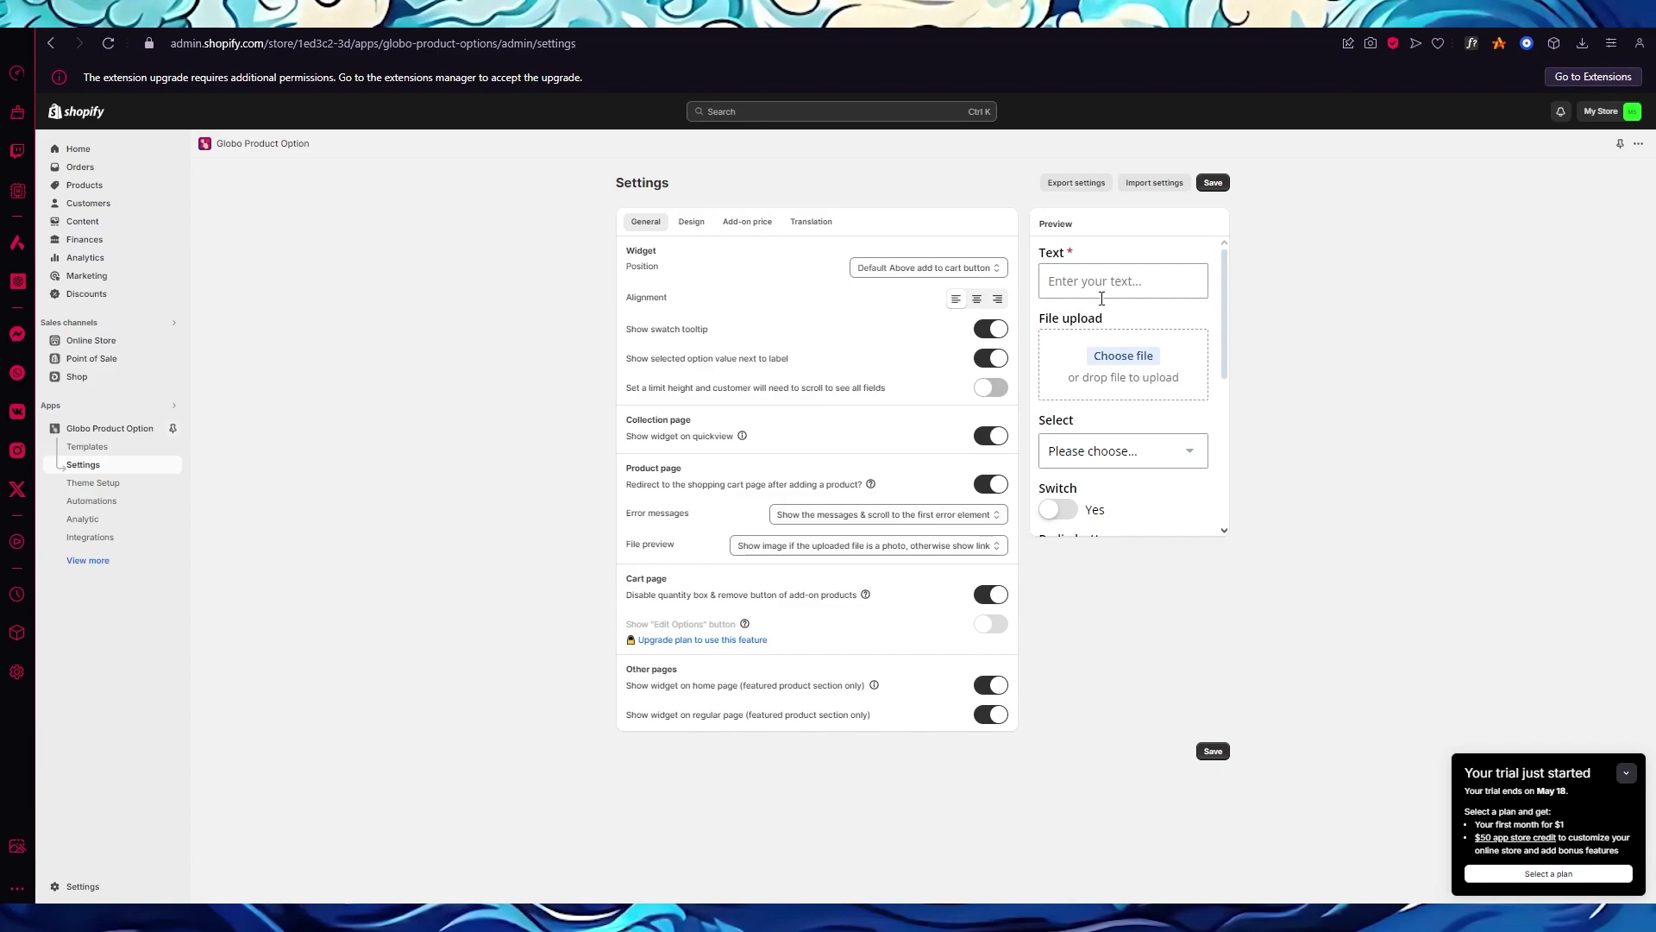
{"action": "scroll", "coordinate": [1106, 328], "scroll_direction": "down", "scroll_amount": 10}
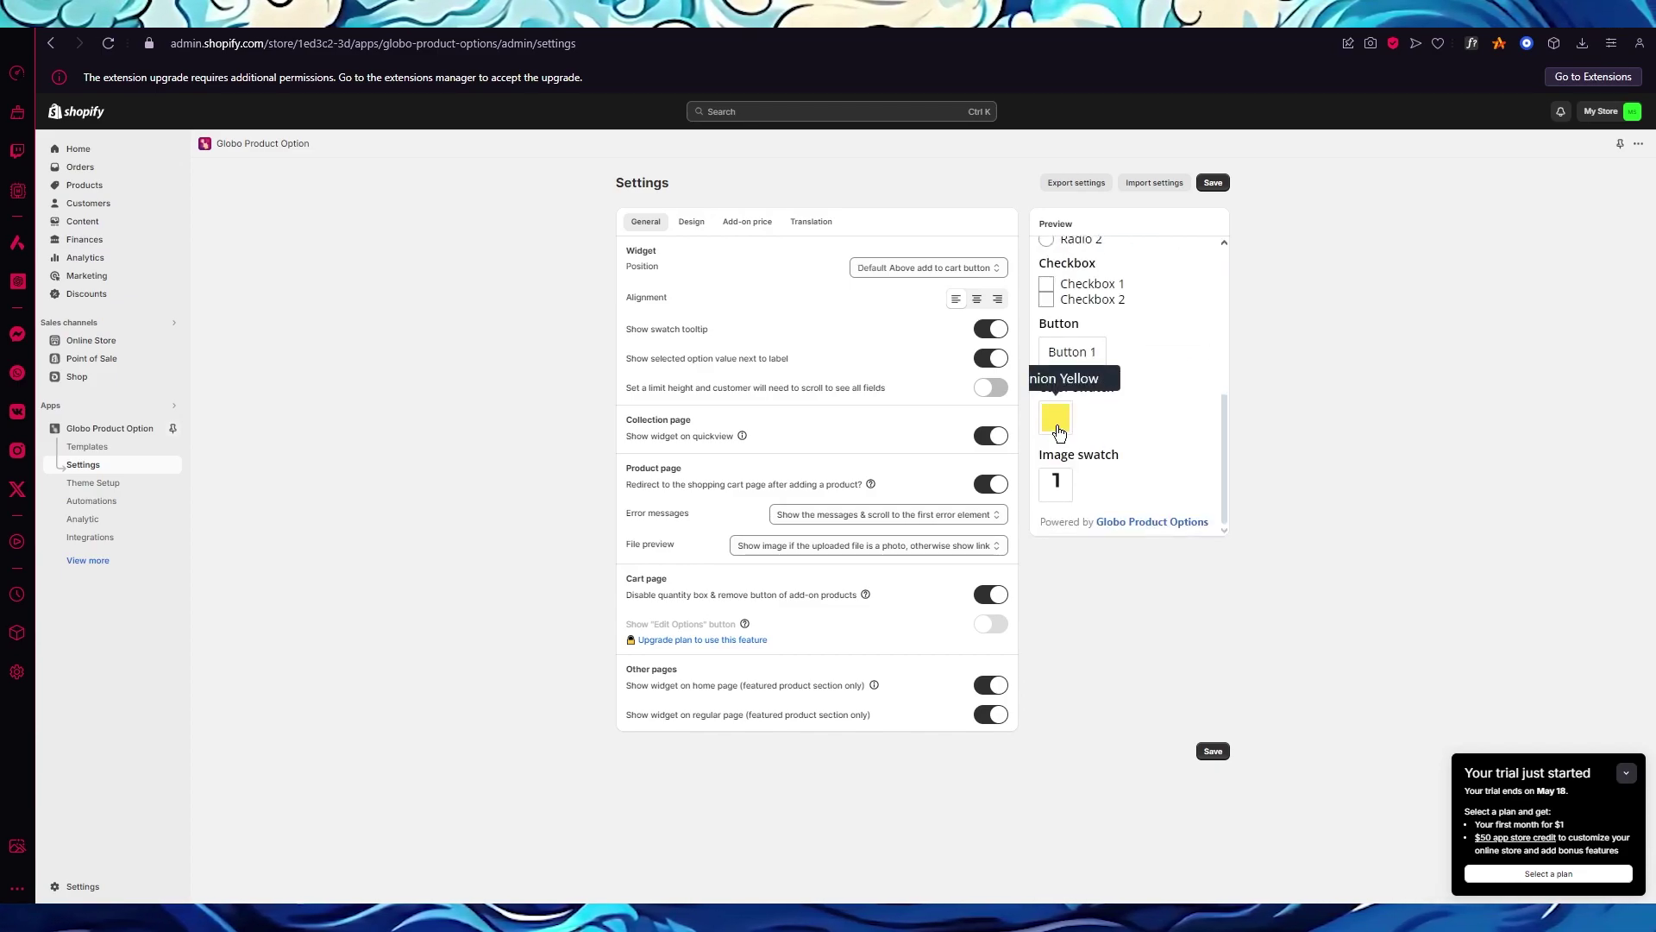
{"action": "scroll", "coordinate": [1078, 438], "scroll_direction": "up", "scroll_amount": 10}
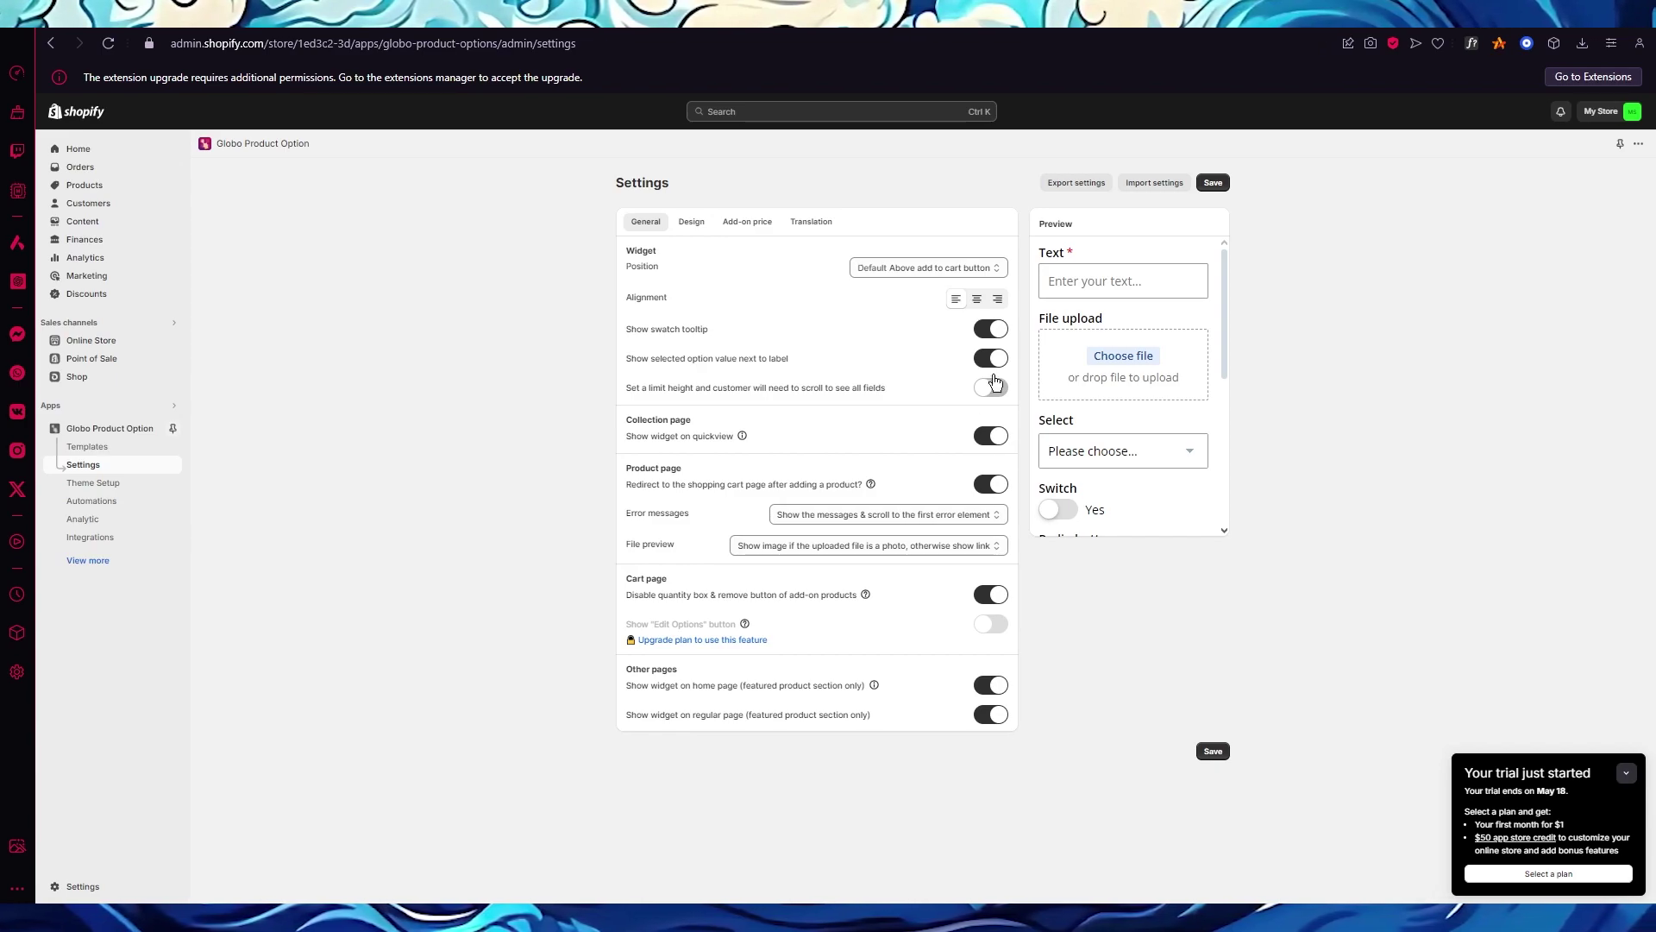
{"action": "left_click", "coordinate": [976, 300]}
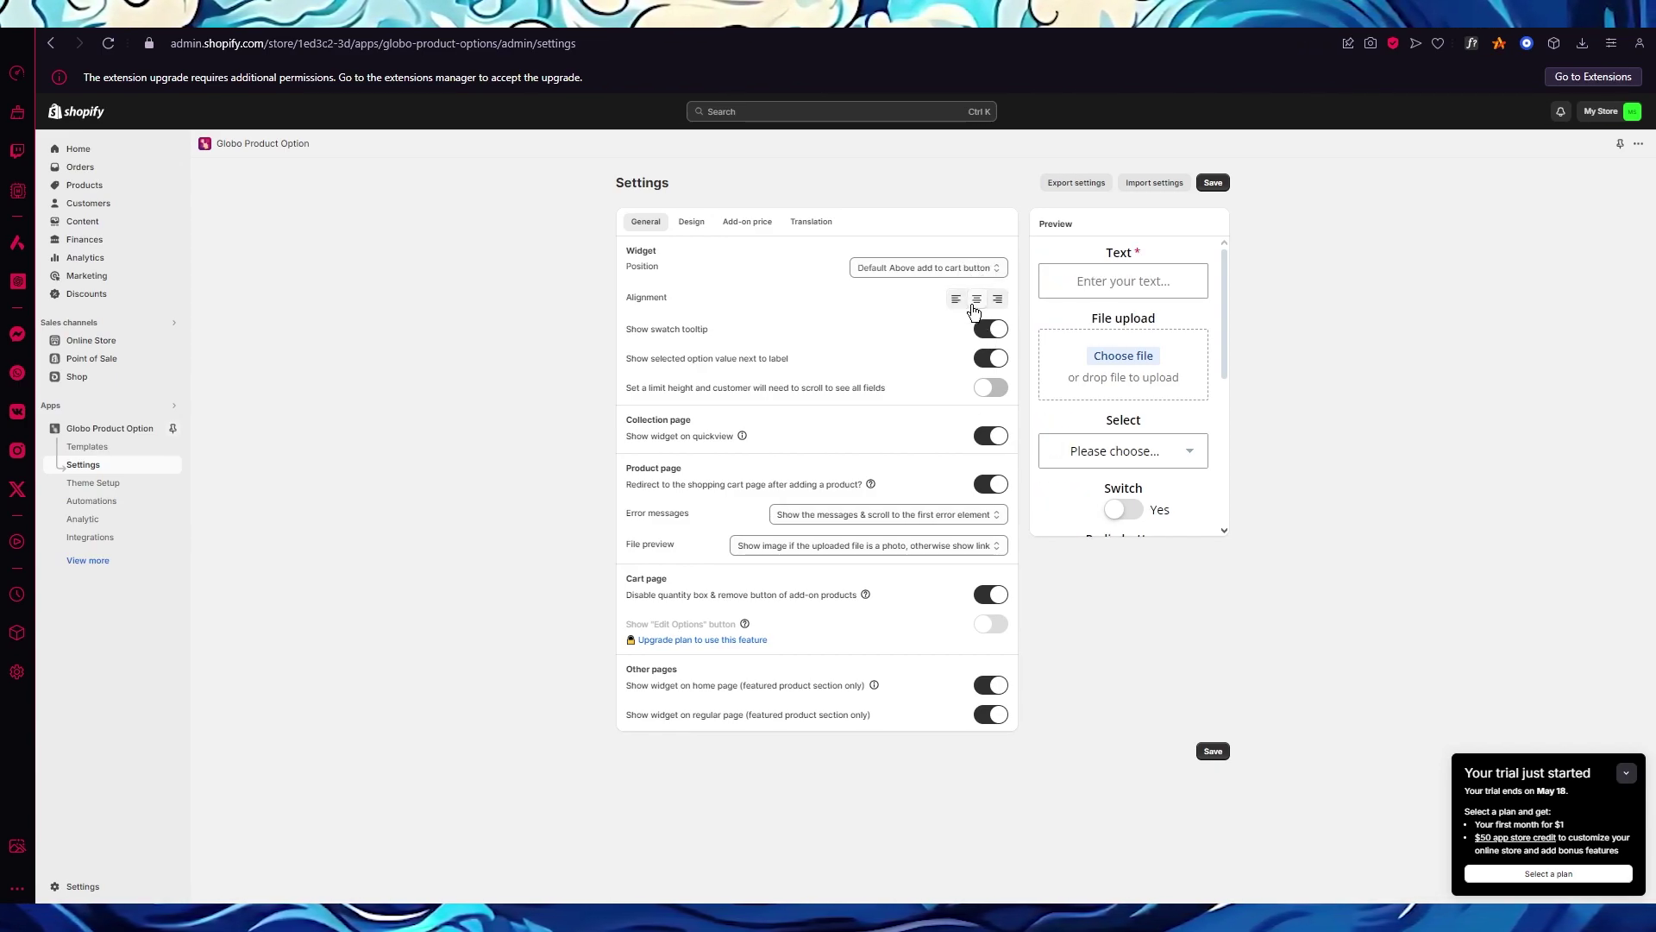
{"action": "left_click", "coordinate": [949, 269]}
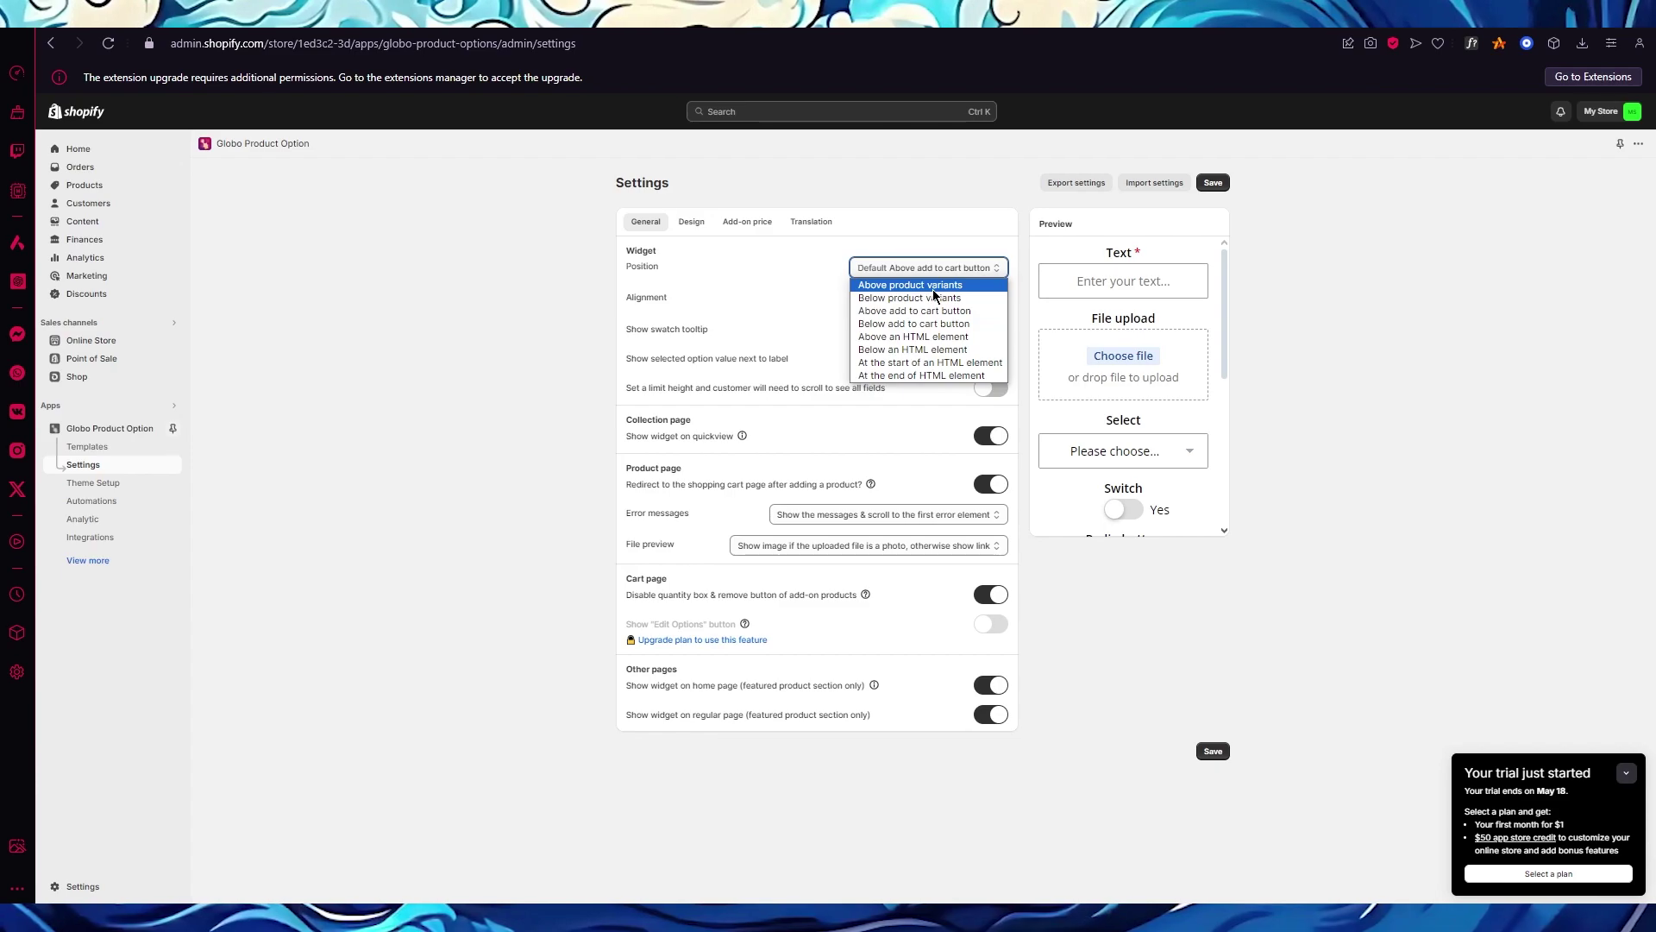
{"action": "left_click", "coordinate": [952, 281]}
{"action": "scroll", "coordinate": [1180, 377], "scroll_direction": "down", "scroll_amount": 5}
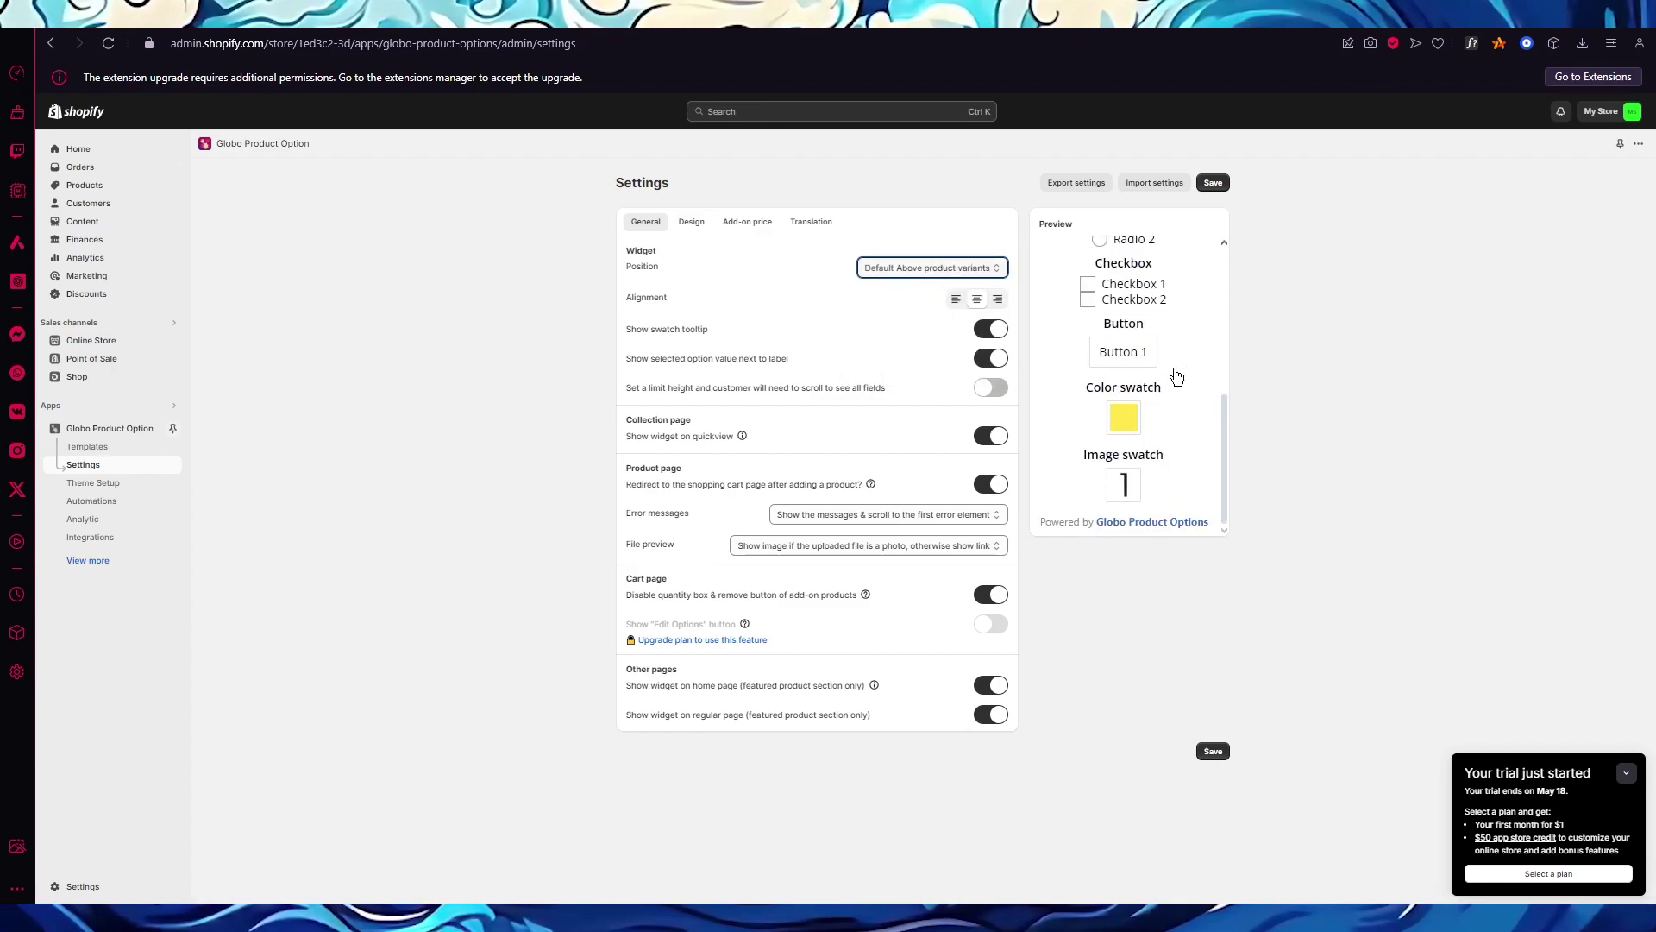
{"action": "left_click", "coordinate": [903, 267]}
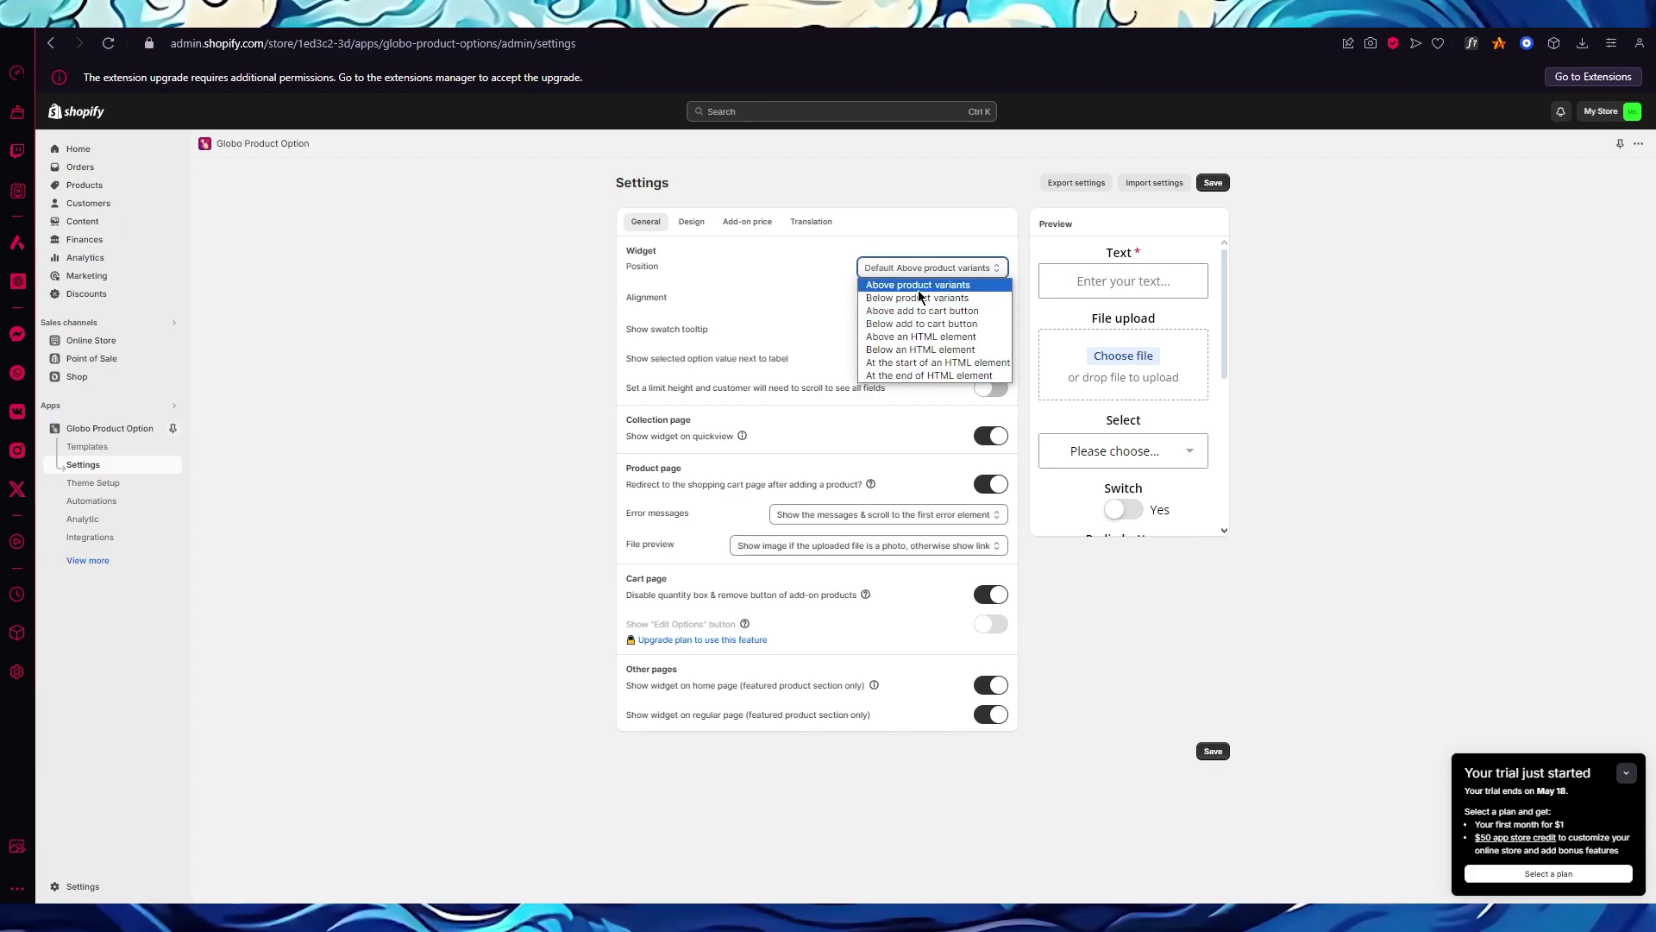
{"action": "left_click", "coordinate": [913, 299]}
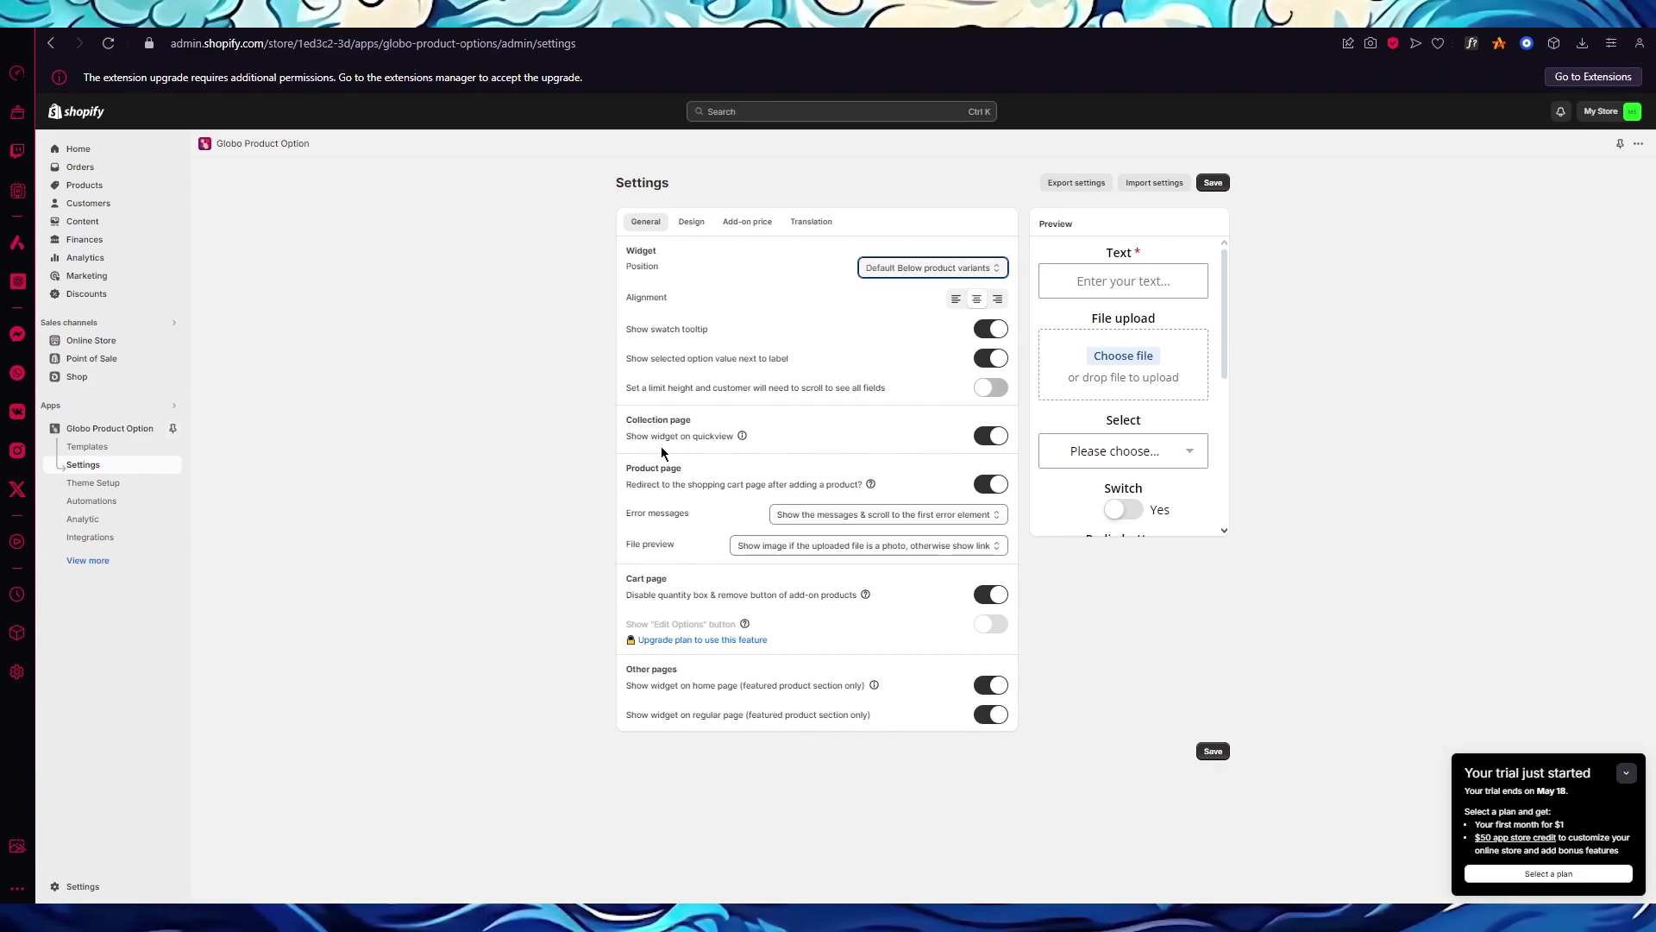
{"action": "mouse_move", "coordinate": [744, 437]}
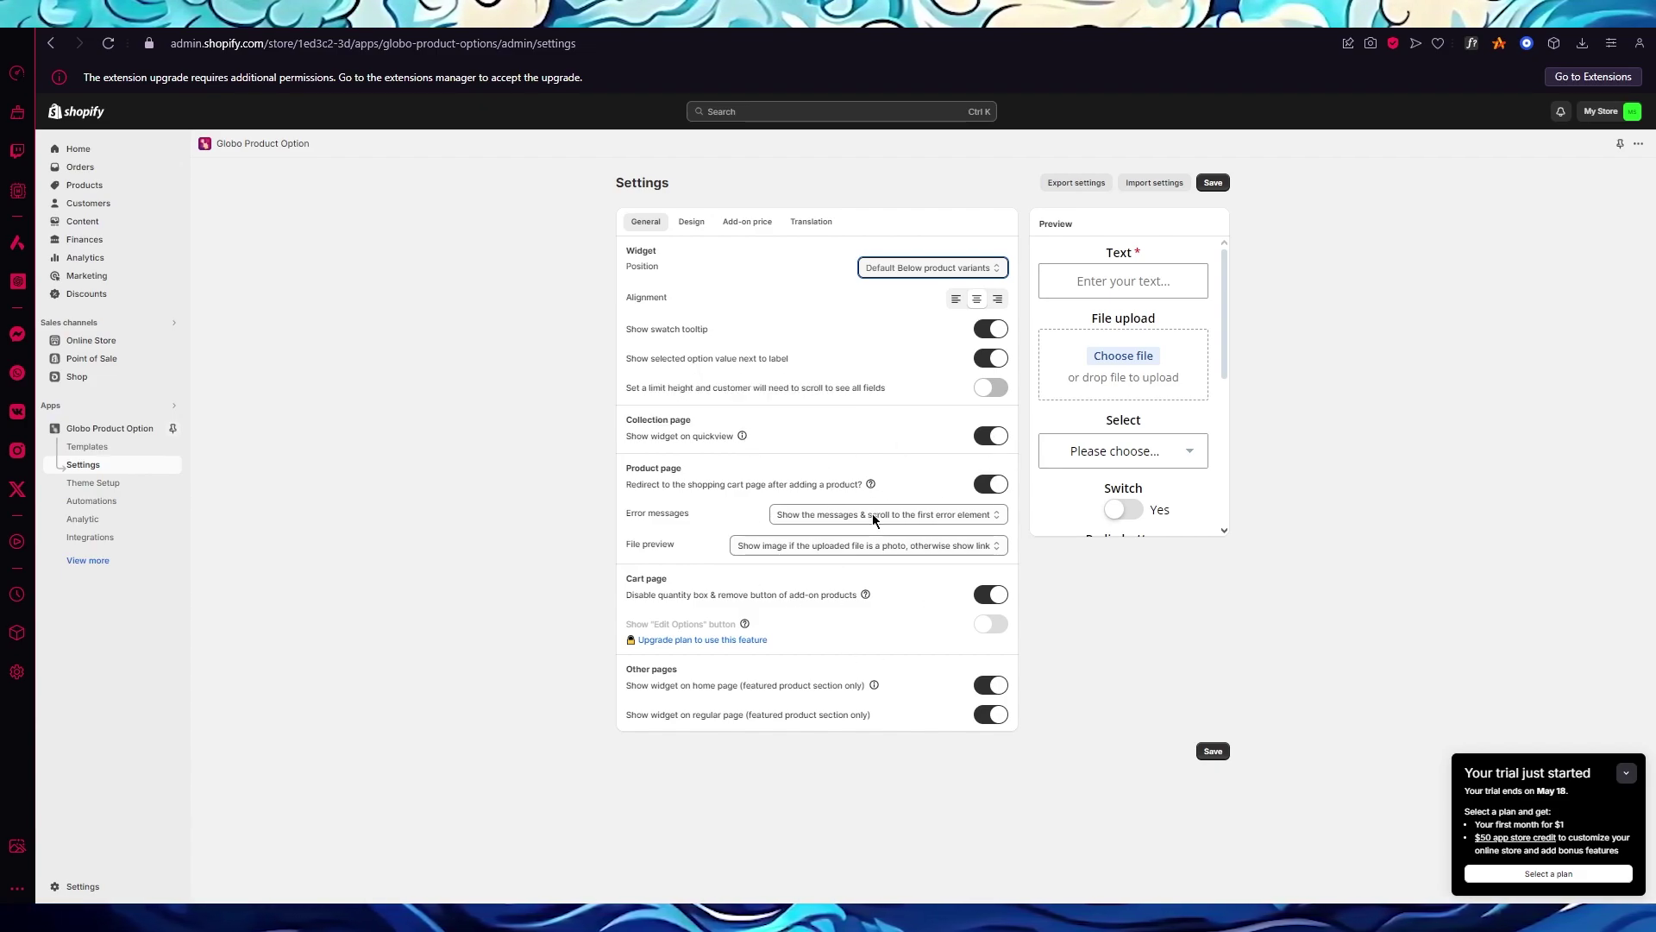
Activate the Globo Product Options app embed in the live Dawn theme through Theme Setup and save the theme
{"action": "left_click", "coordinate": [115, 483]}
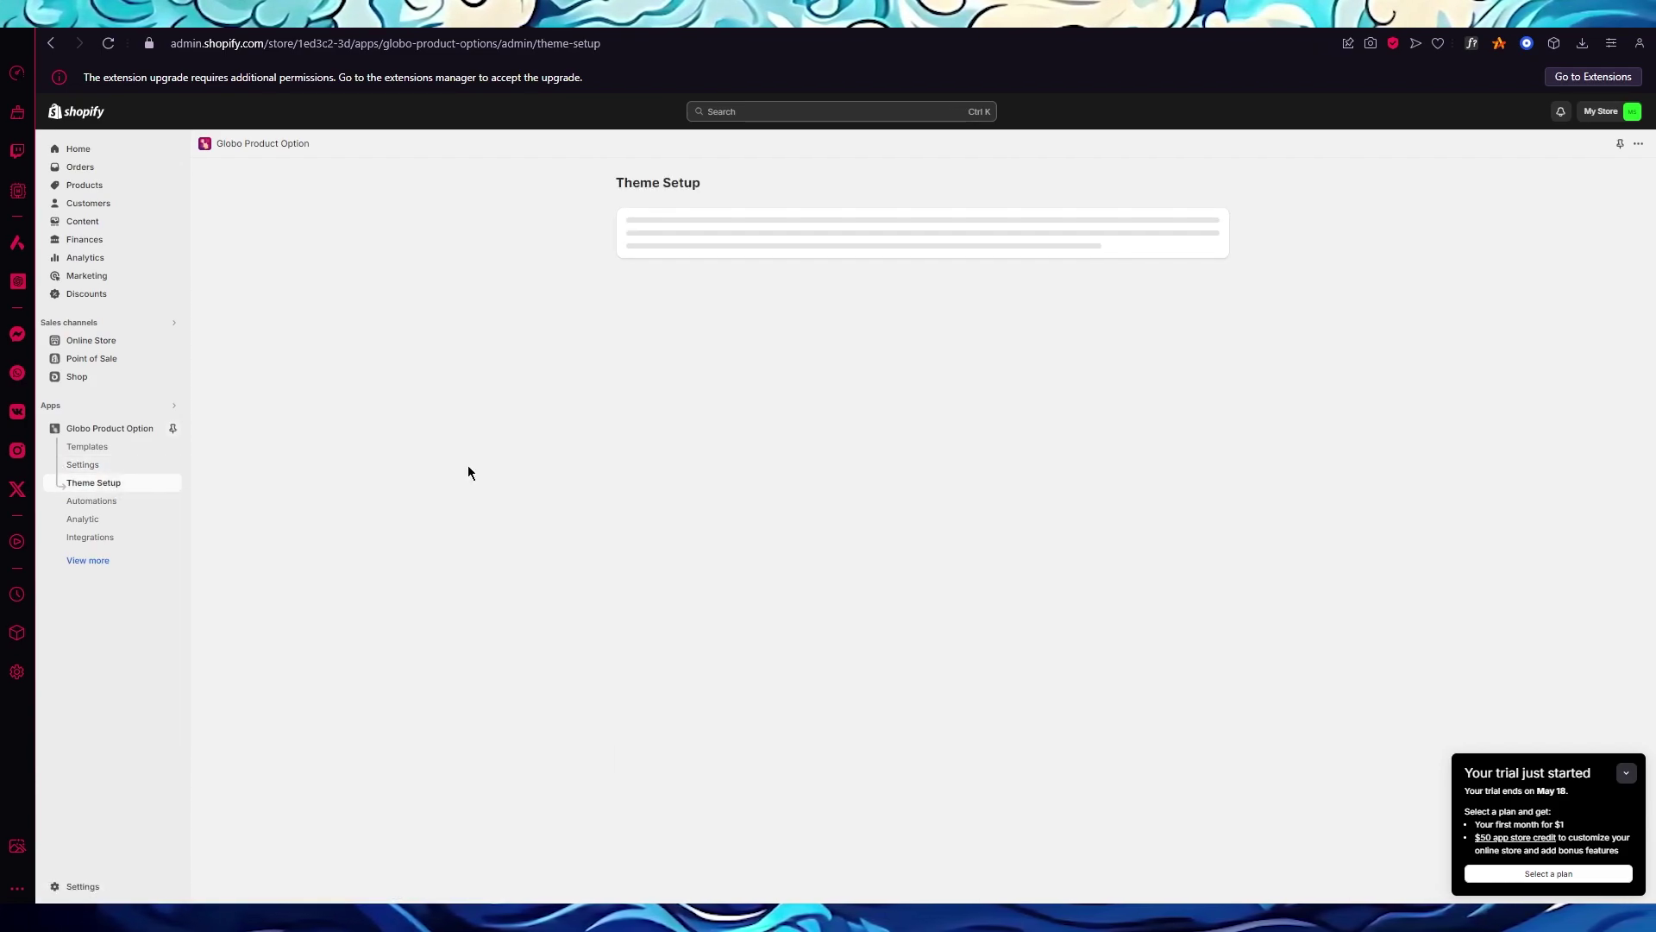
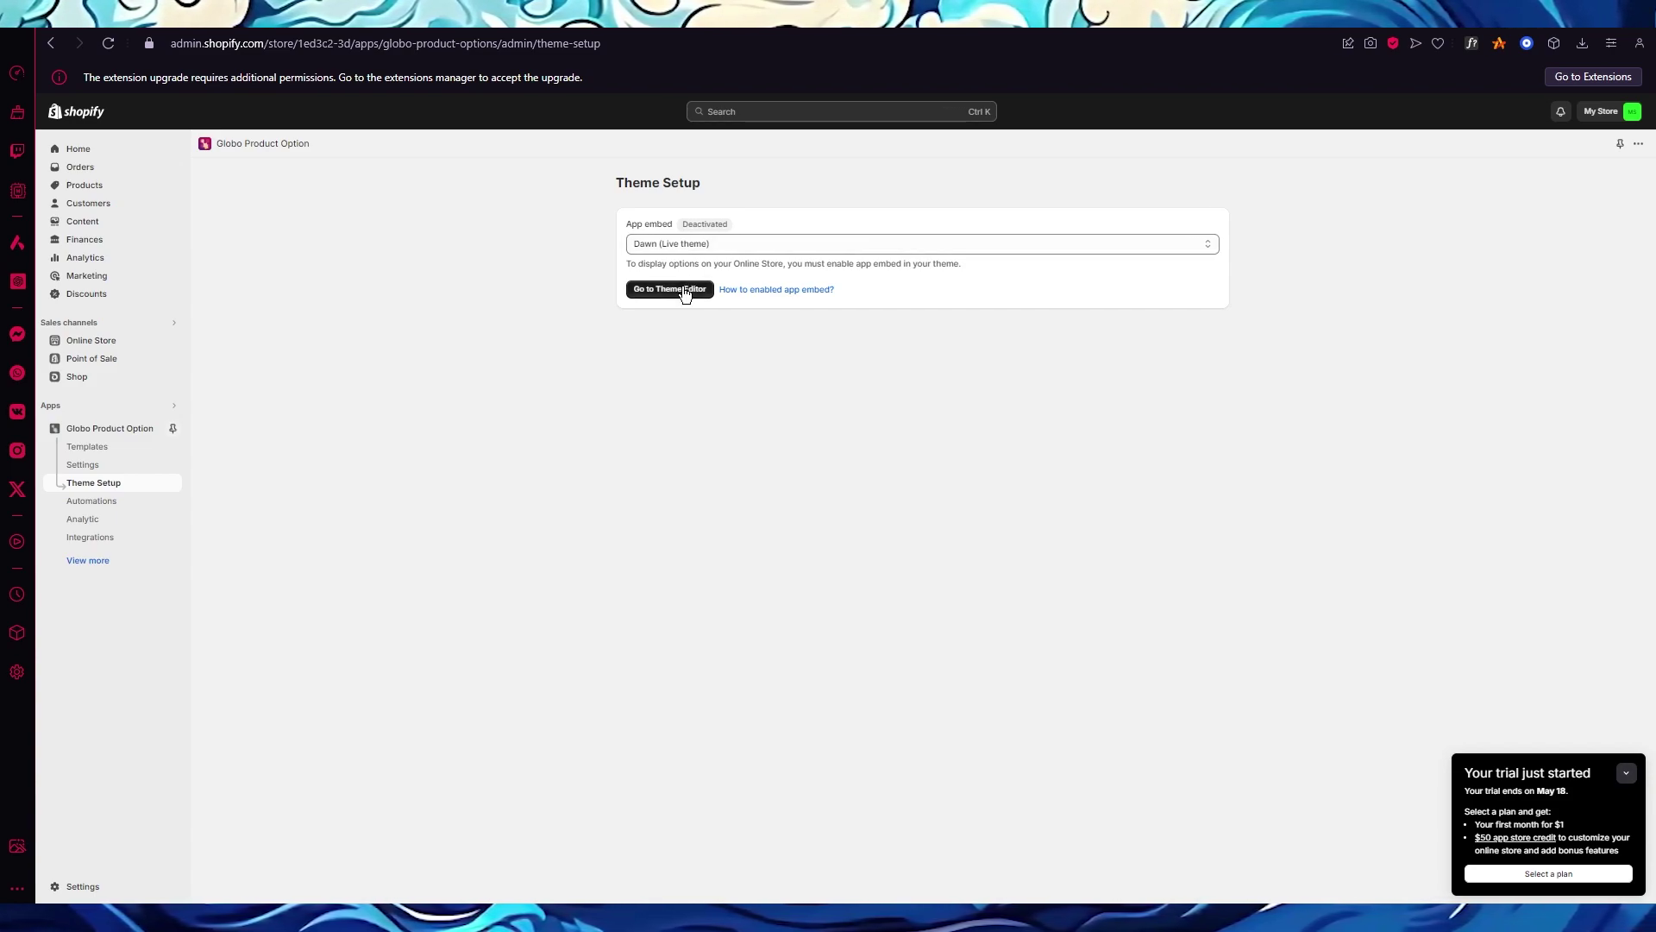
{"action": "left_click", "coordinate": [686, 294]}
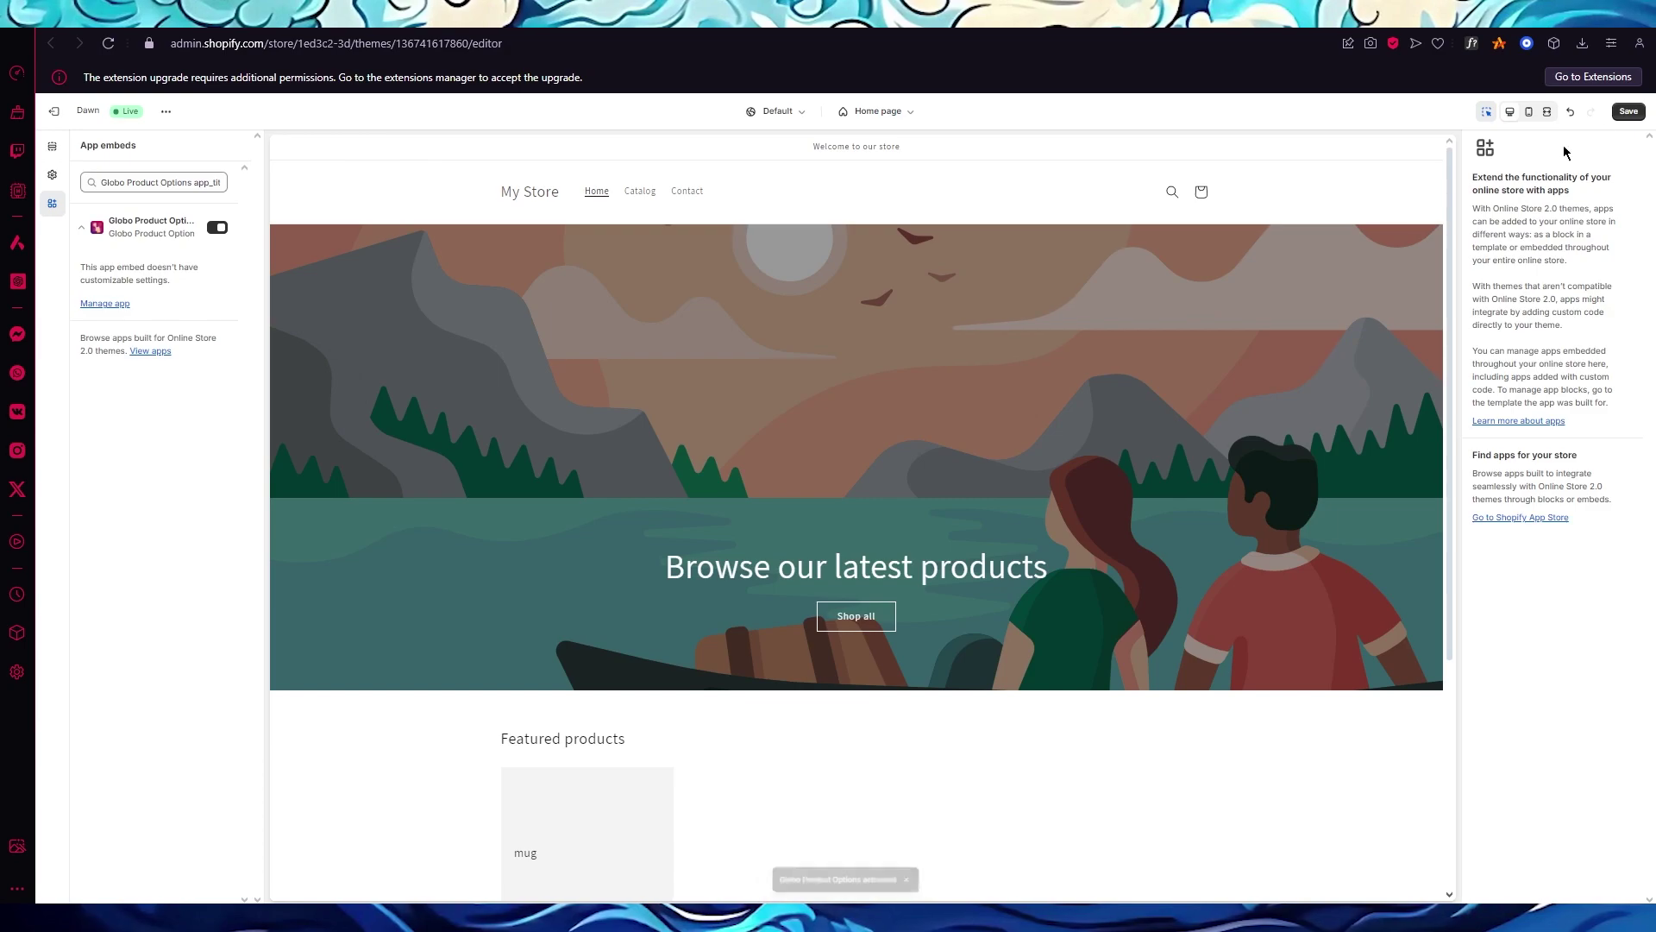
{"action": "left_click", "coordinate": [1628, 112]}
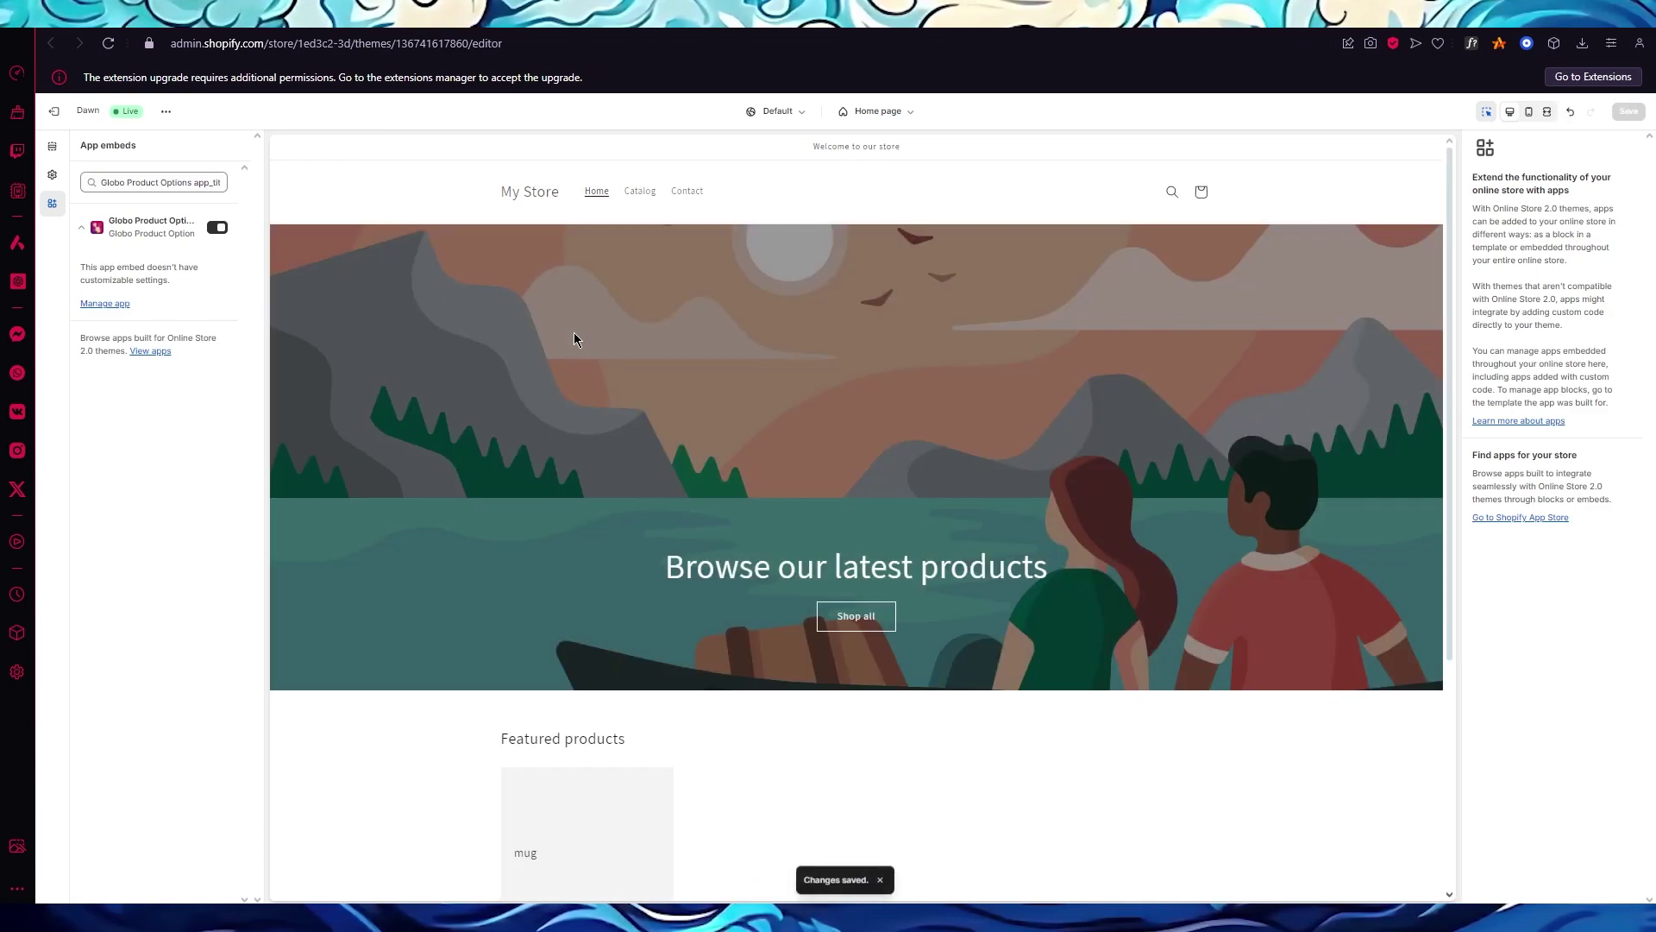
Preview the mug product page from the home page's Featured products section in the theme editor, and return to the app's Theme Setup page
{"action": "scroll", "coordinate": [575, 327], "scroll_direction": "down", "scroll_amount": 1}
{"action": "scroll", "coordinate": [576, 302], "scroll_direction": "down", "scroll_amount": 3}
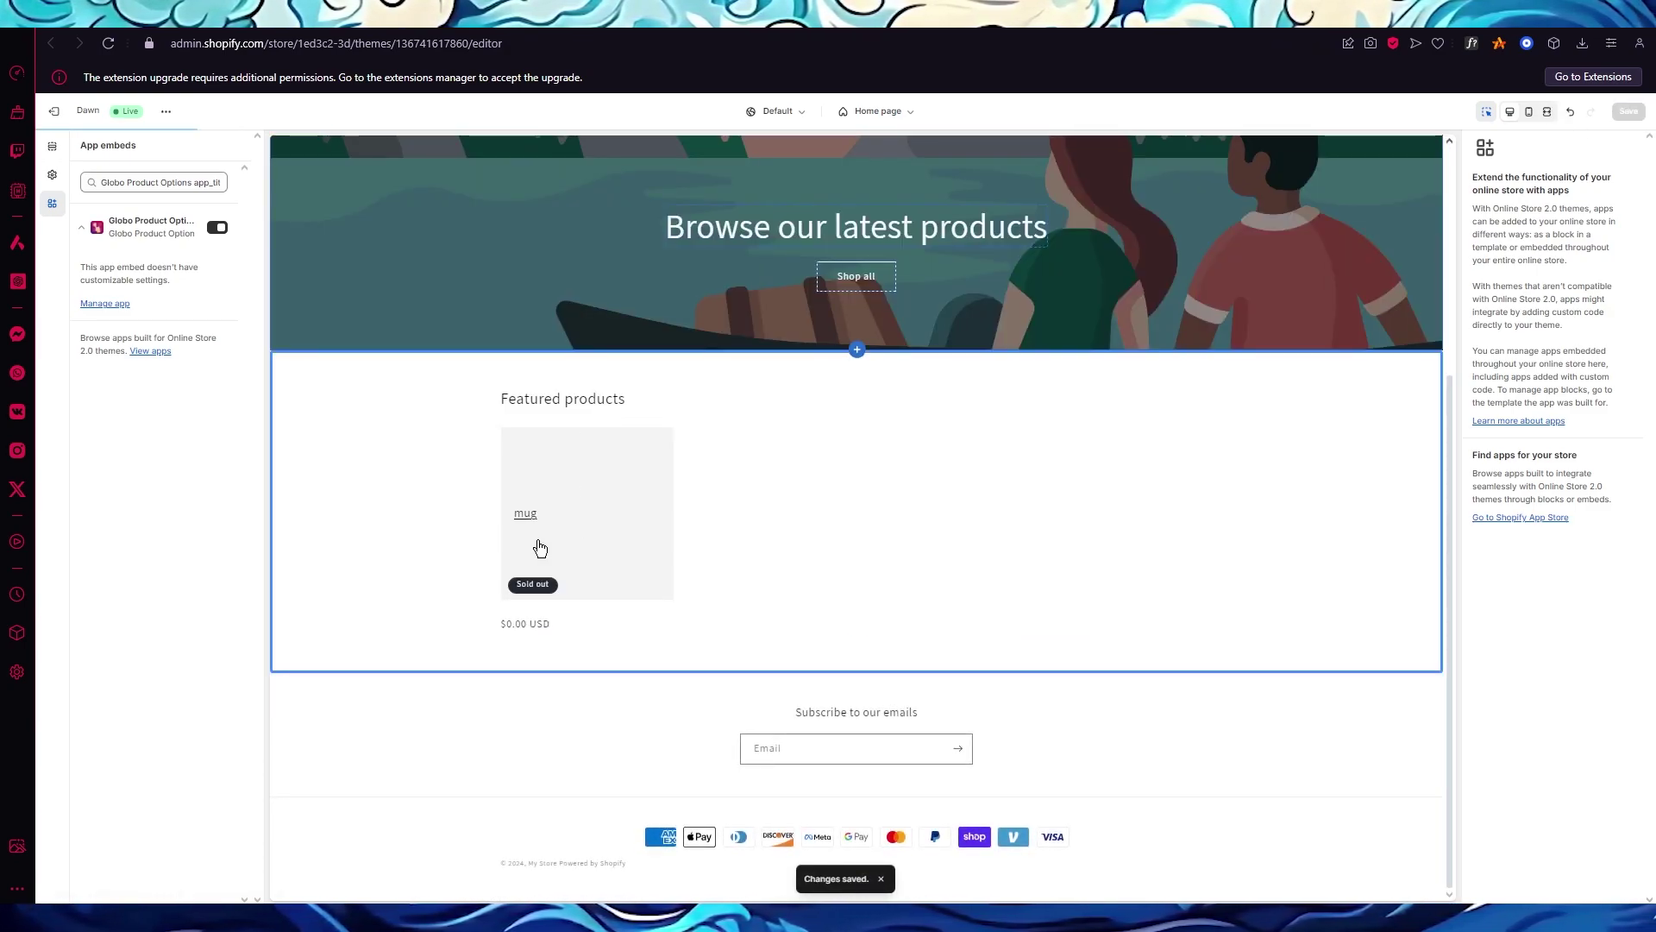
{"action": "left_click", "coordinate": [521, 504]}
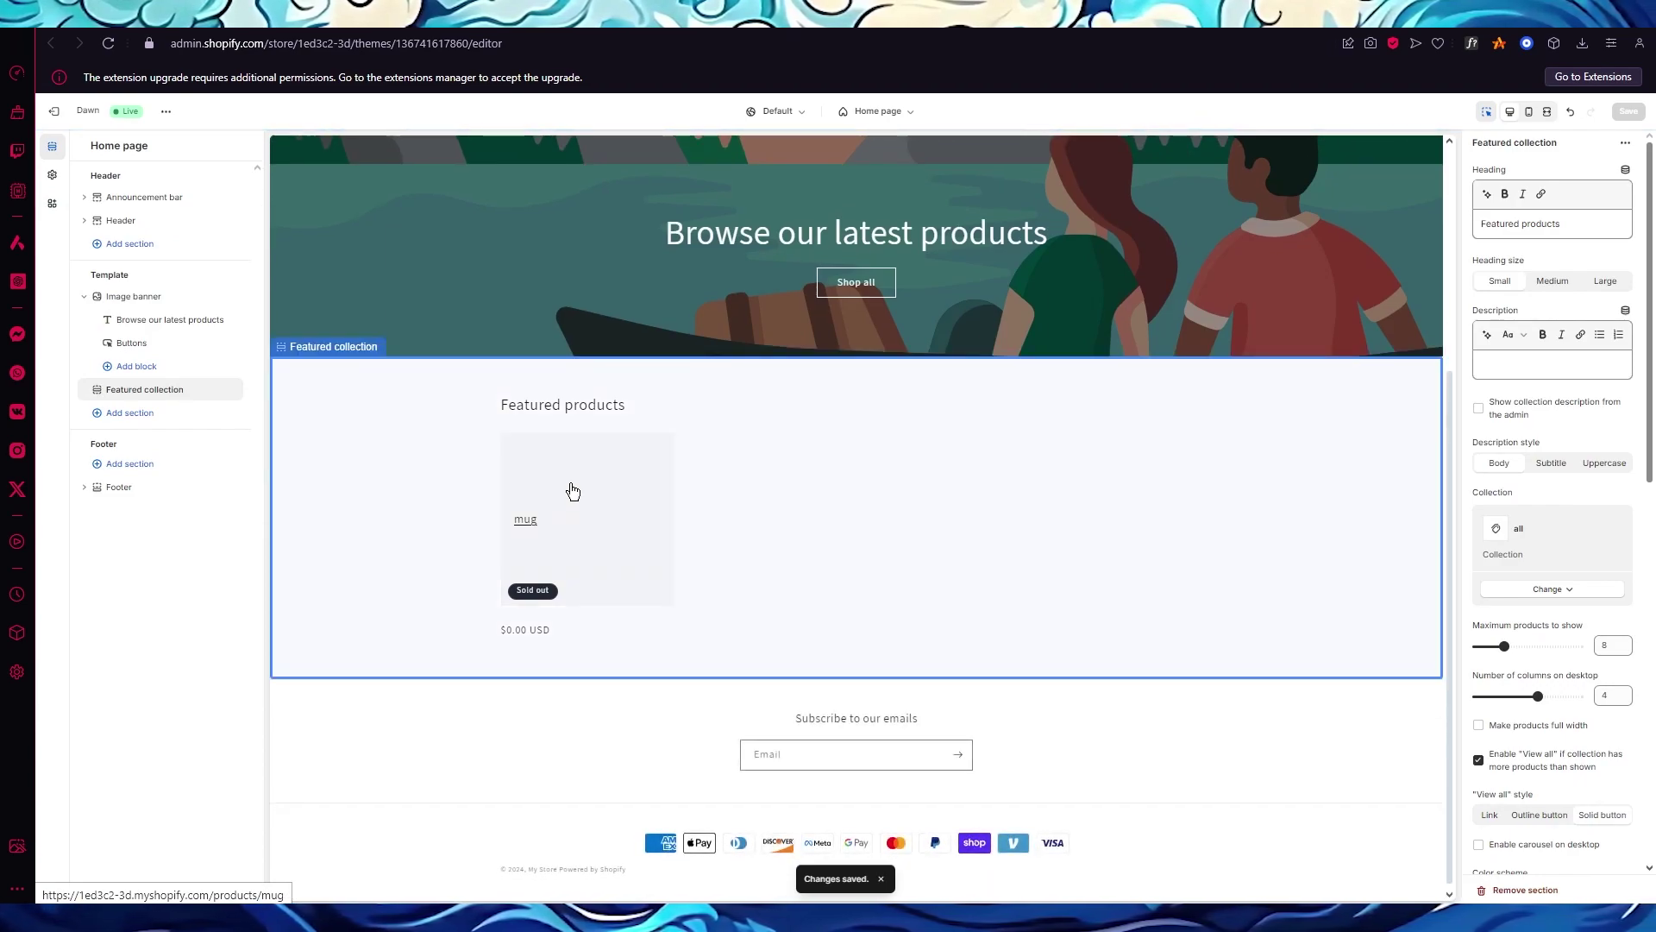
{"action": "left_click", "coordinate": [819, 482]}
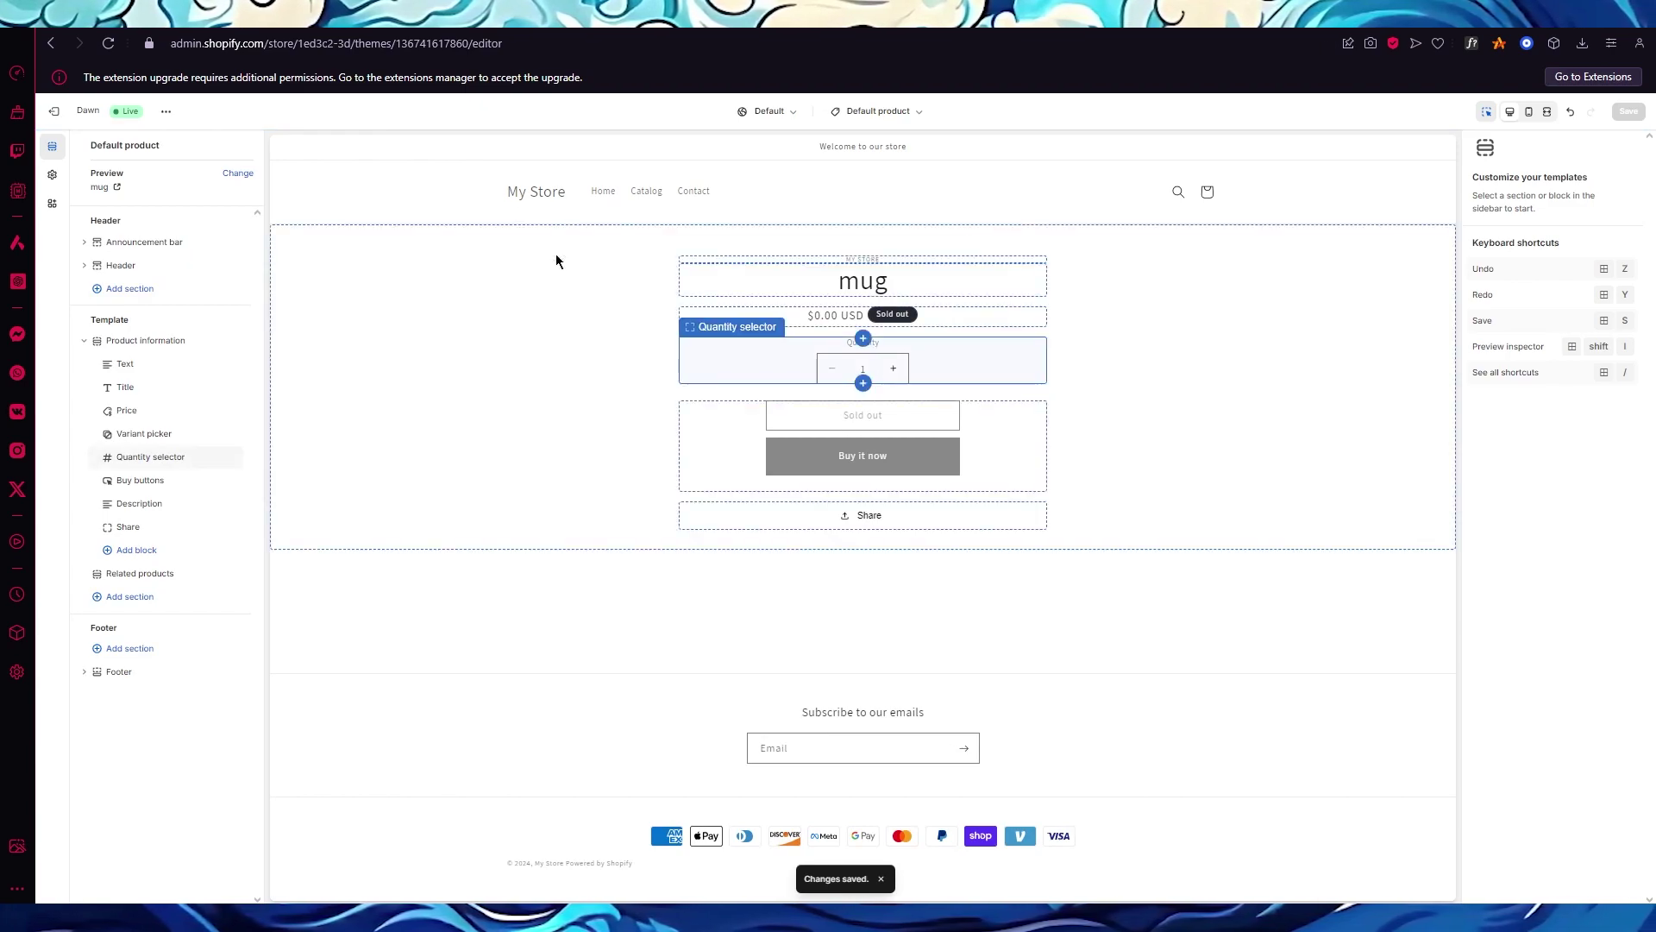
{"action": "key", "text": "alt+Left"}
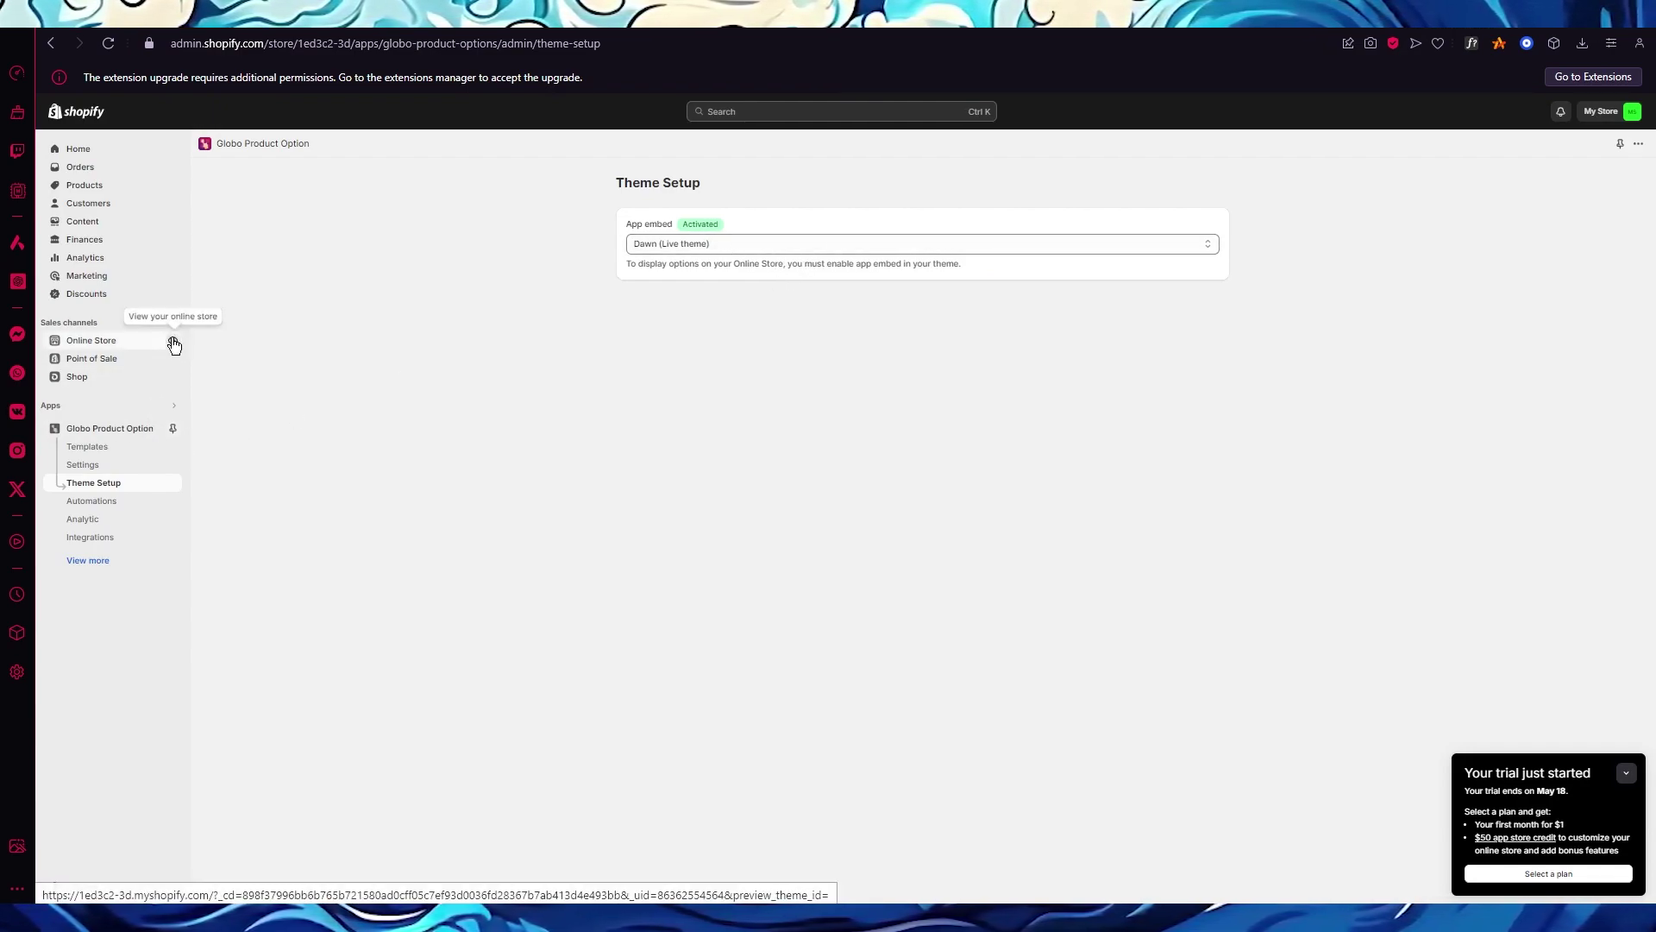
View the online store and check the mug's product page for the custom options, and return to the Shopify admin home page
{"action": "left_click", "coordinate": [173, 340]}
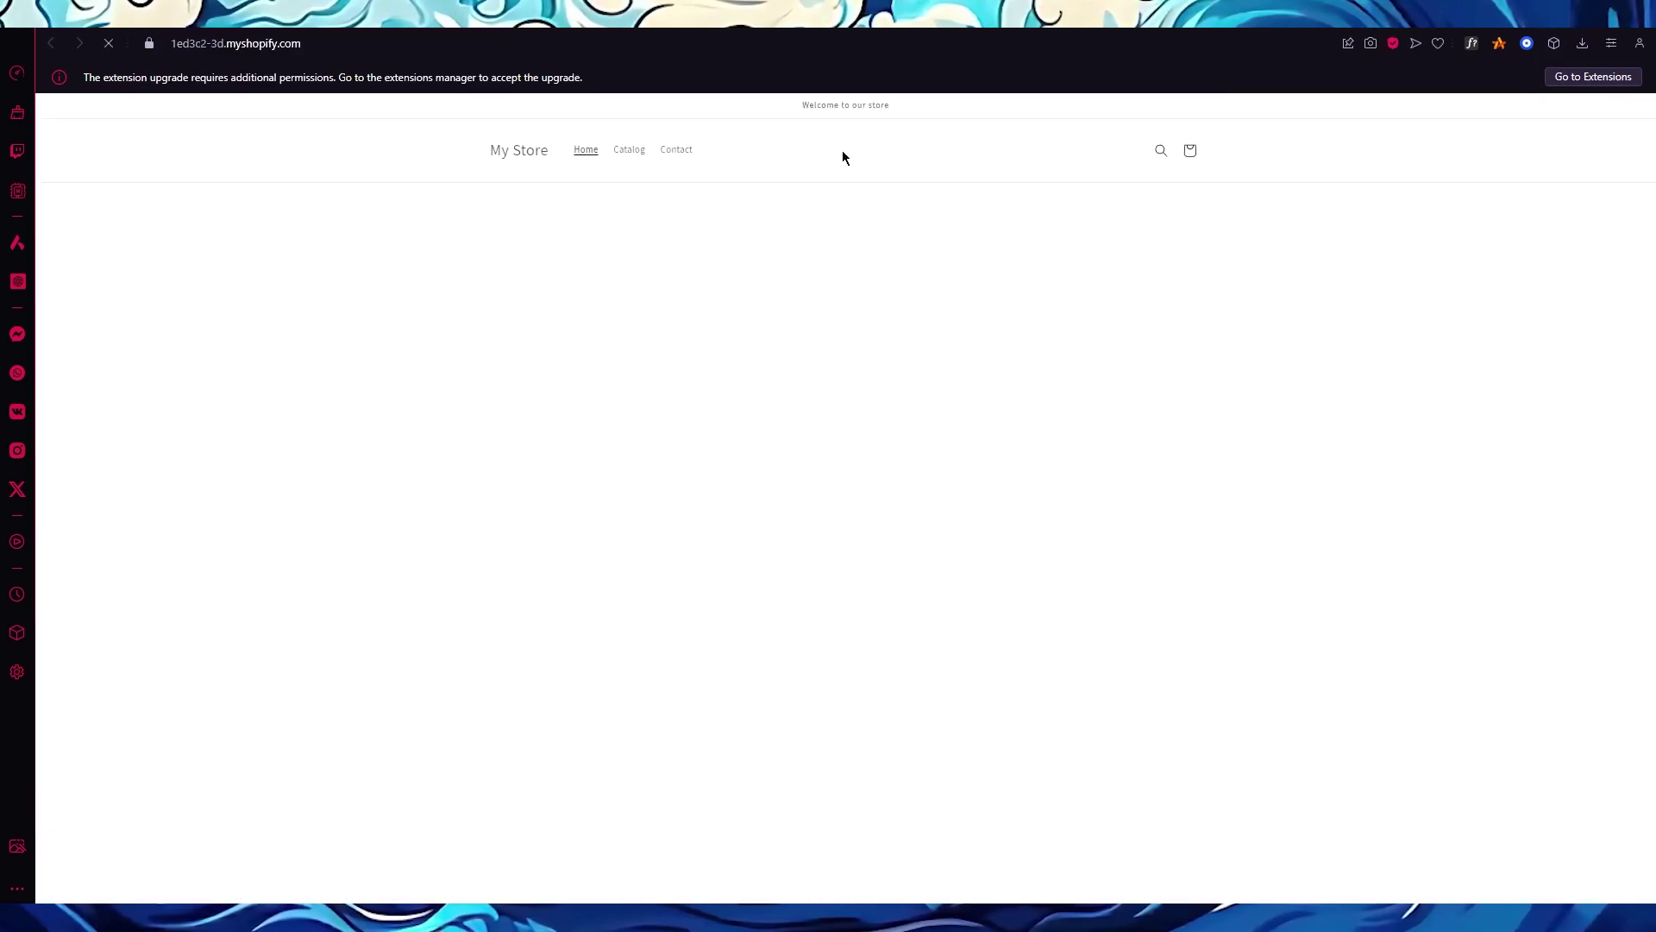
{"action": "scroll", "coordinate": [754, 504], "scroll_direction": "down", "scroll_amount": 3}
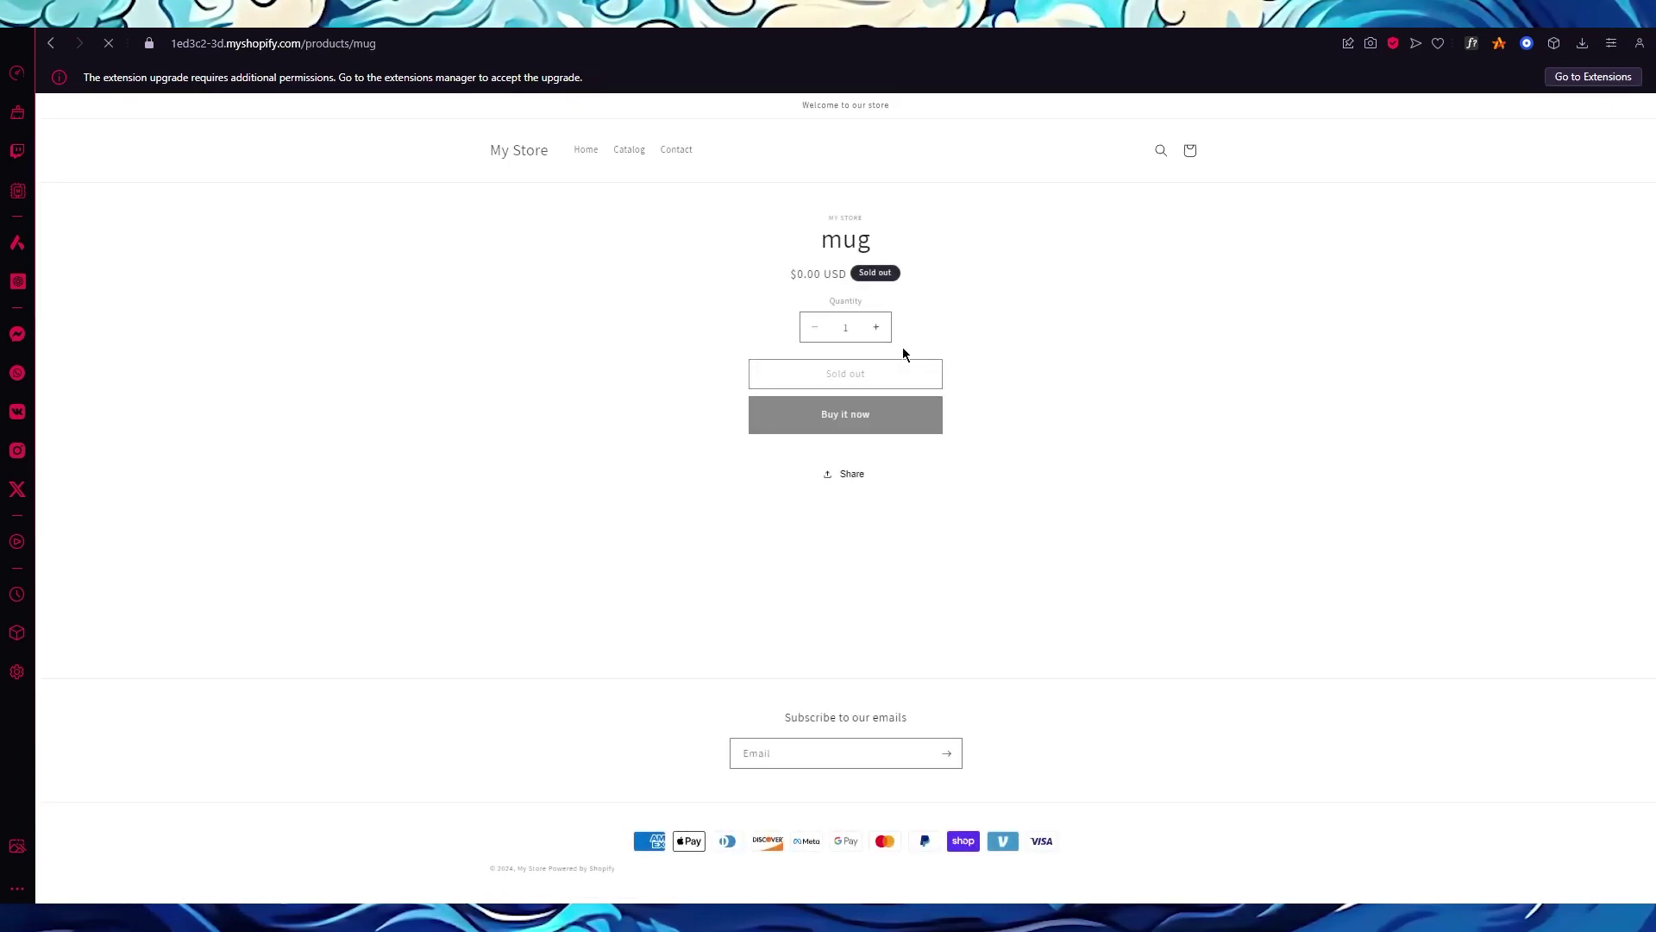
{"action": "key", "text": "ctrl+w"}
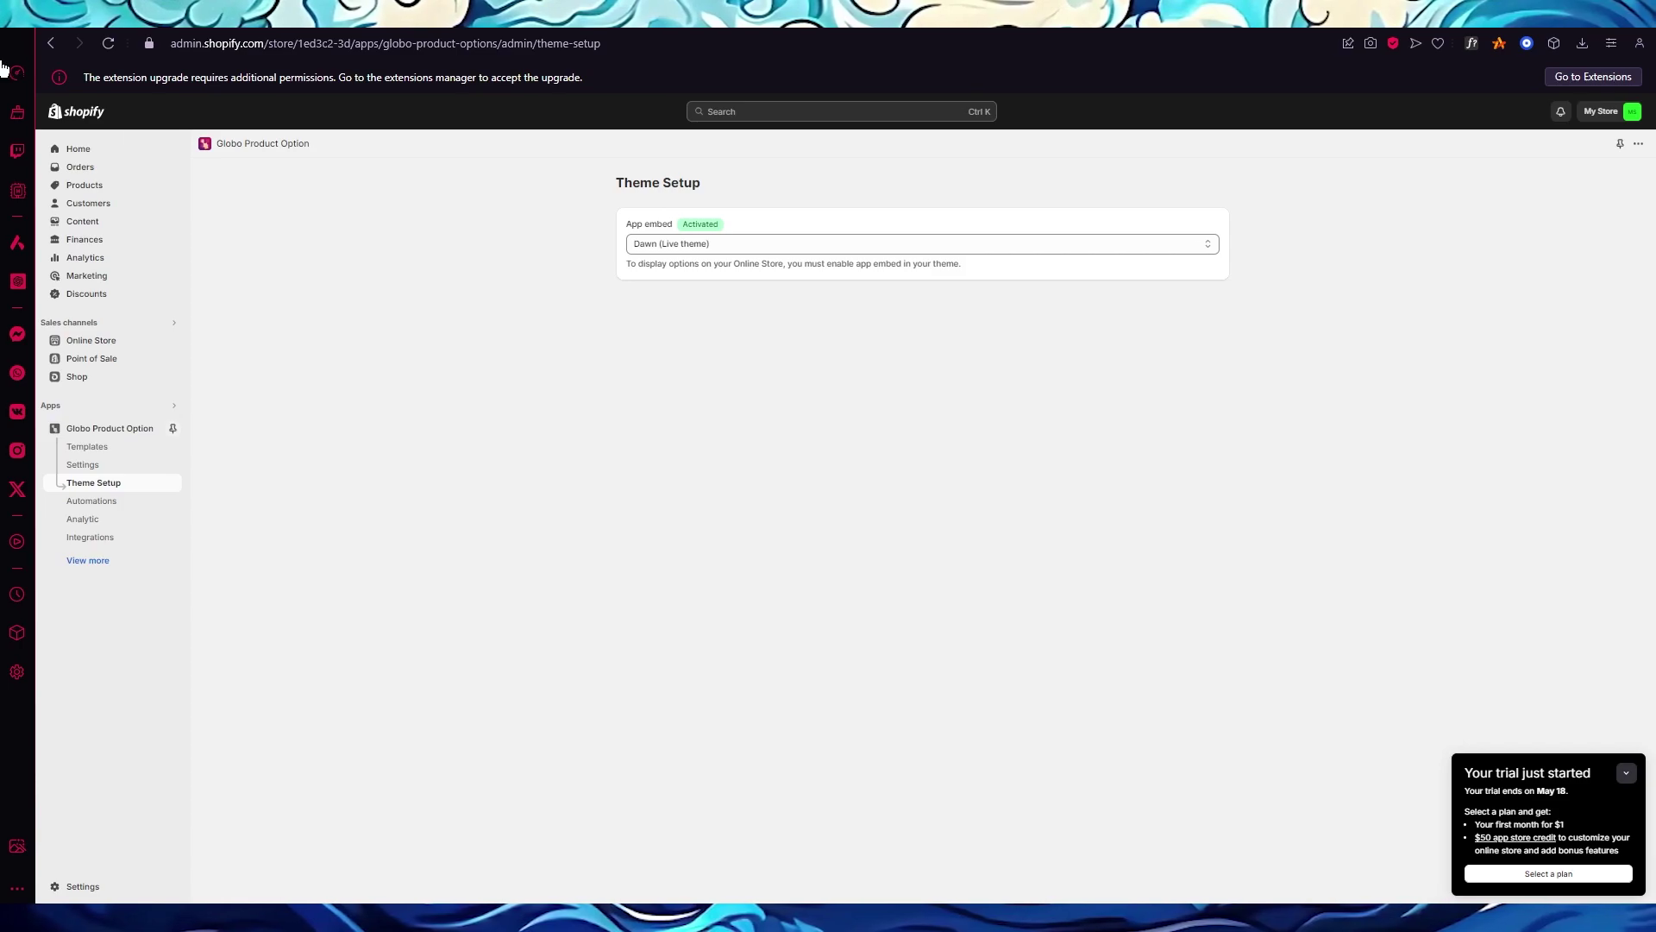
{"action": "left_click", "coordinate": [76, 152]}
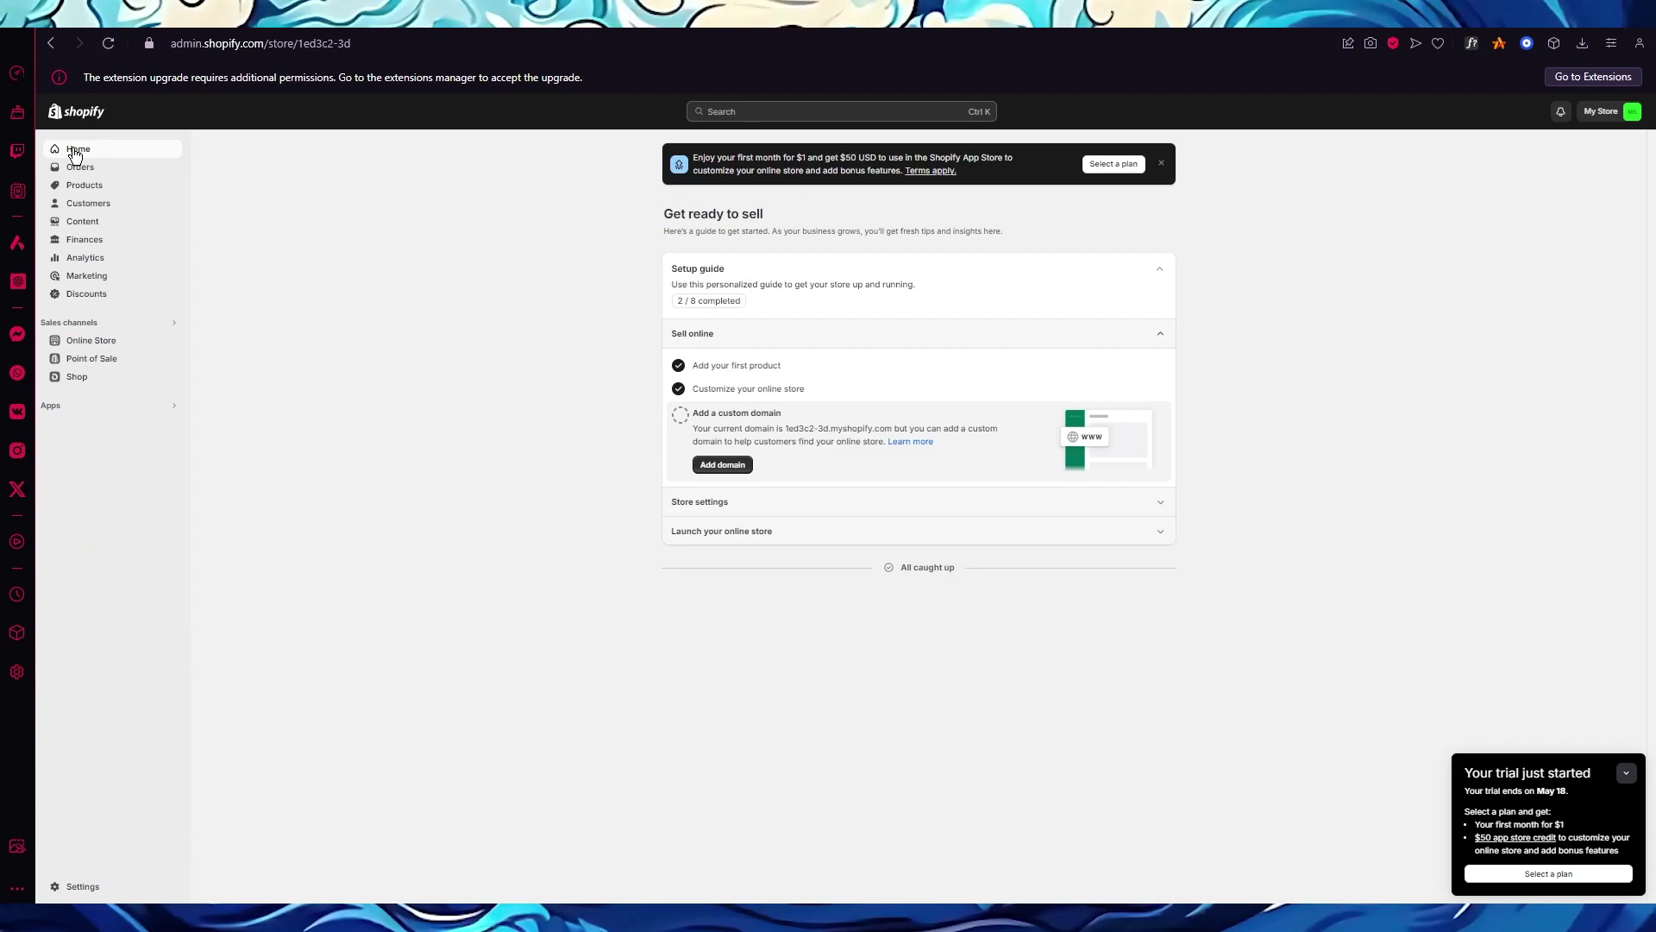